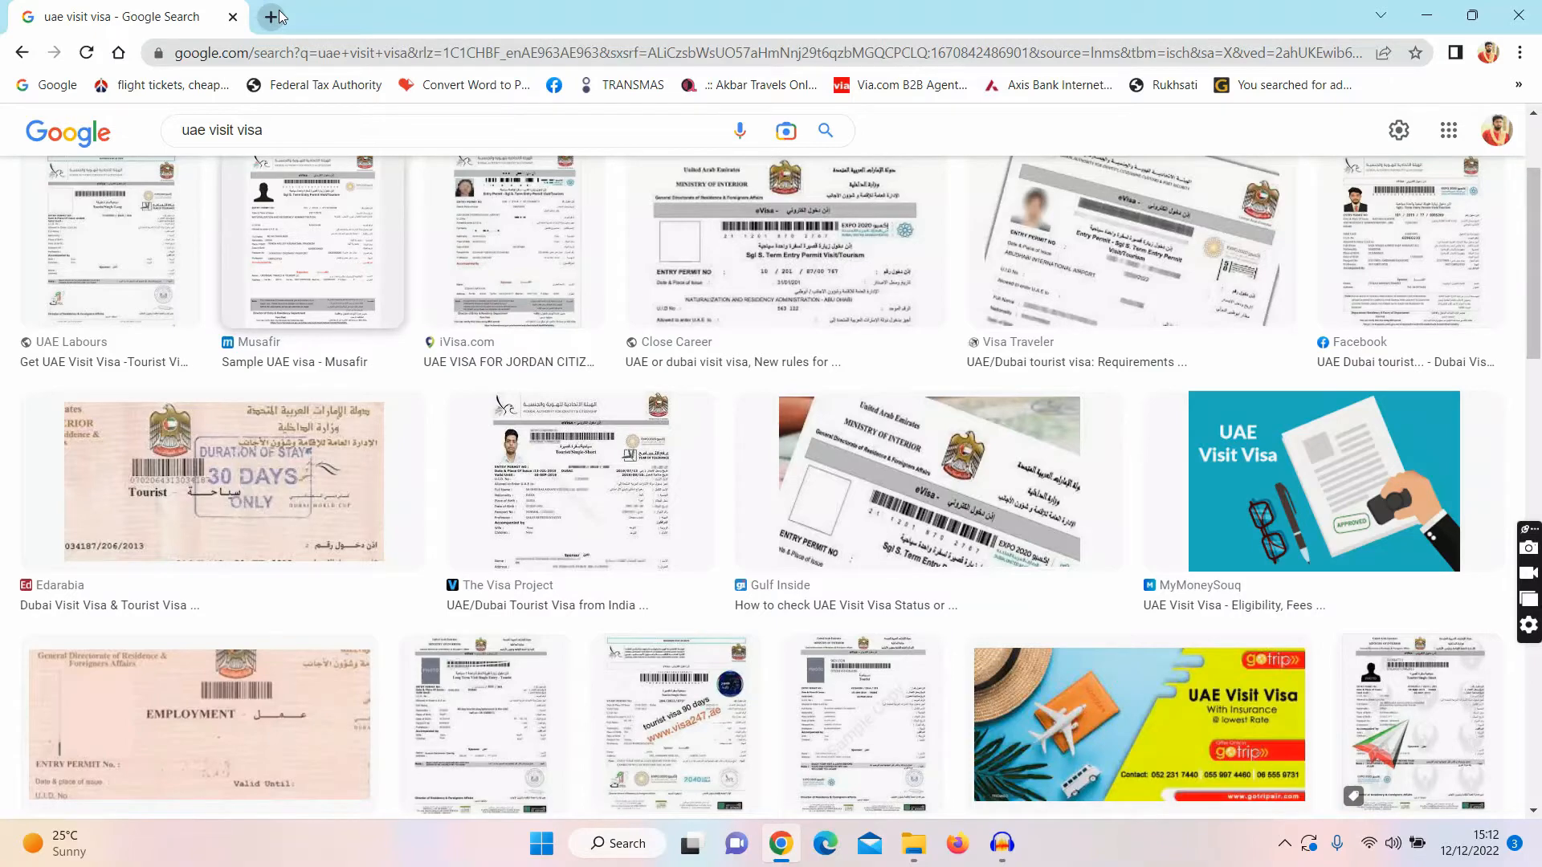
Step: In a new tab, search Google for Etihad Airways and open the etihad.com result
{"action": "left_click", "coordinate": [270, 16]}
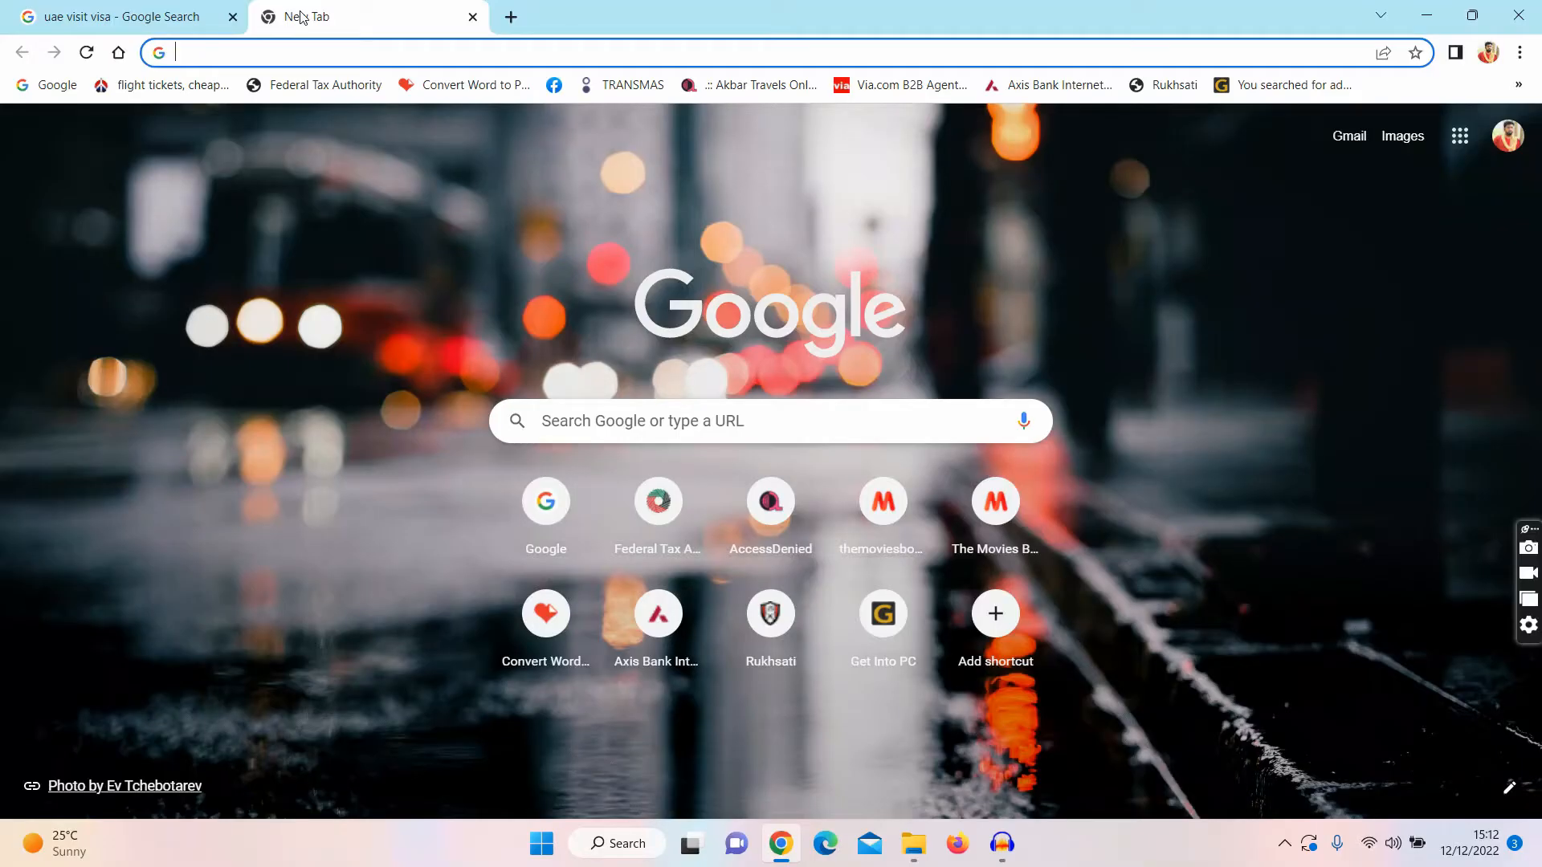
{"action": "left_click", "coordinate": [566, 429]}
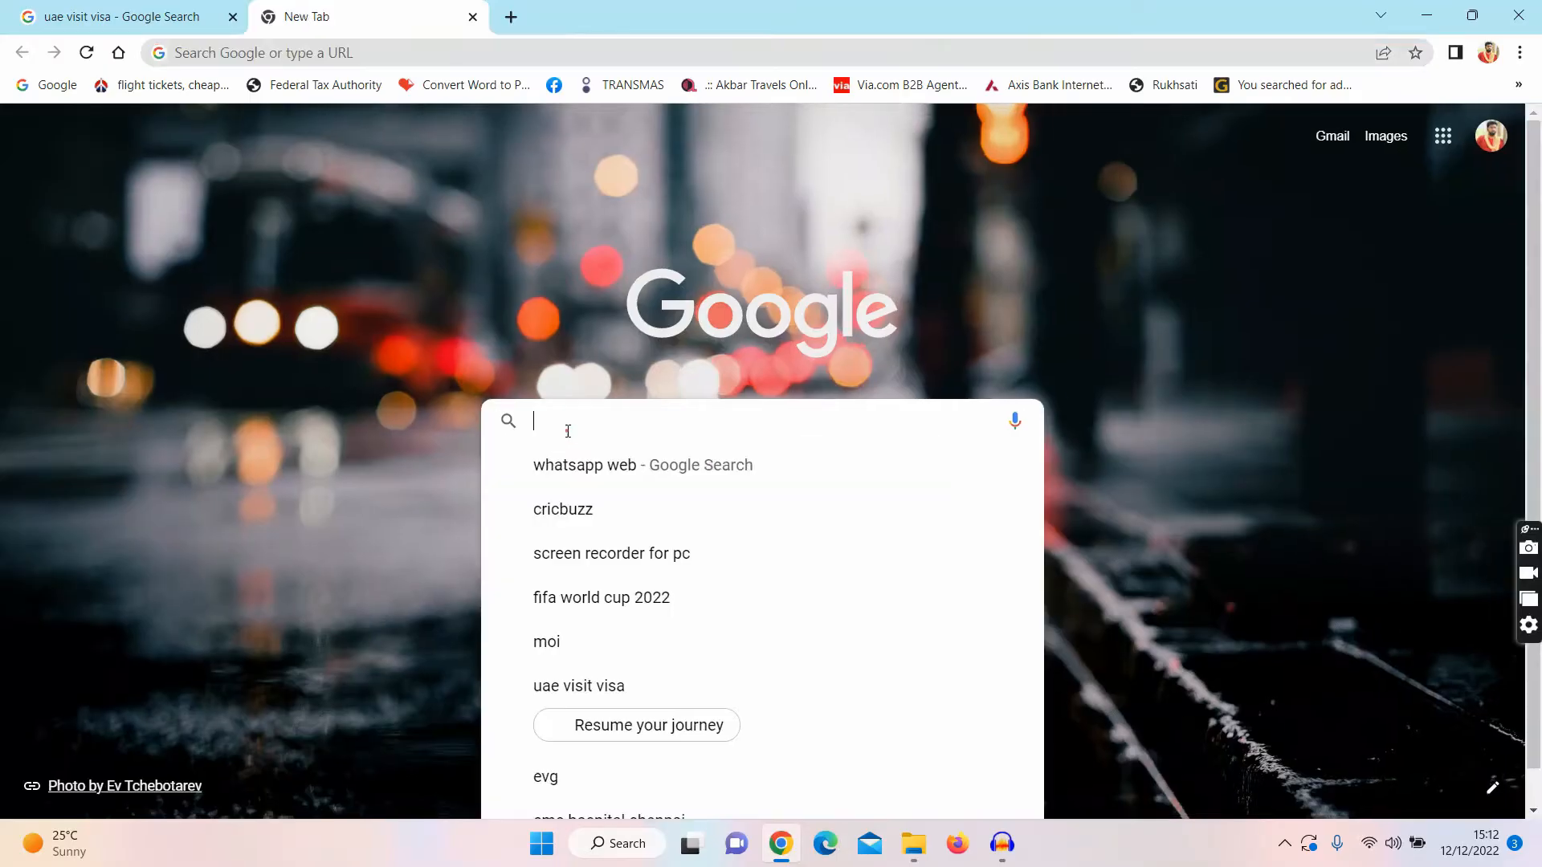
{"action": "type", "text": "e"}
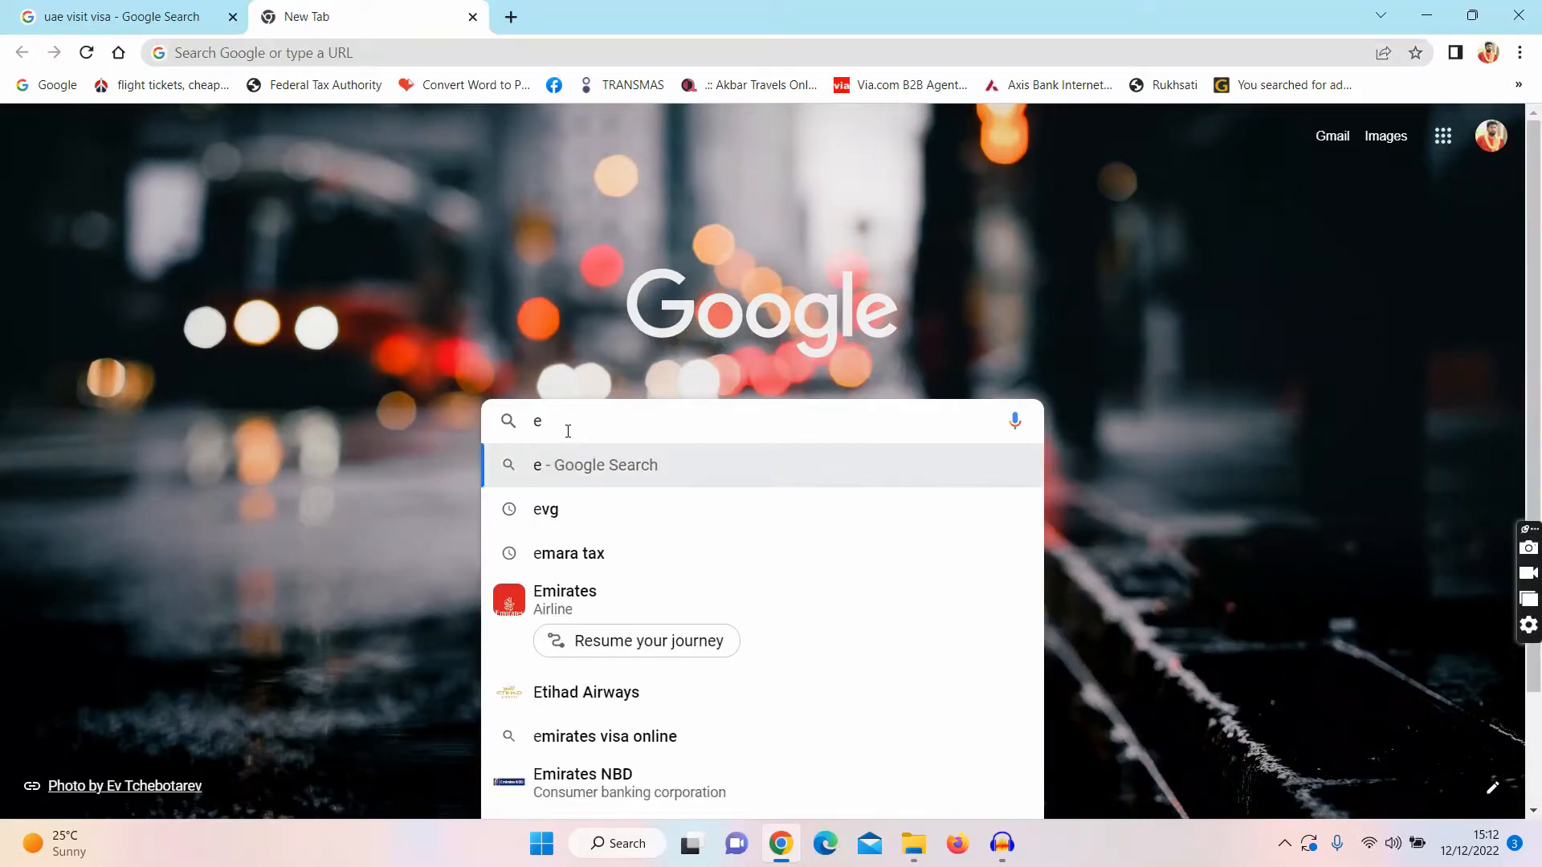
{"action": "type", "text": "t"}
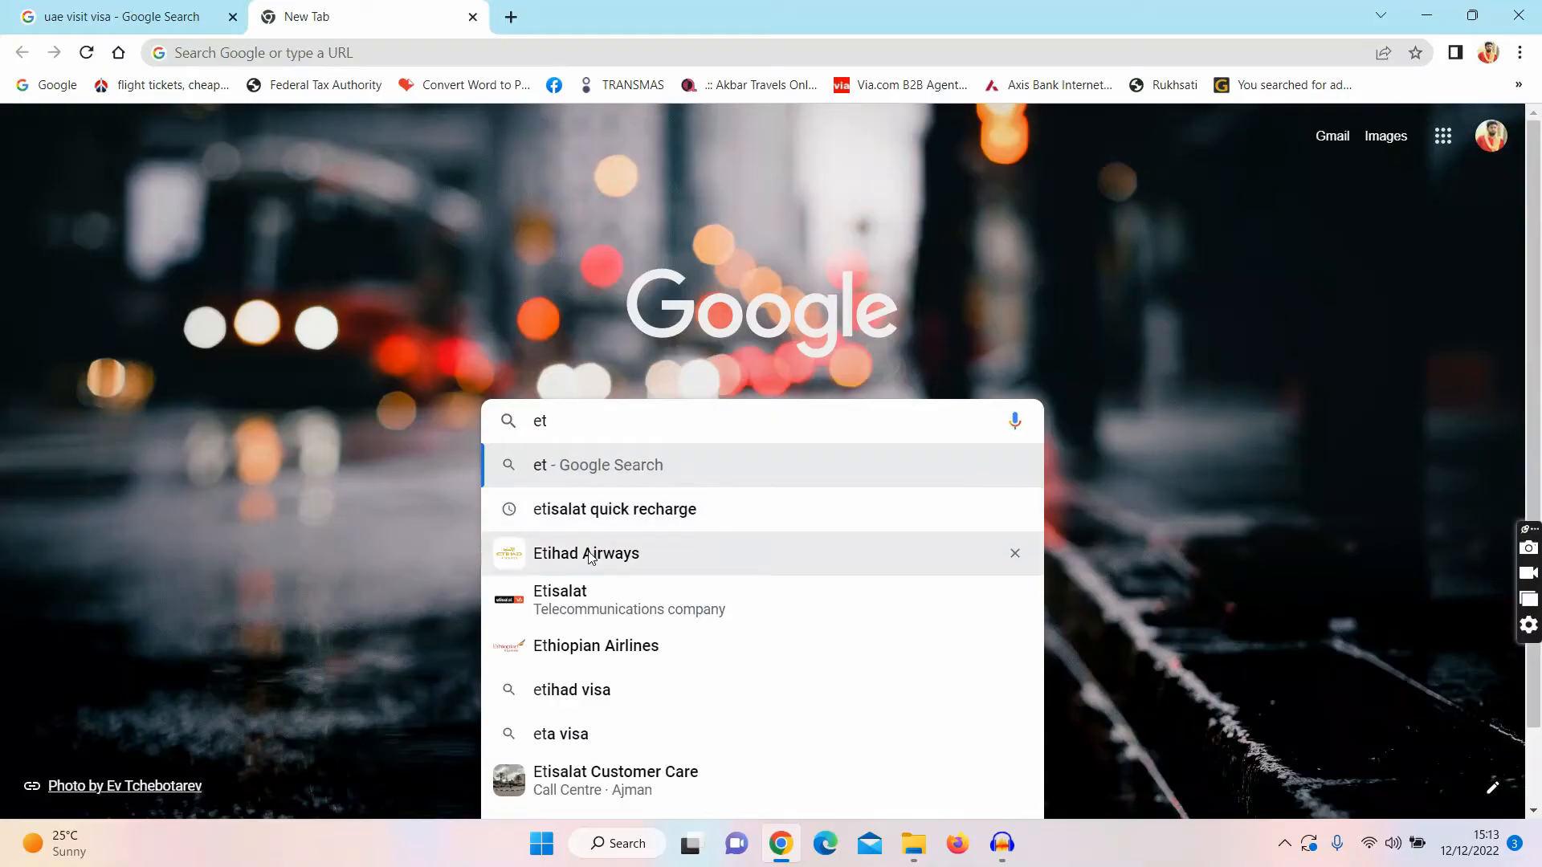
{"action": "left_click", "coordinate": [591, 556]}
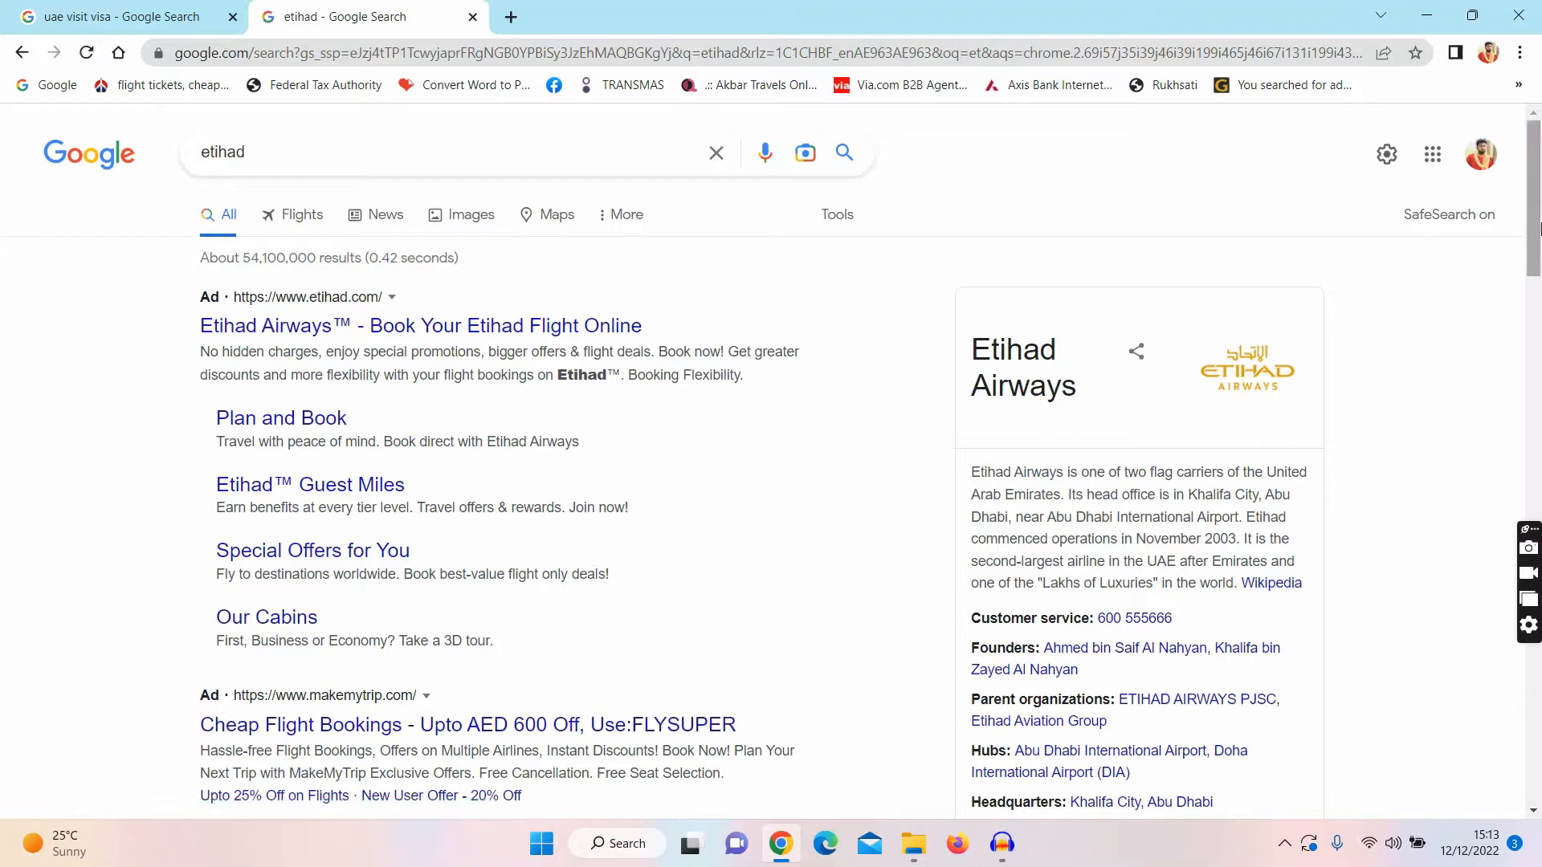
{"action": "left_click_drag", "start_coordinate": [1538, 227], "coordinate": [1539, 323]}
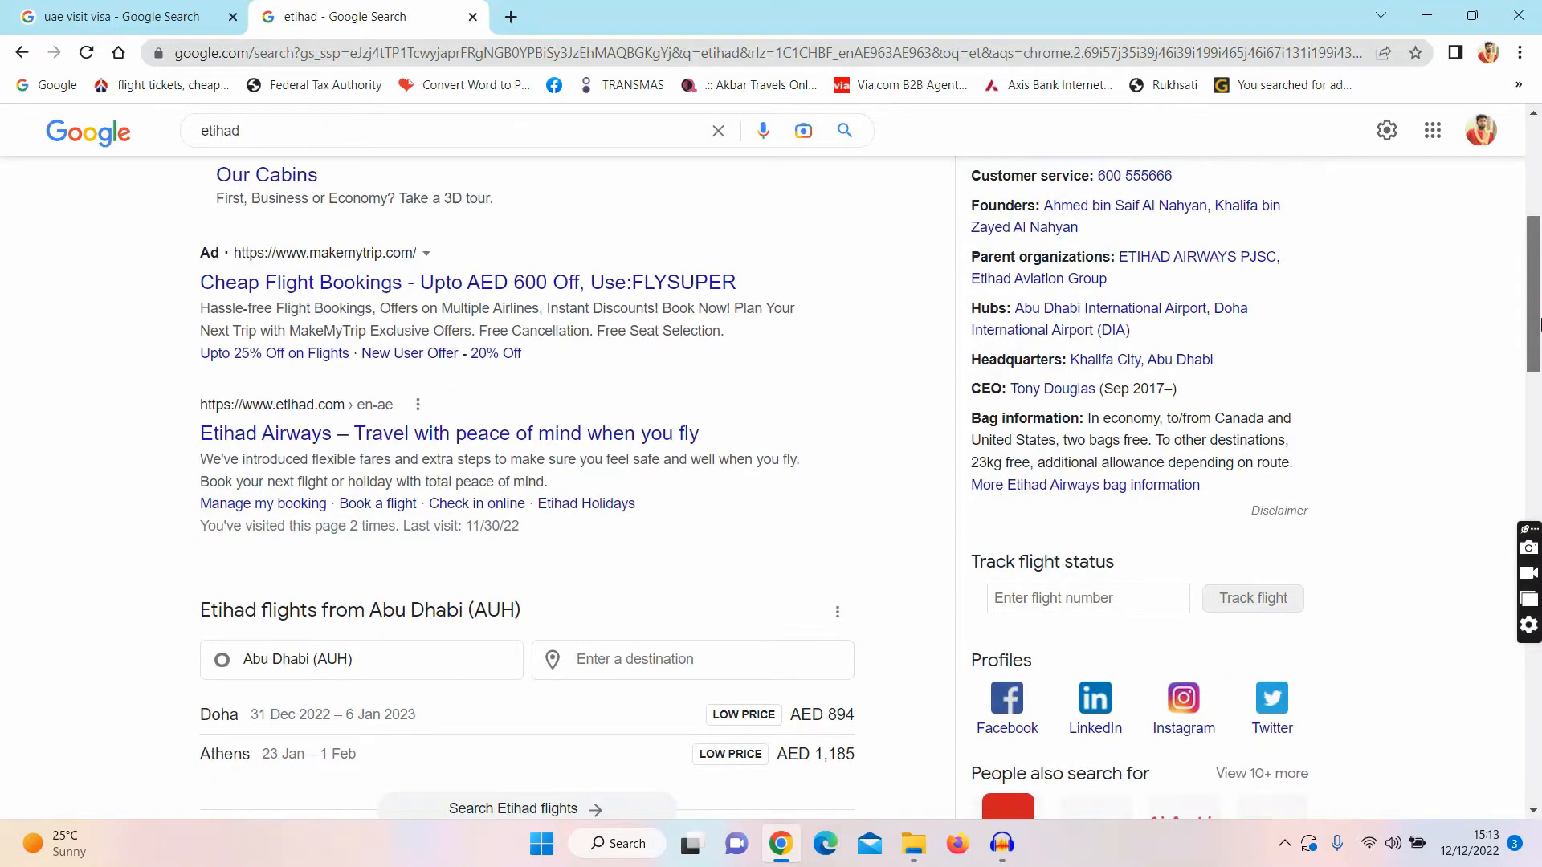
{"action": "left_click", "coordinate": [536, 452]}
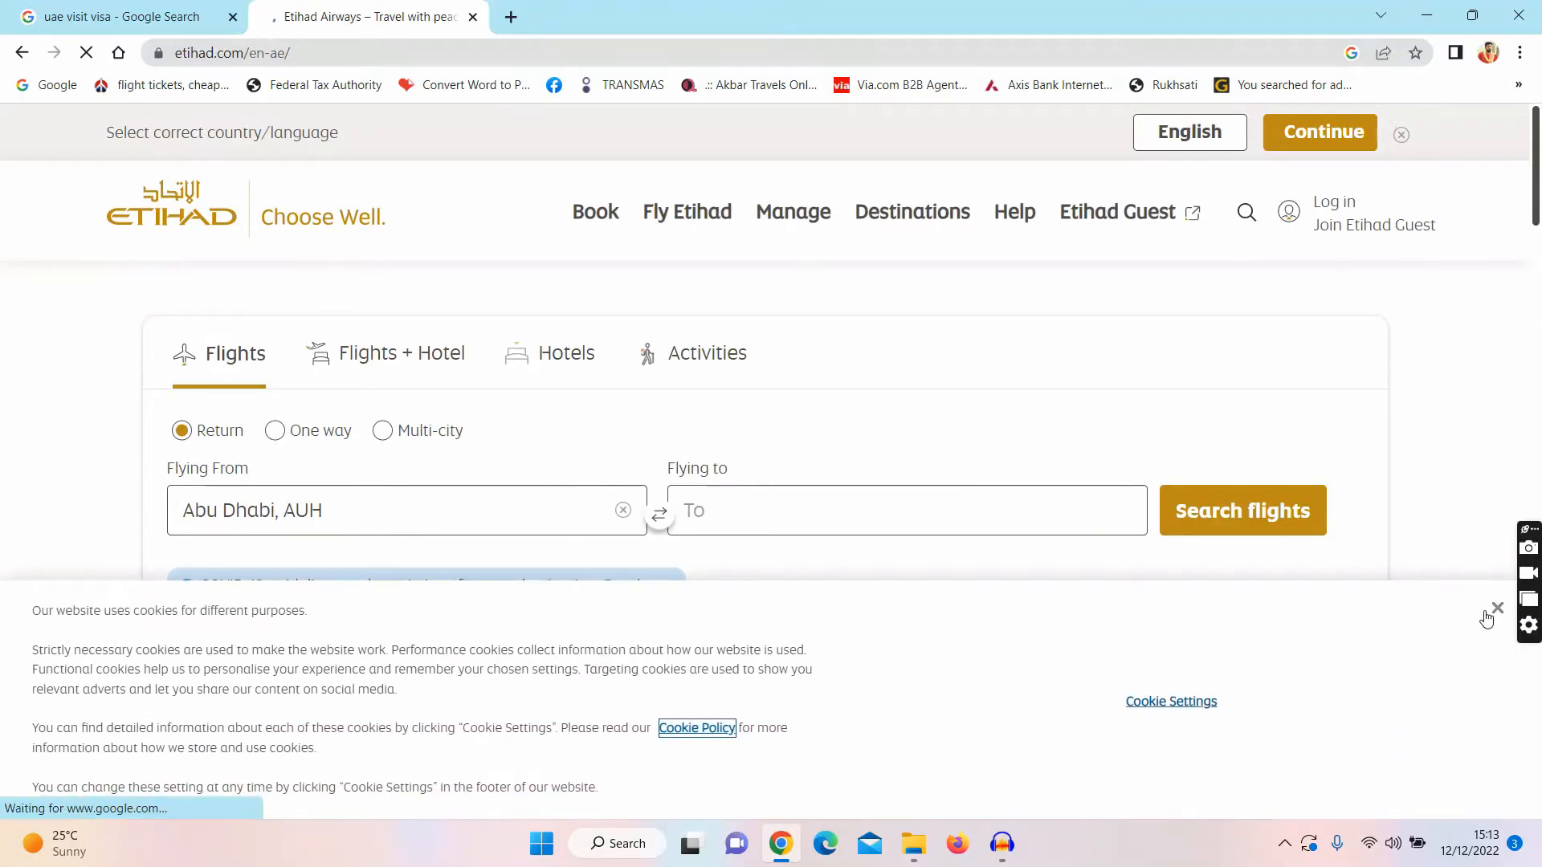
Step: Dismiss the cookie banner and open 'Need a UAE visa?' from the Fly Etihad menu
{"action": "left_click", "coordinate": [1495, 611]}
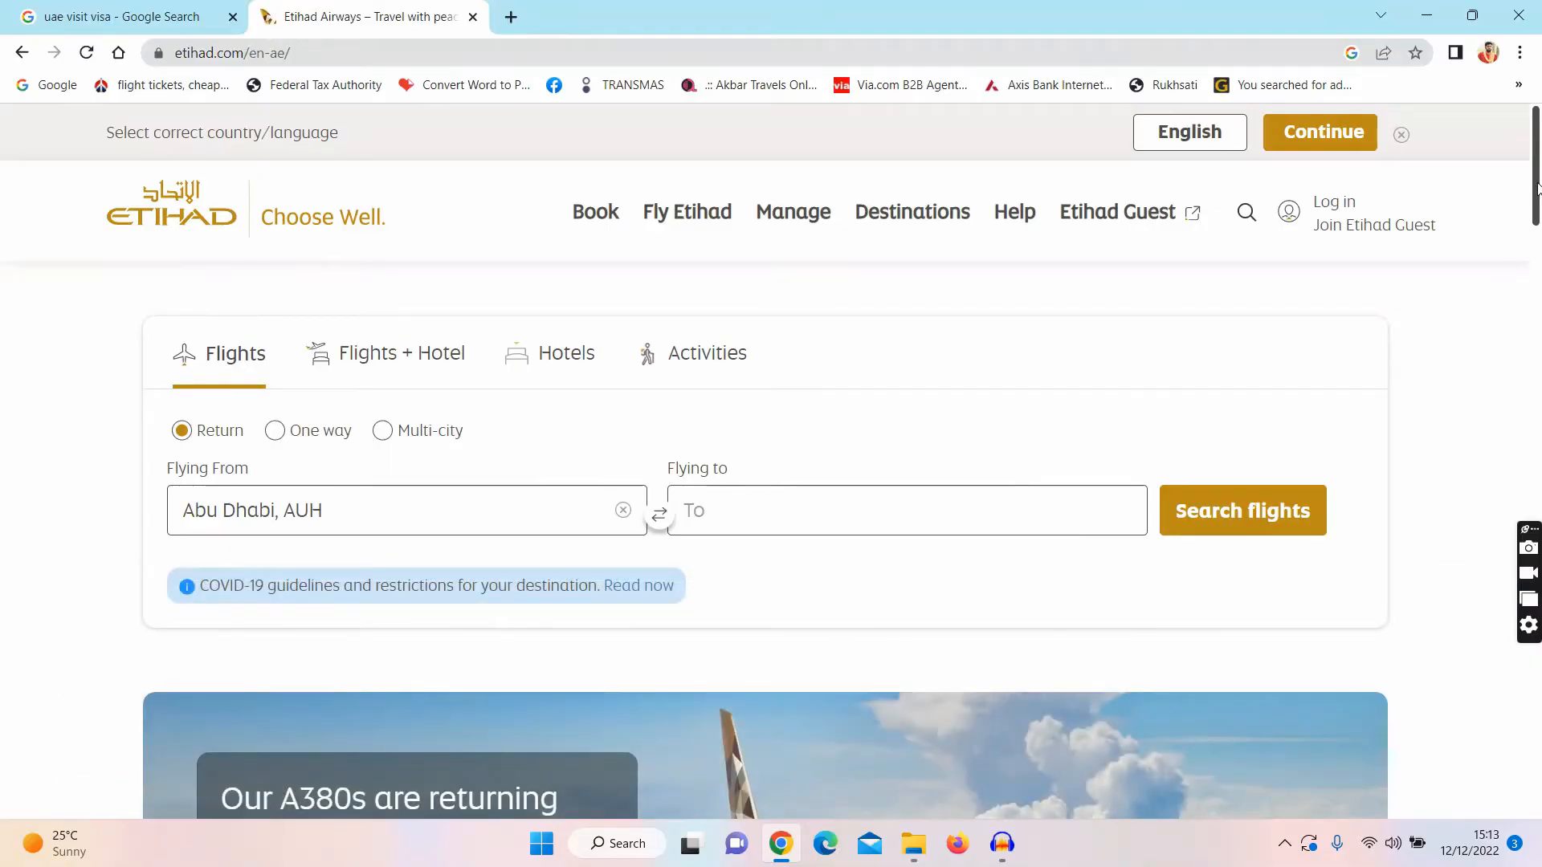
{"action": "left_click_drag", "start_coordinate": [1538, 188], "coordinate": [1539, 153]}
{"action": "mouse_move", "coordinate": [707, 239]}
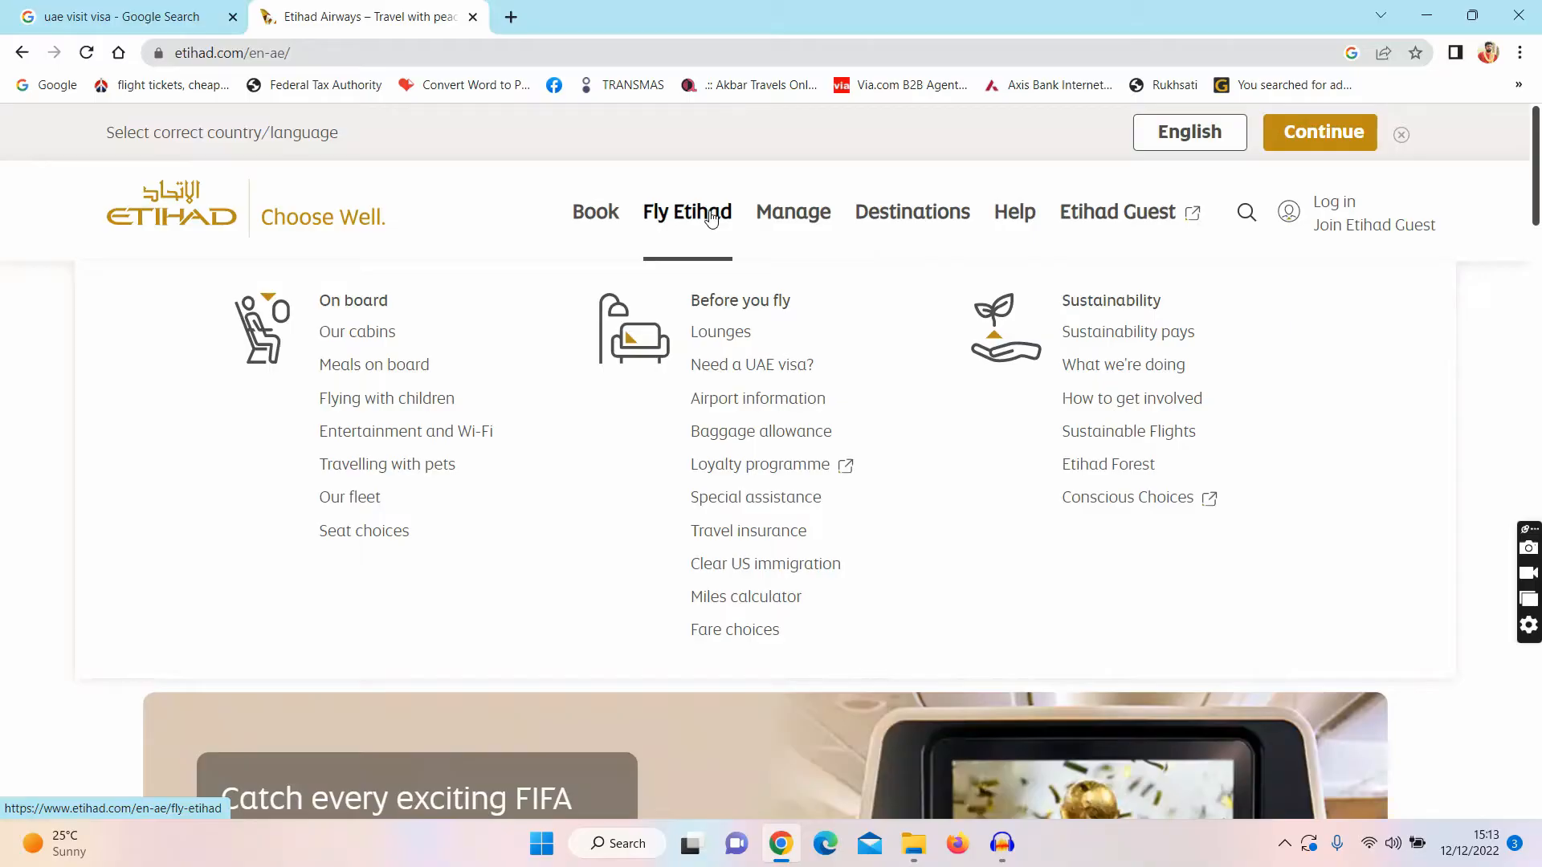
{"action": "left_click", "coordinate": [773, 370]}
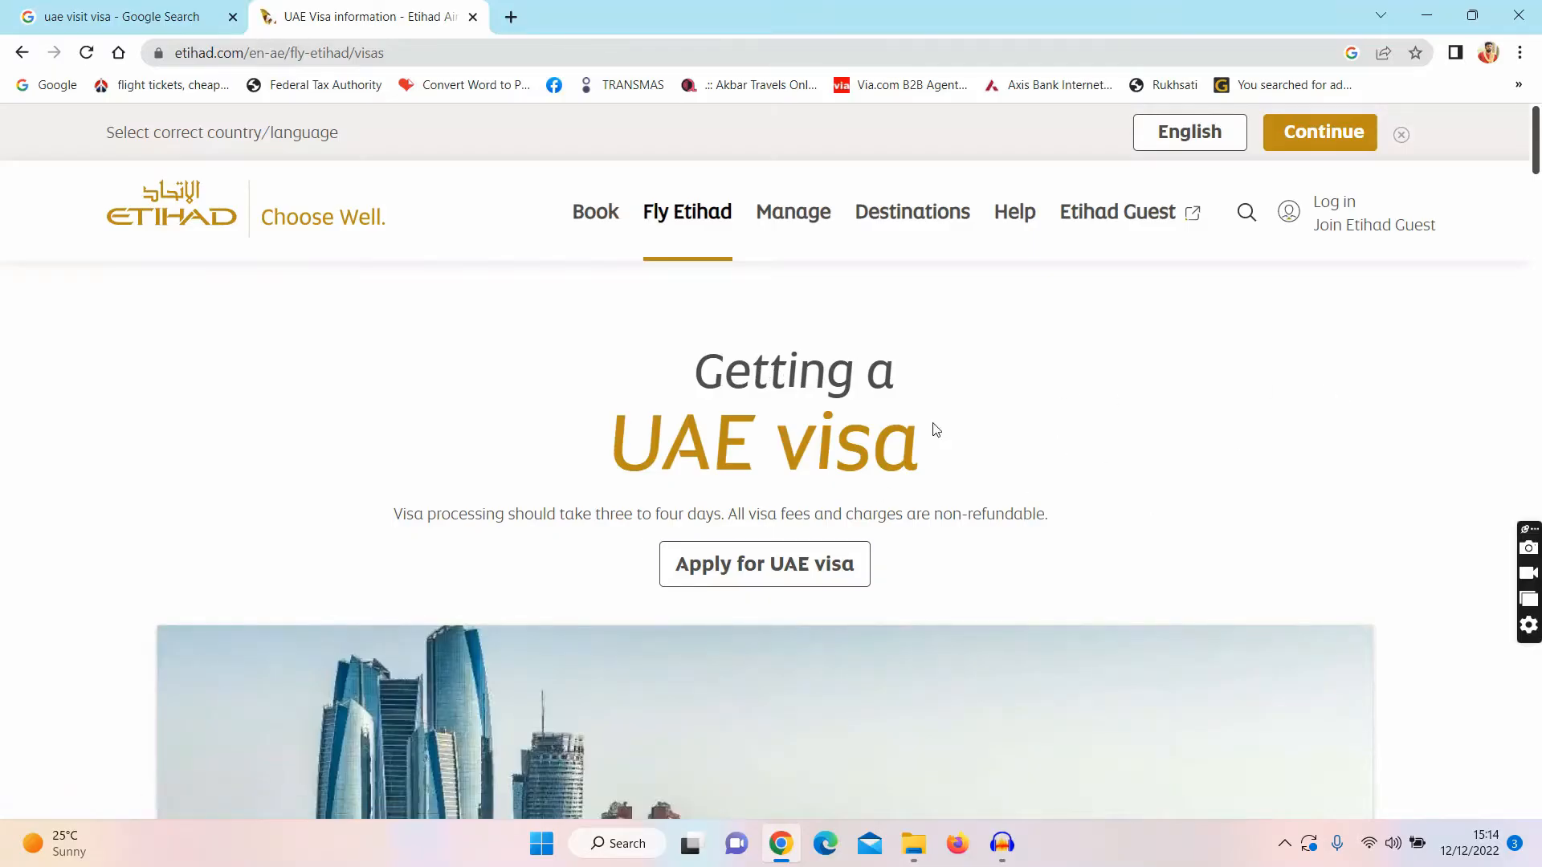
Step: Choose Apply for UAE visa, then Issue Visa for a single-entry Tourism 30 Days visa
{"action": "left_click", "coordinate": [725, 570]}
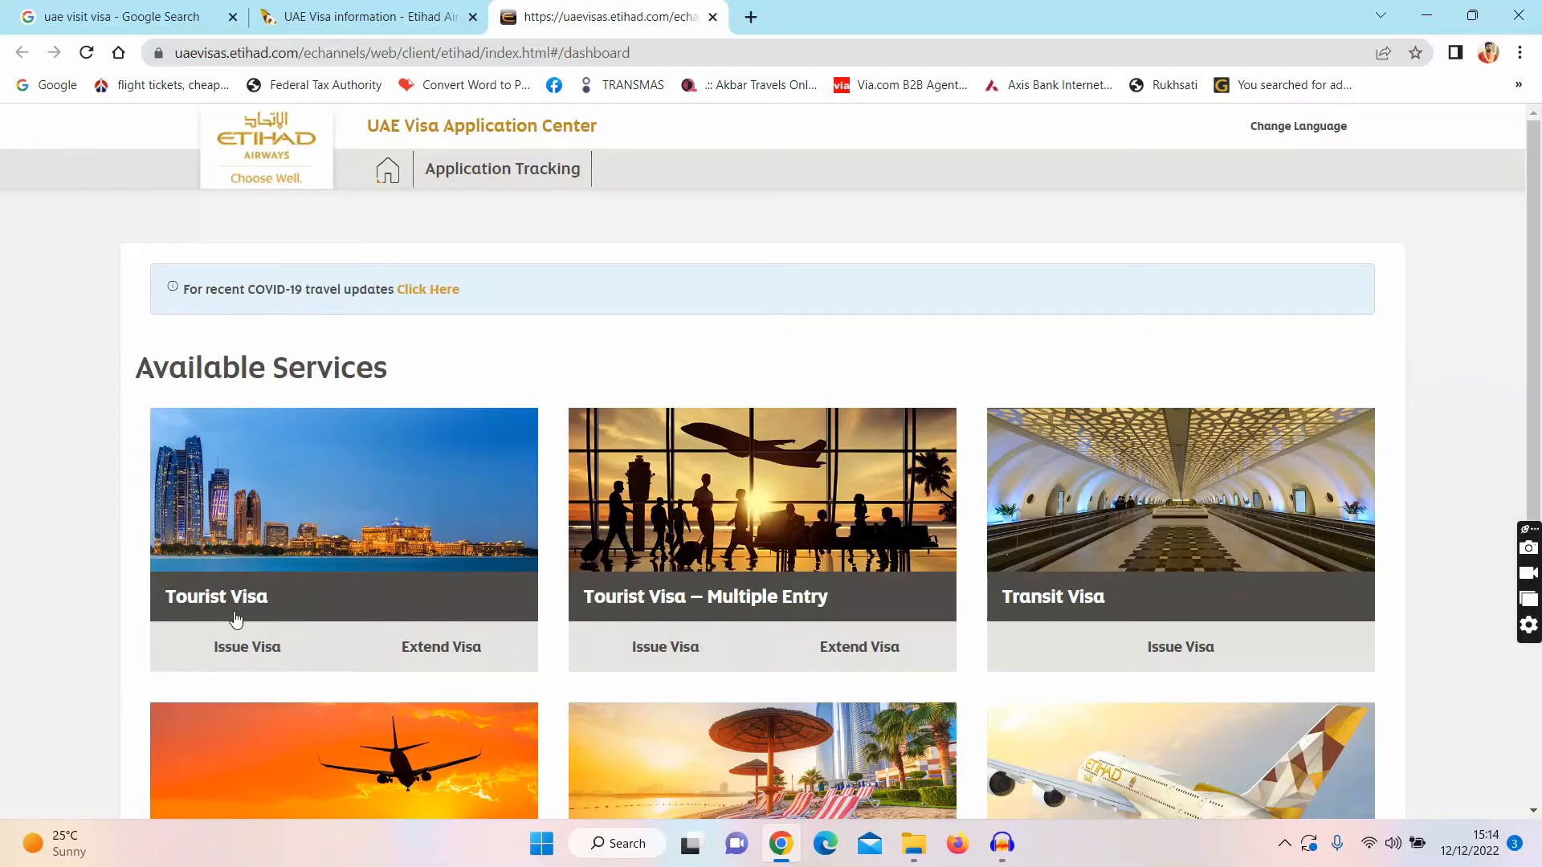
{"action": "left_click", "coordinate": [258, 651]}
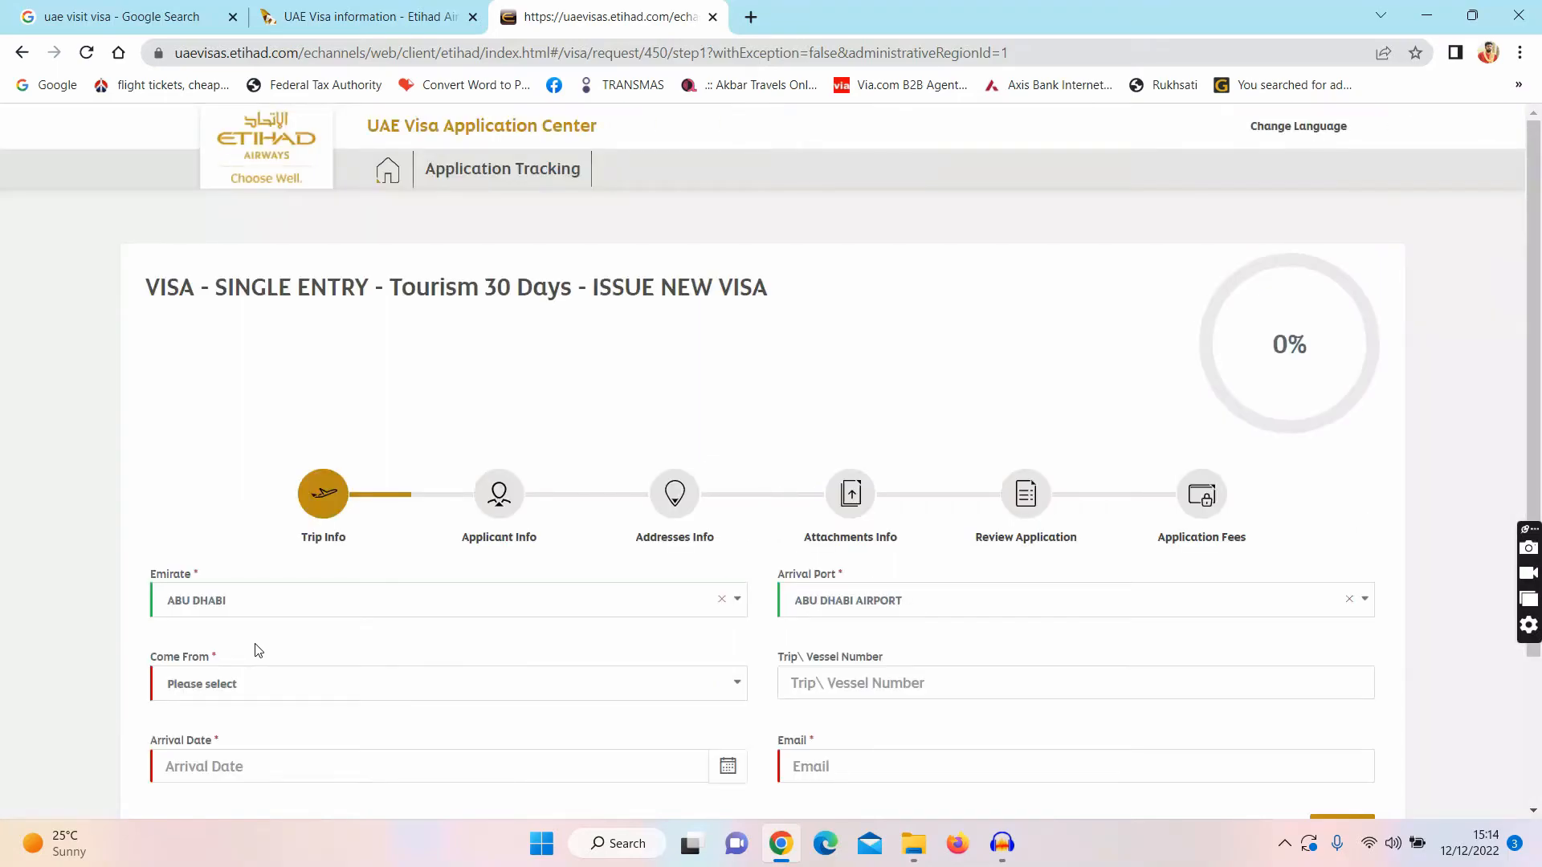
{"action": "right_click", "coordinate": [149, 295]}
Step: Set the departure country to Bangladesh and the arrival date to 05/01/2023
{"action": "left_click", "coordinate": [149, 291]}
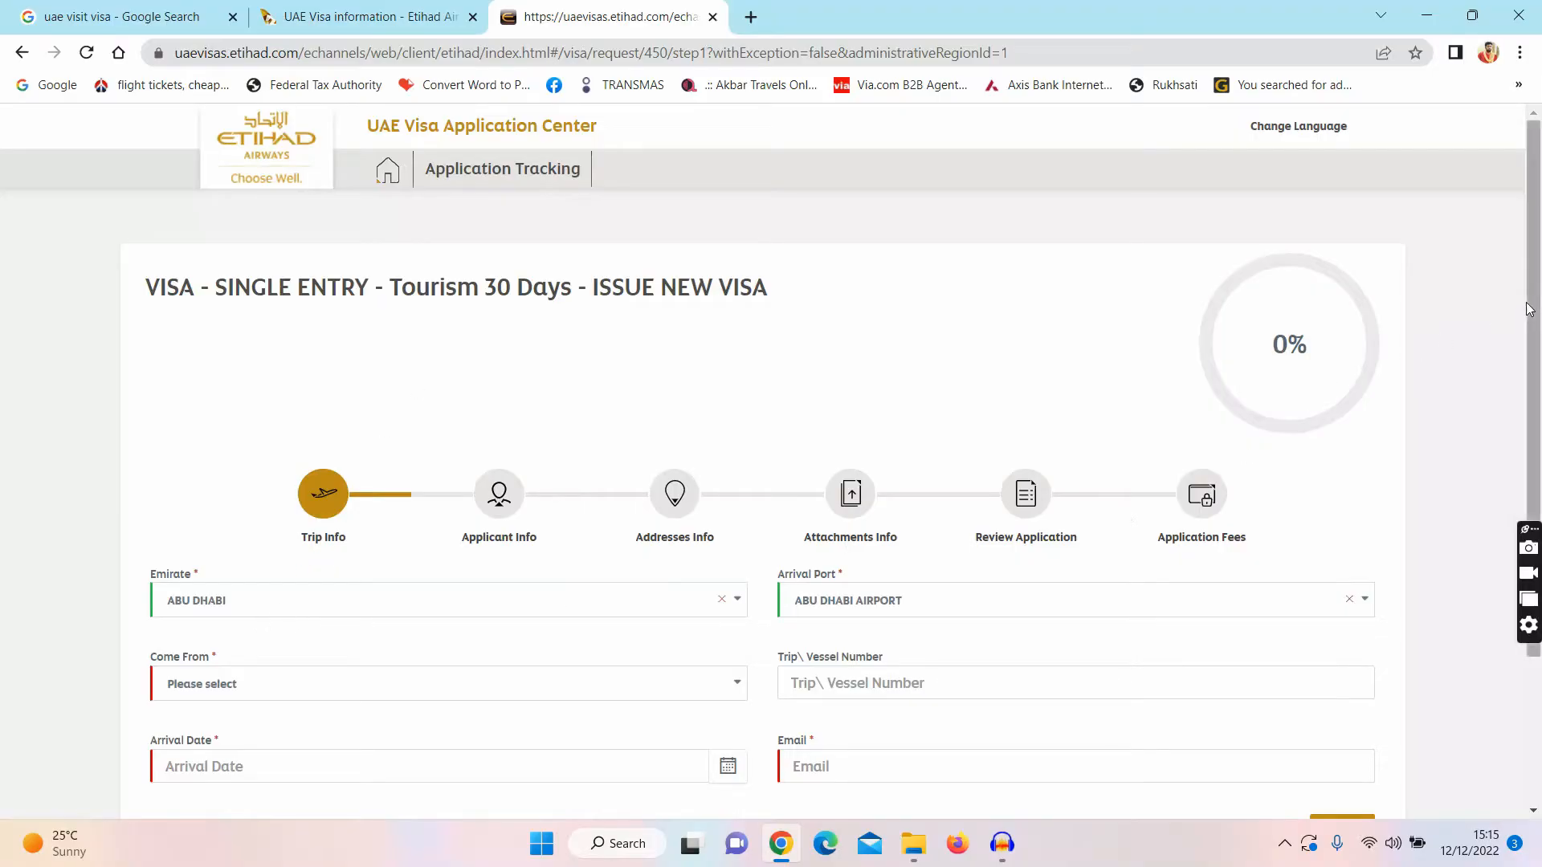
{"action": "left_click_drag", "start_coordinate": [1538, 305], "coordinate": [1530, 408]}
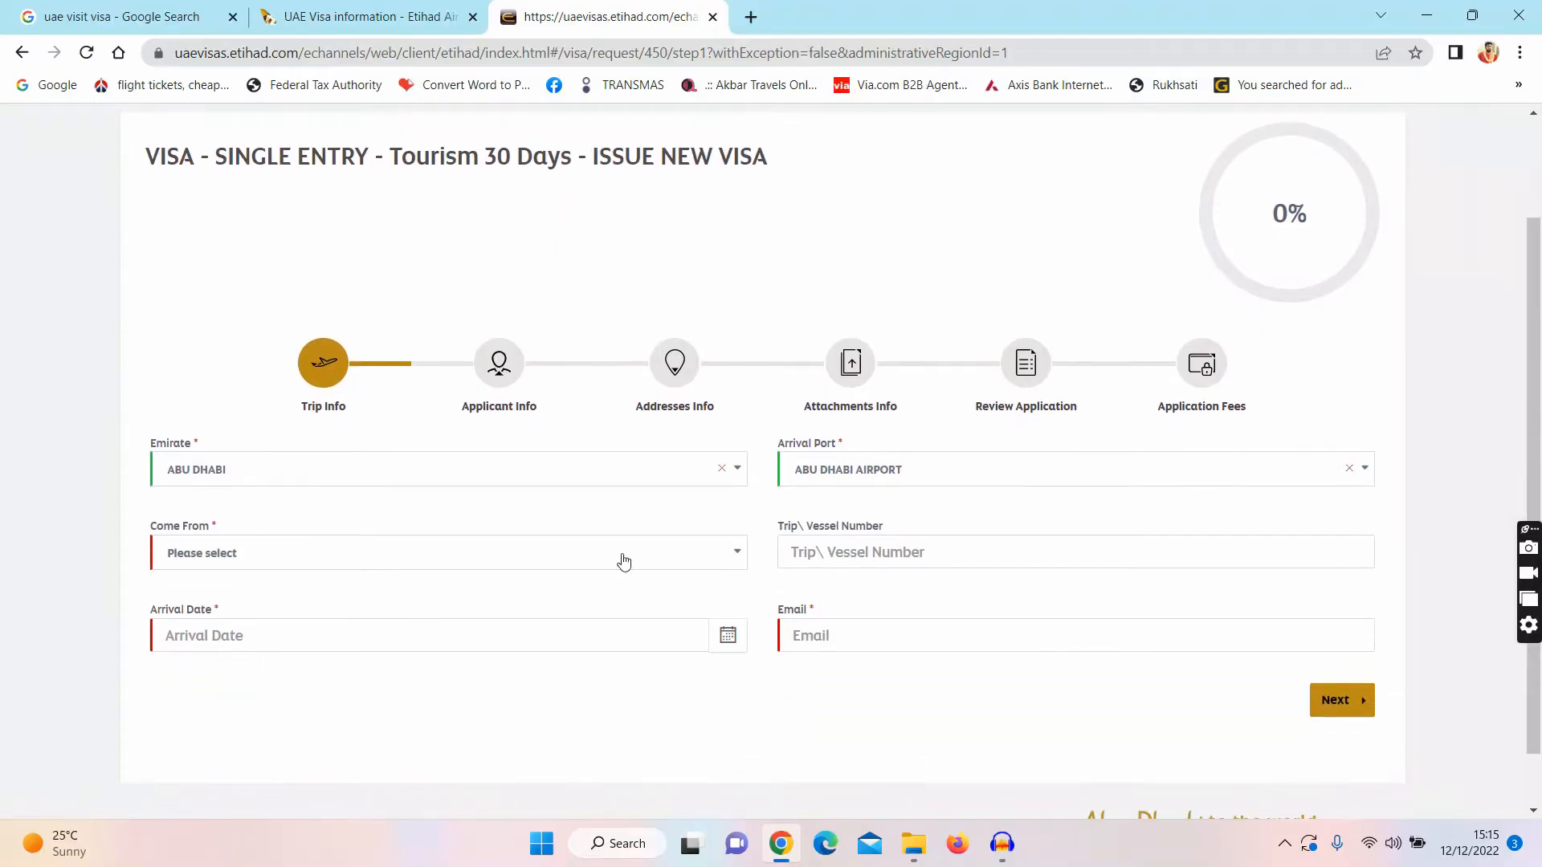
{"action": "left_click", "coordinate": [423, 562]}
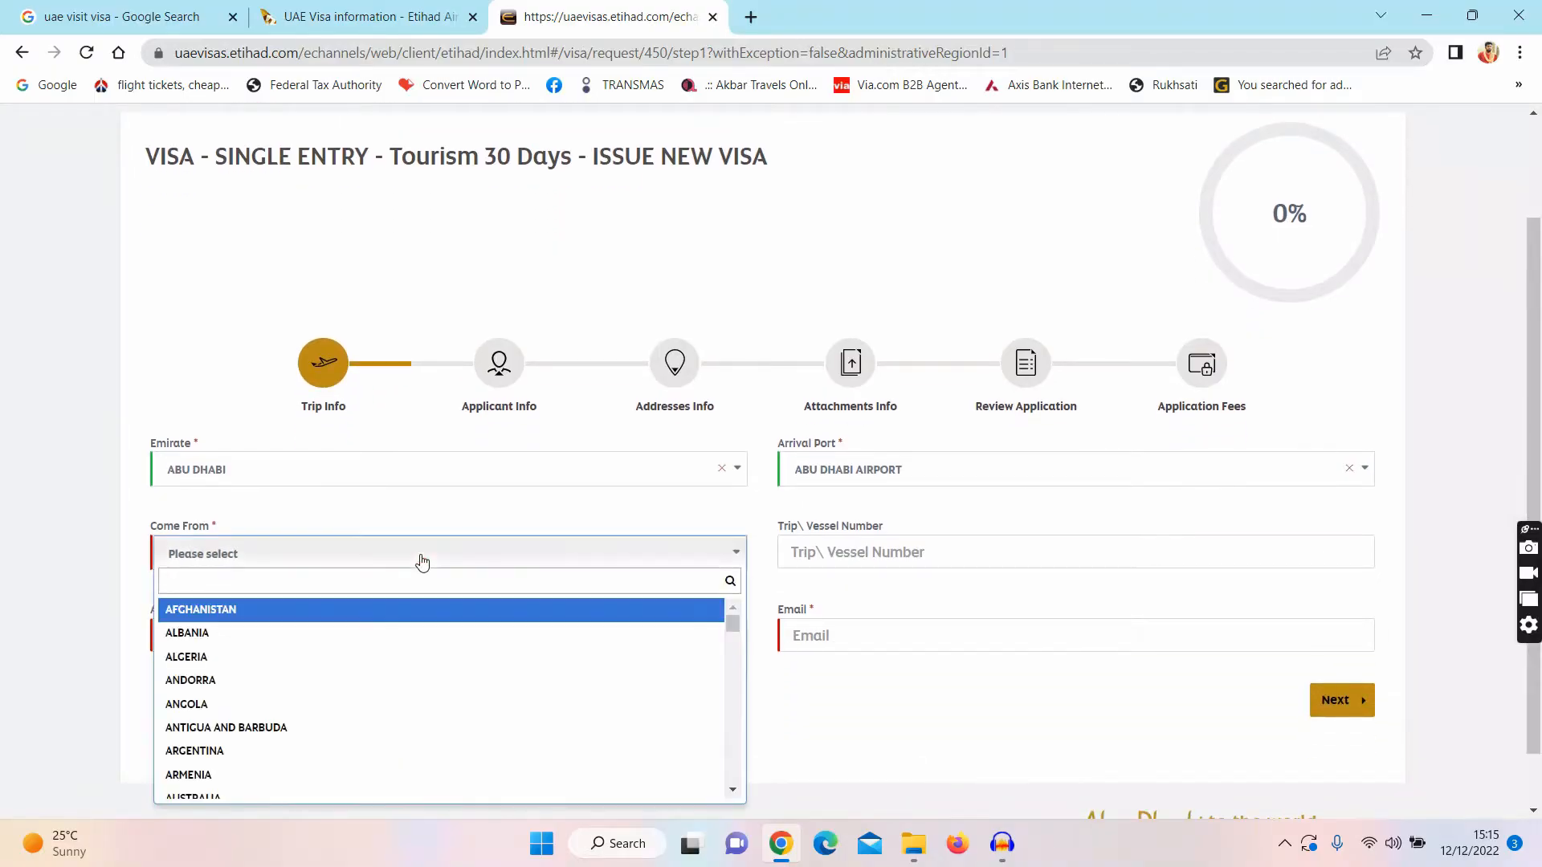
{"action": "type", "text": "ba"}
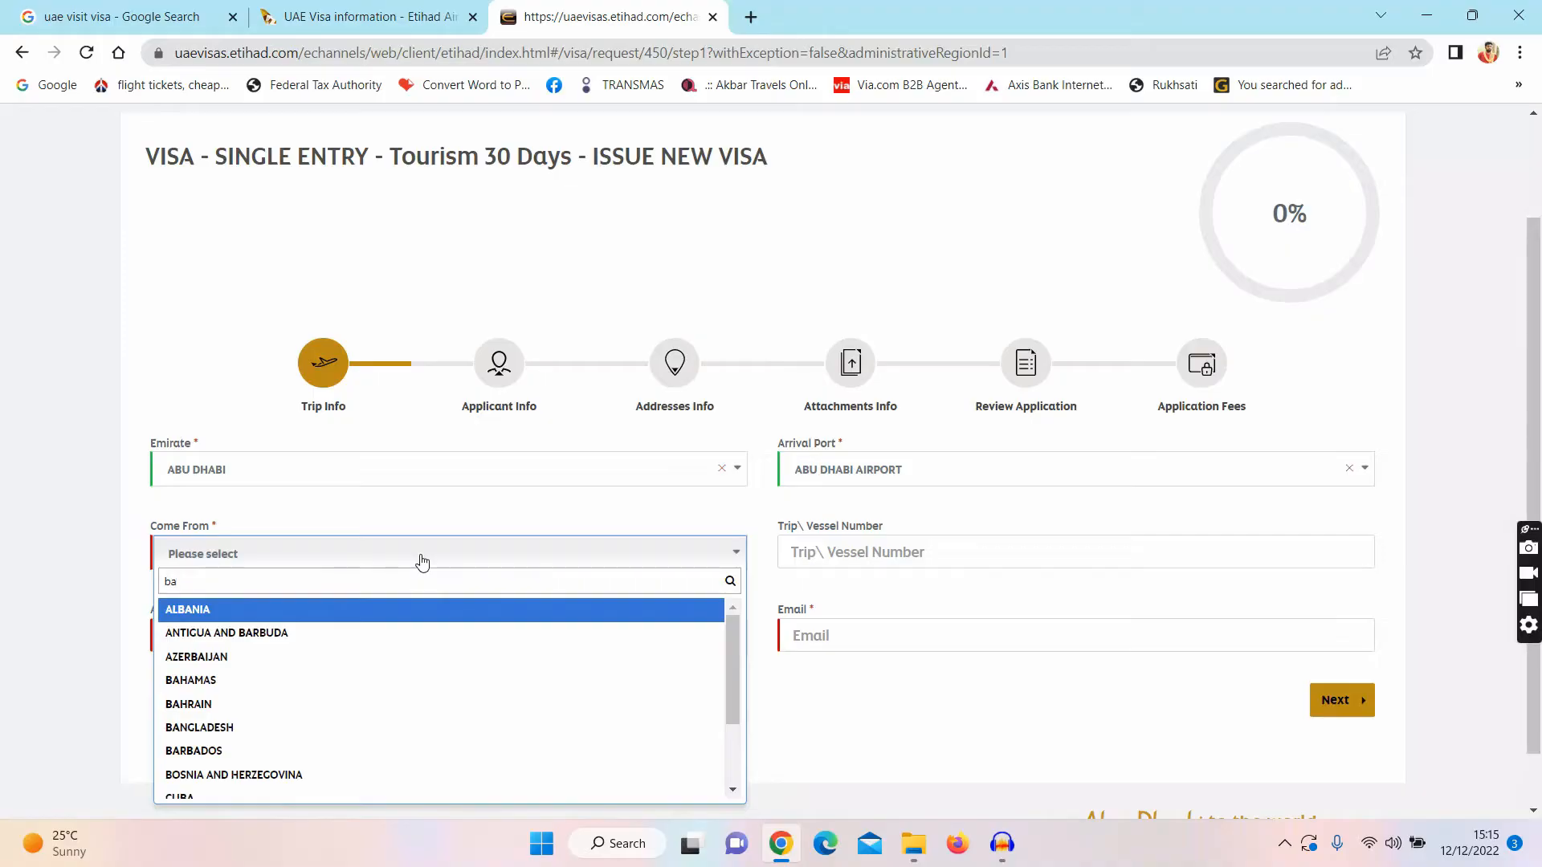
{"action": "left_click", "coordinate": [233, 726]}
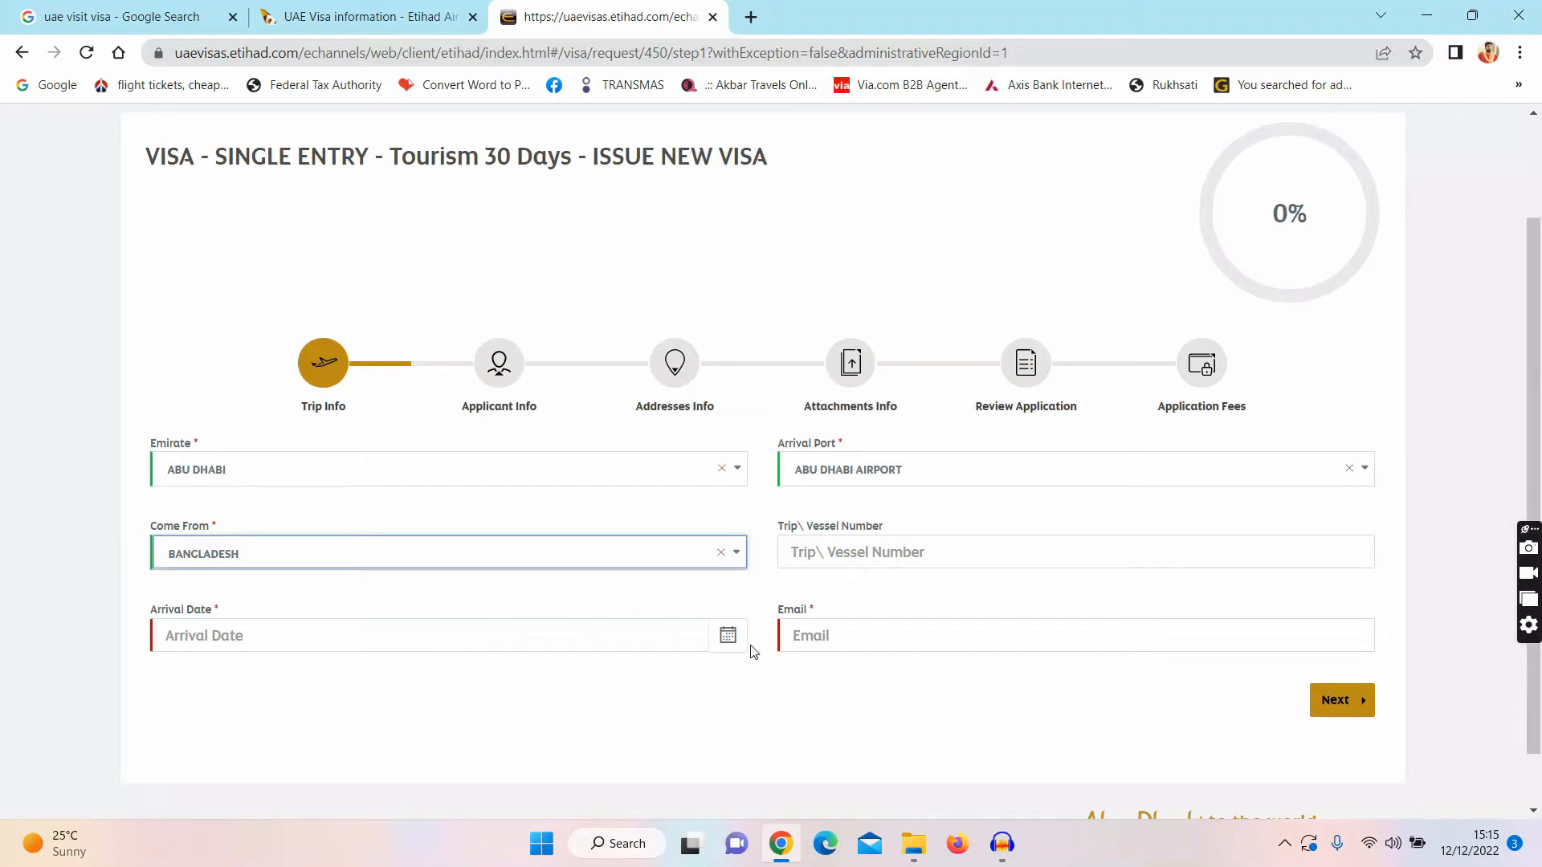
{"action": "left_click", "coordinate": [727, 637]}
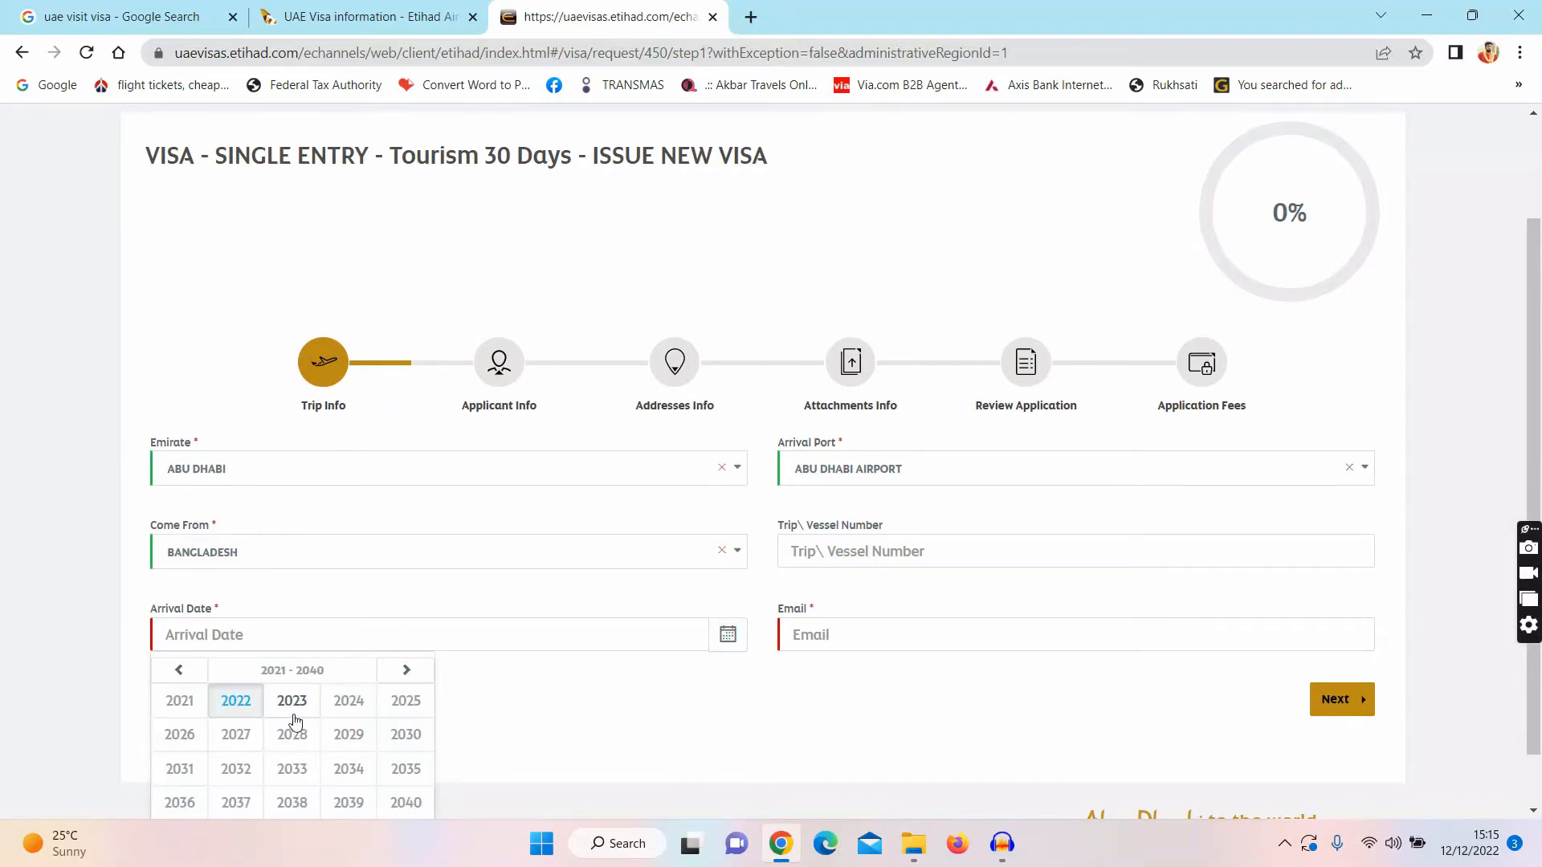
{"action": "left_click", "coordinate": [253, 707]}
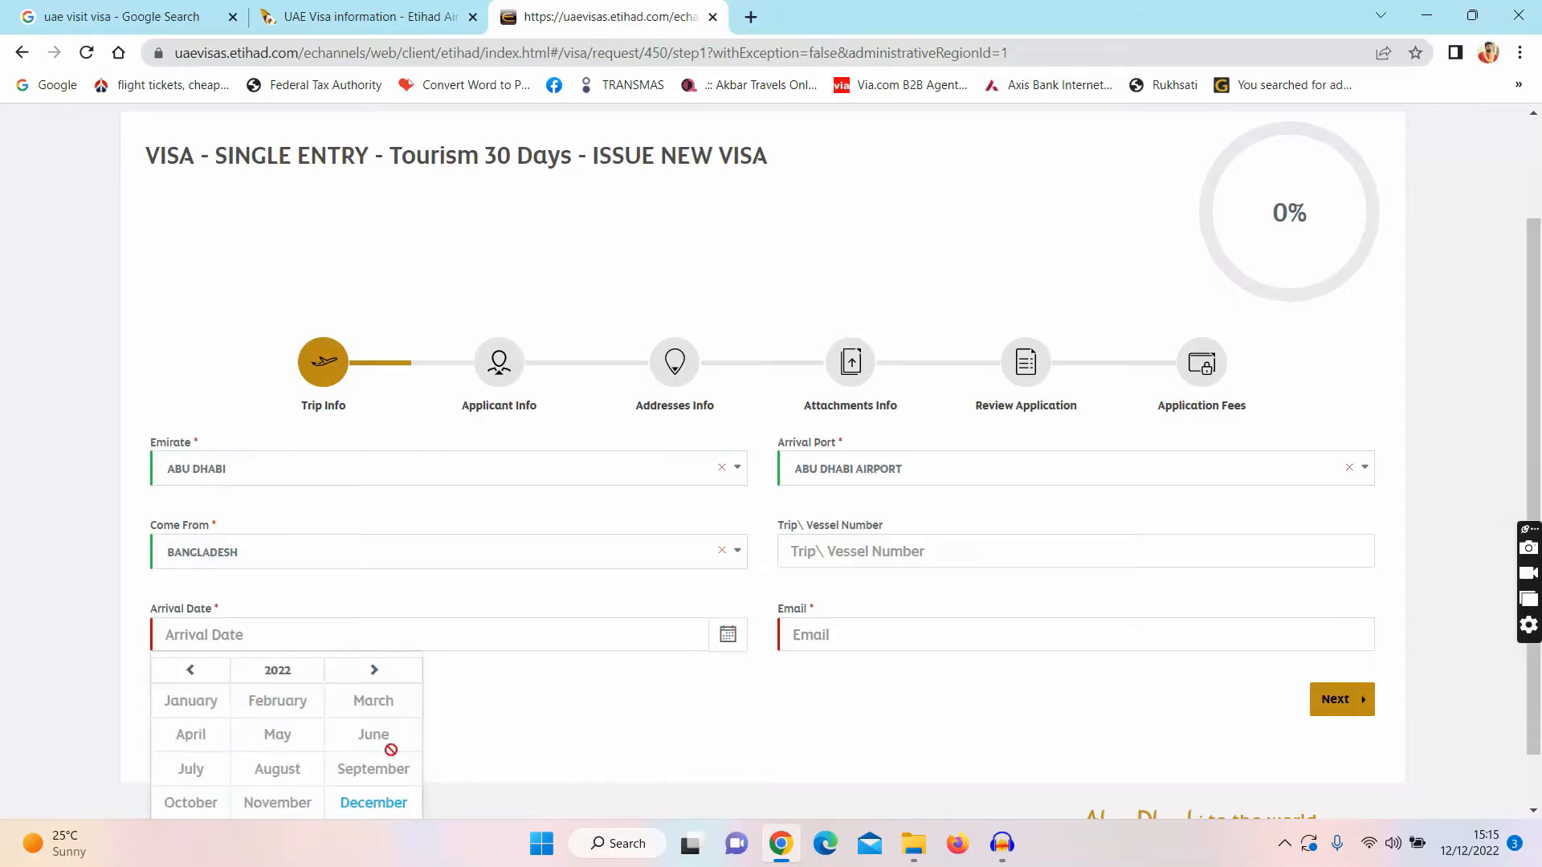
{"action": "left_click", "coordinate": [382, 802]}
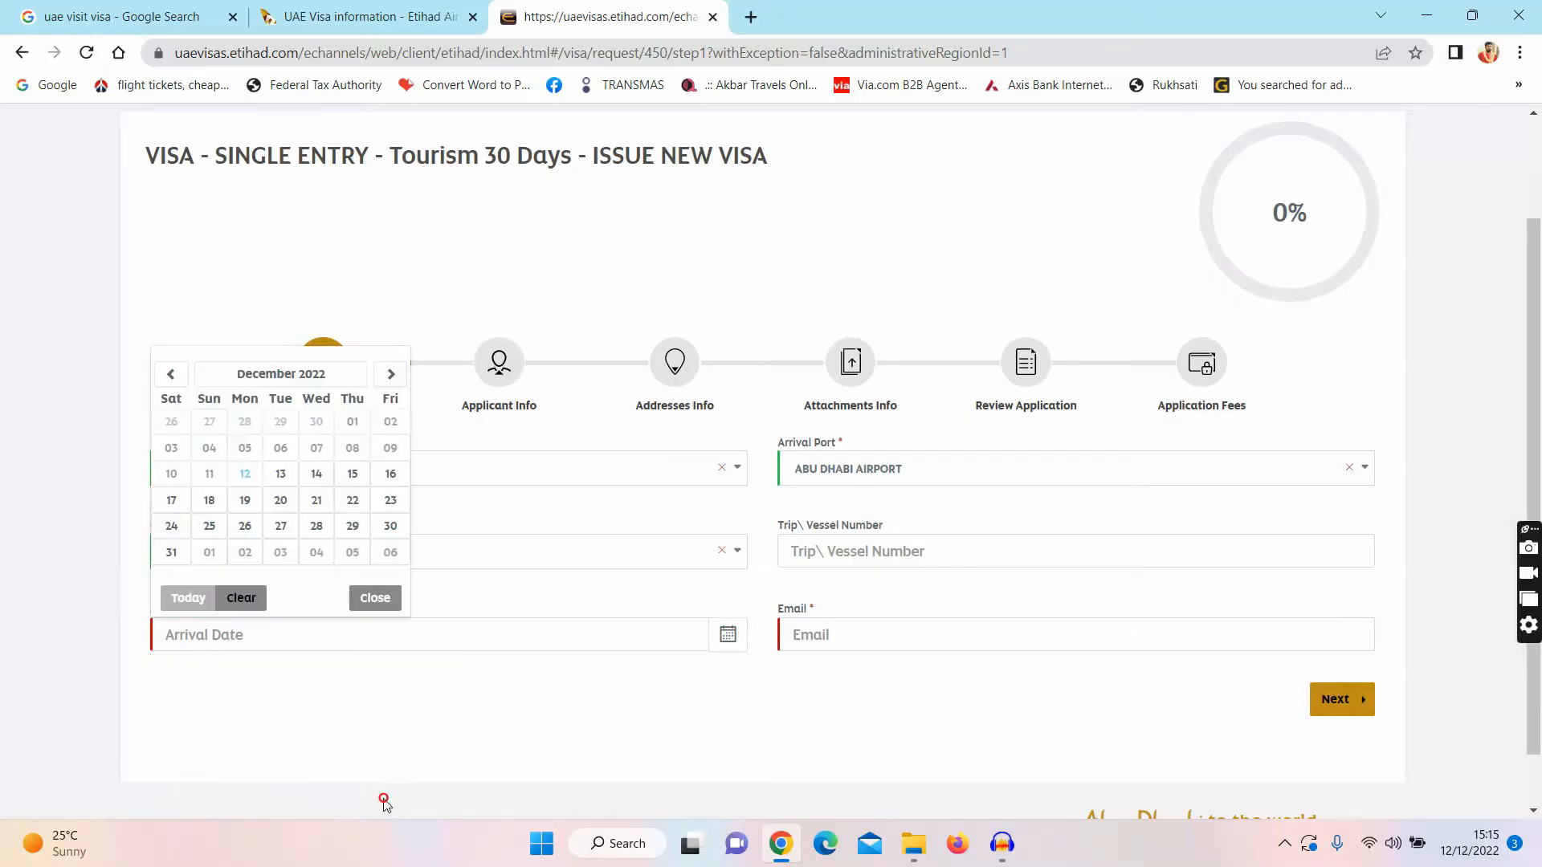
{"action": "left_click", "coordinate": [351, 553]}
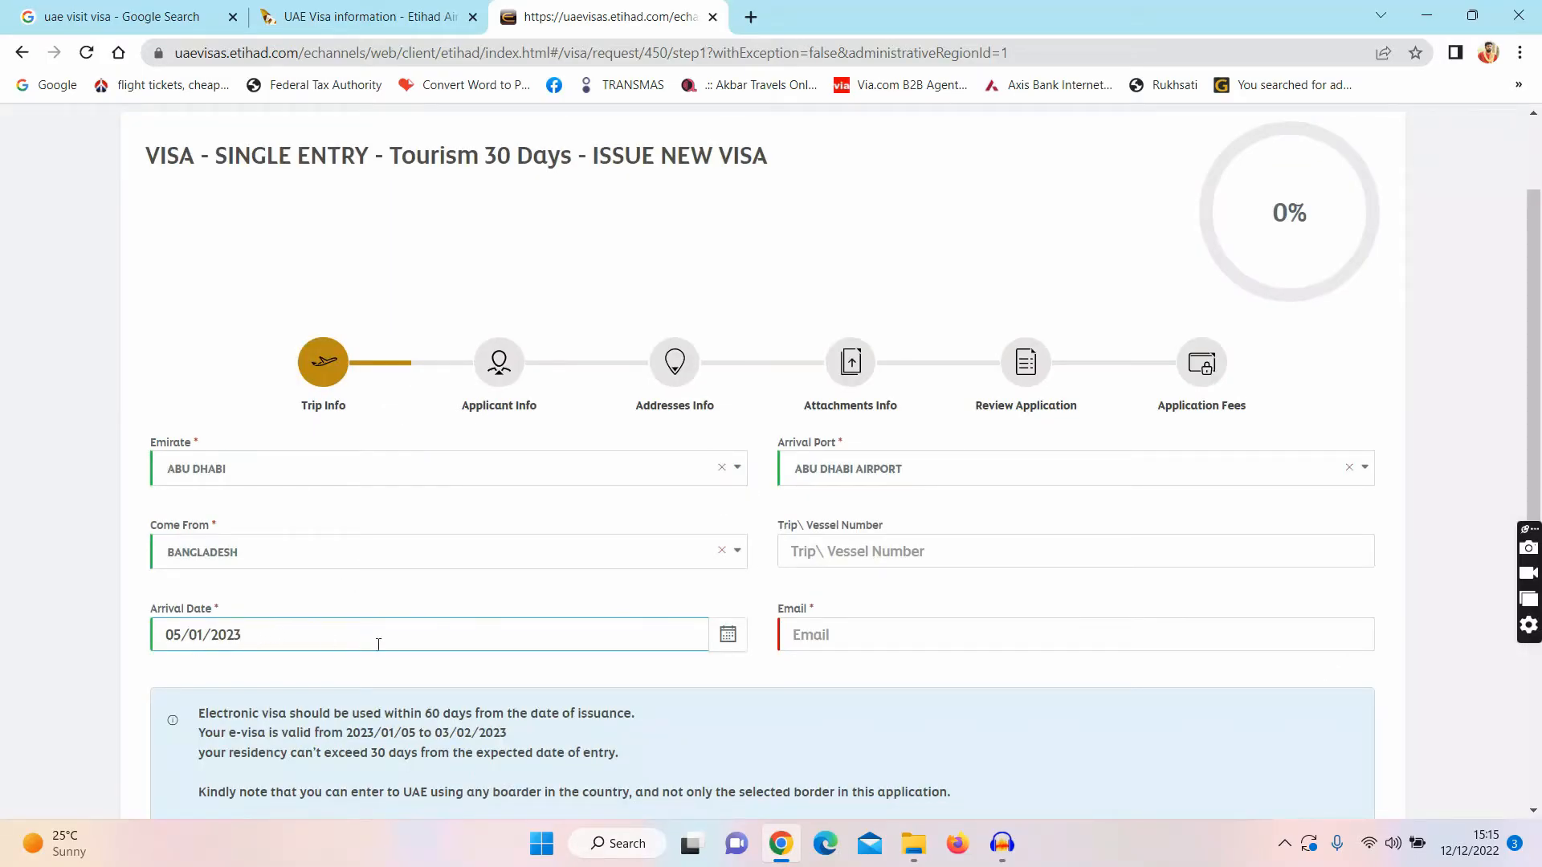
Step: Enter the contact e-mail address and save the Trip Info step
{"action": "left_click", "coordinate": [836, 645]}
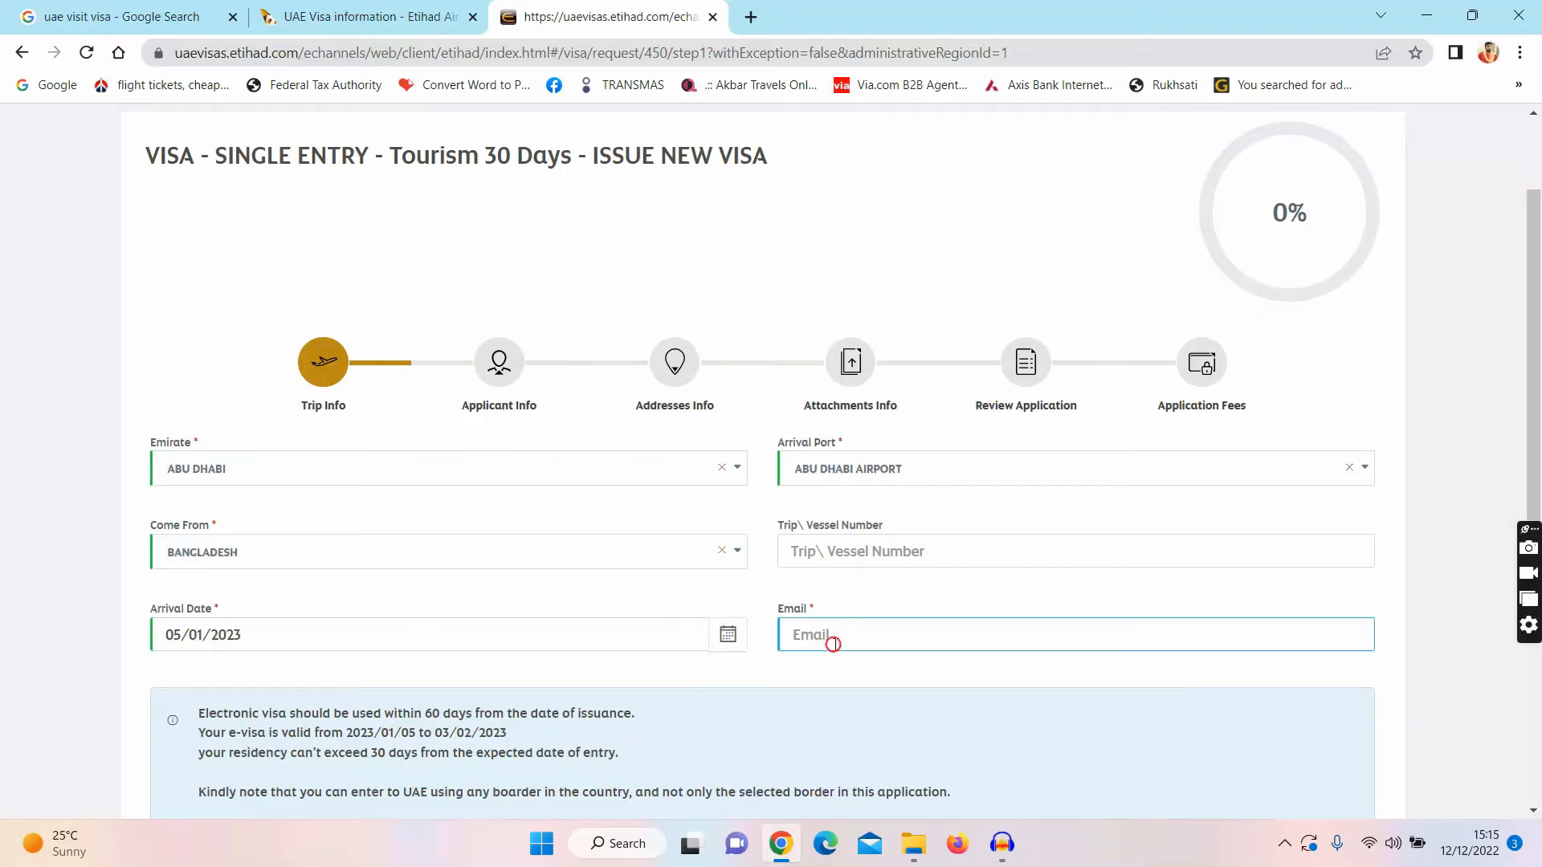
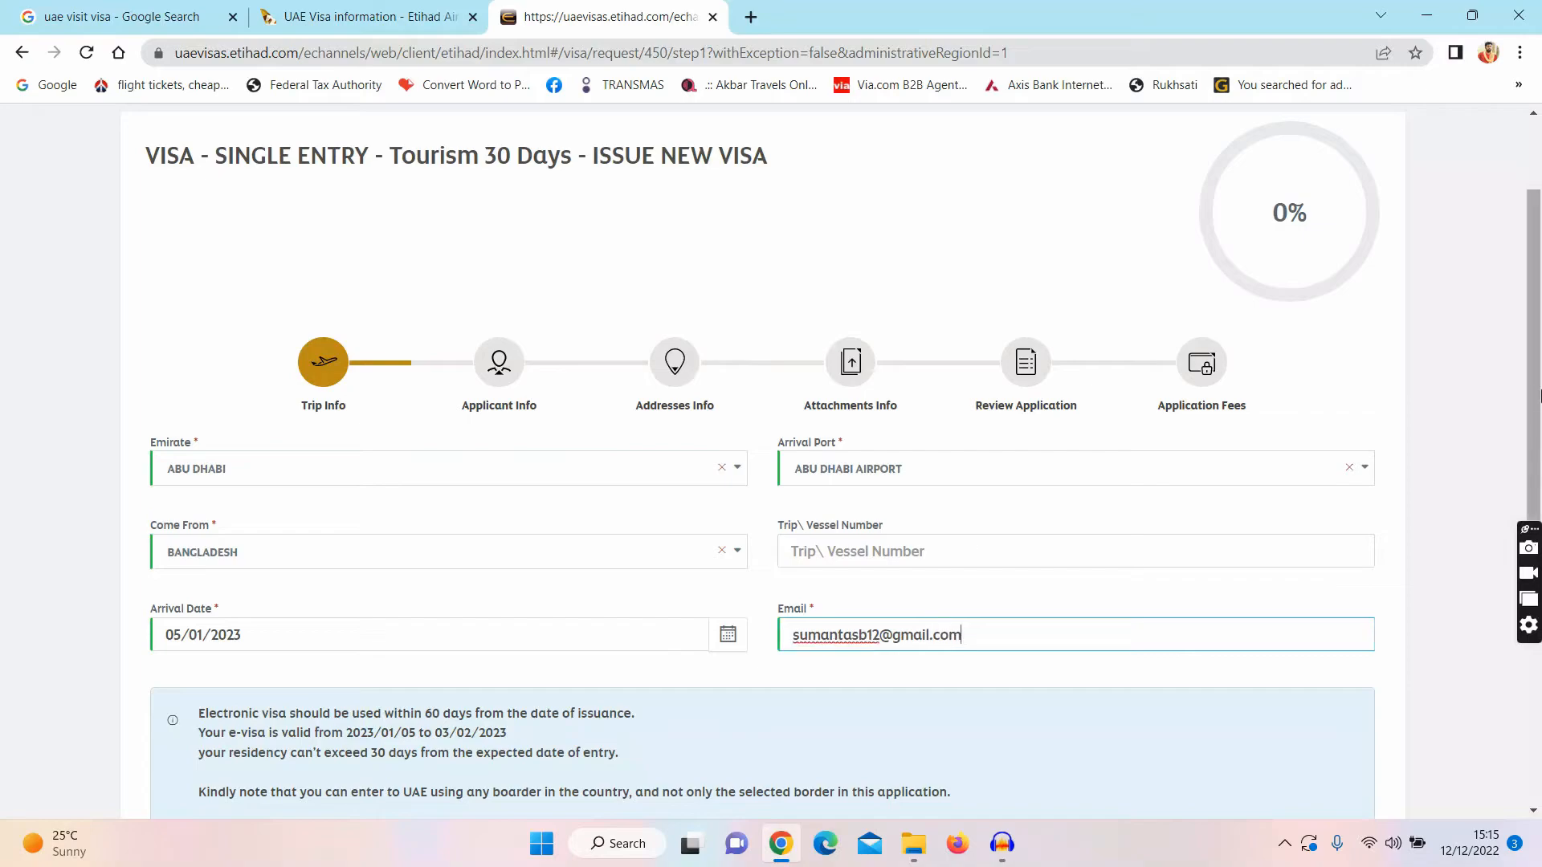
{"action": "scroll", "coordinate": [1539, 394], "scroll_direction": "down", "scroll_amount": 2}
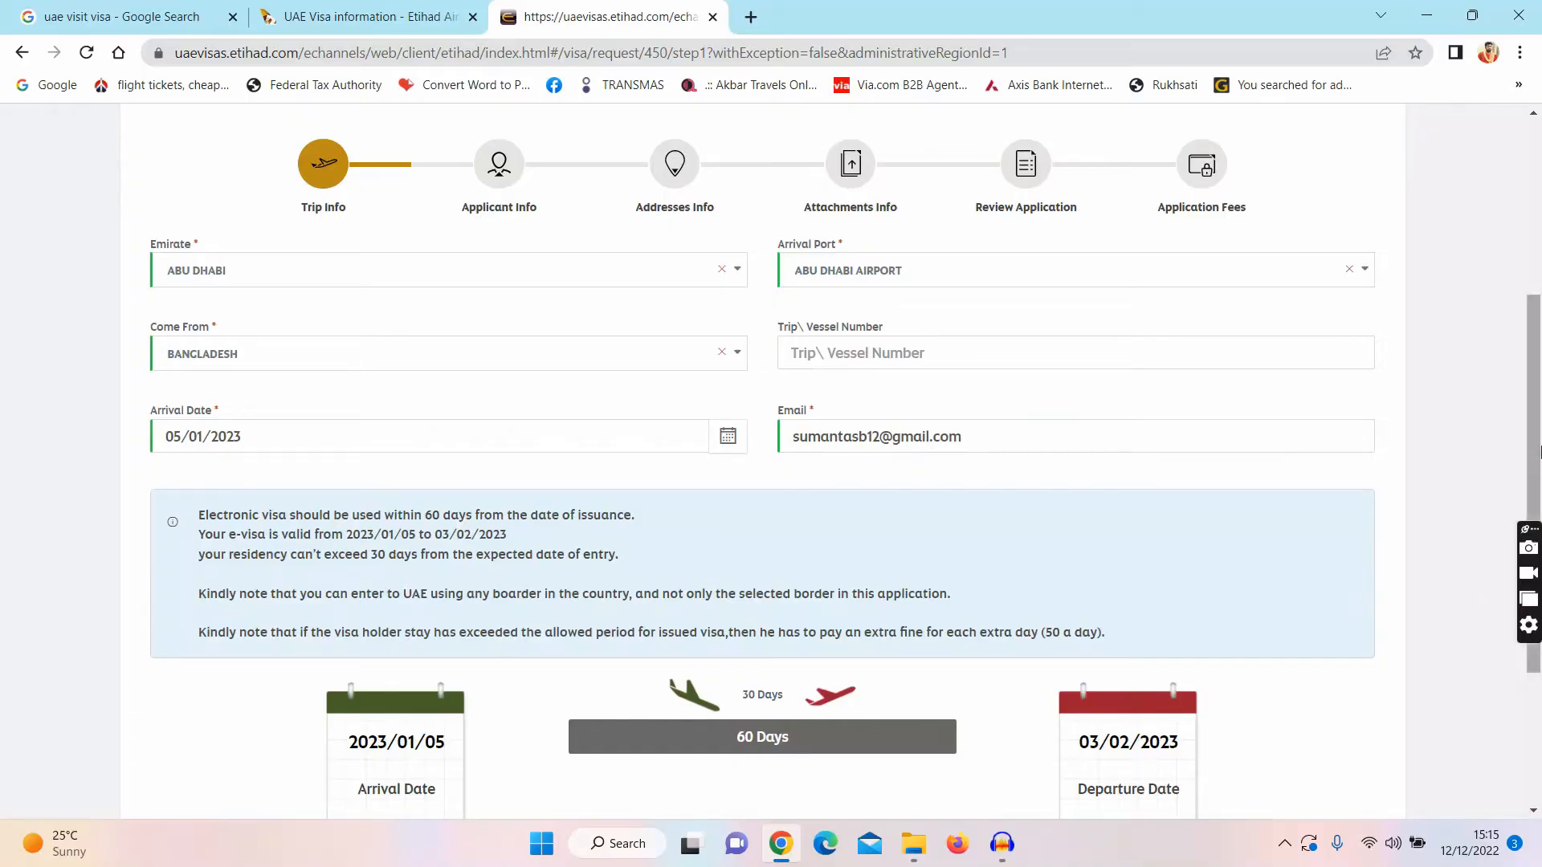
{"action": "left_click_drag", "start_coordinate": [1539, 447], "coordinate": [1535, 550]}
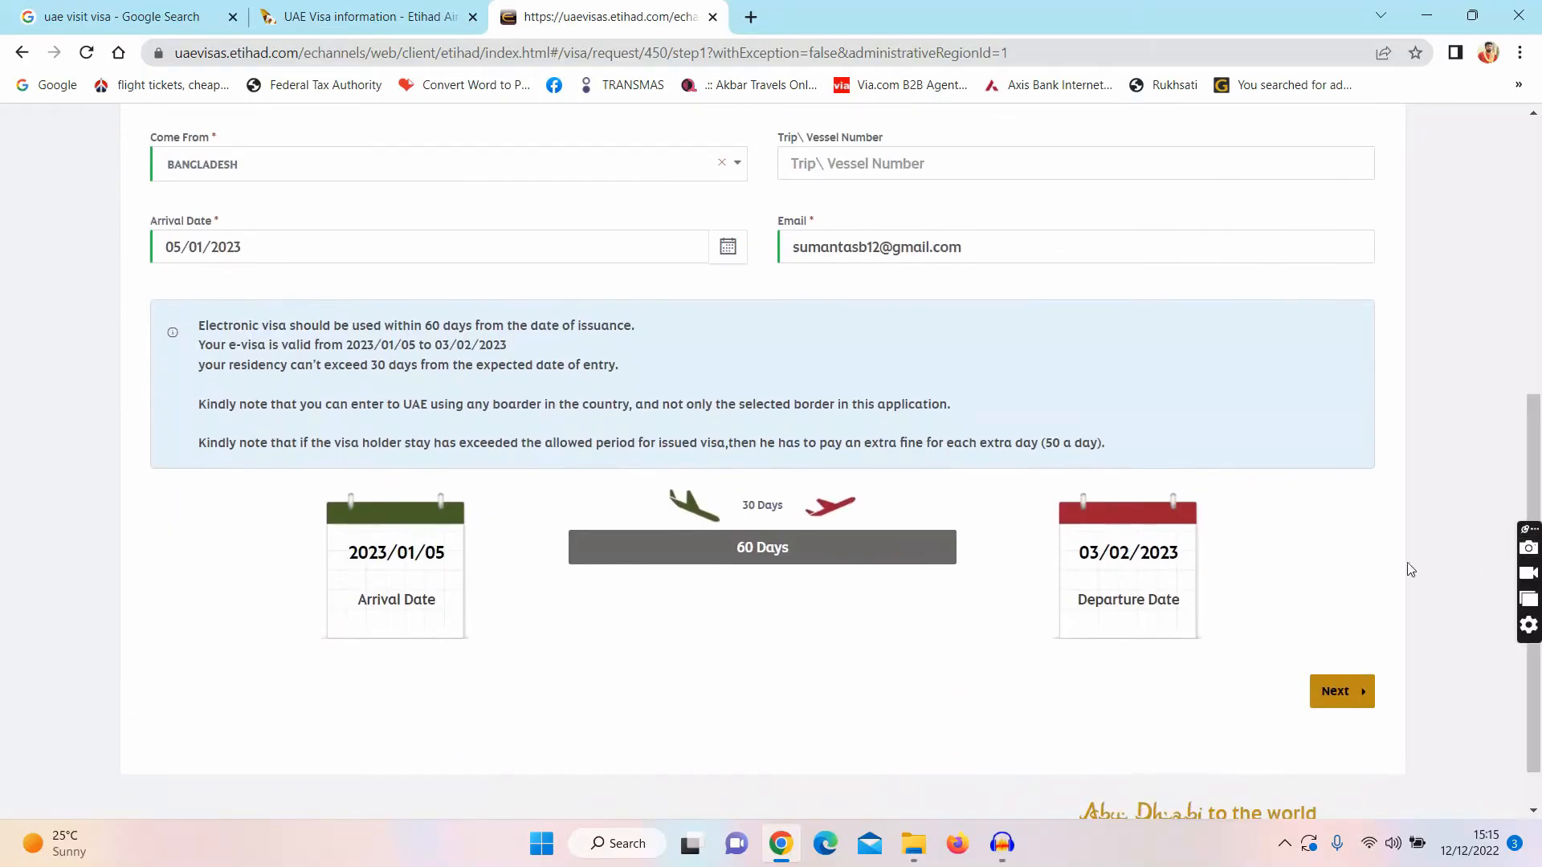
{"action": "left_click", "coordinate": [1349, 690]}
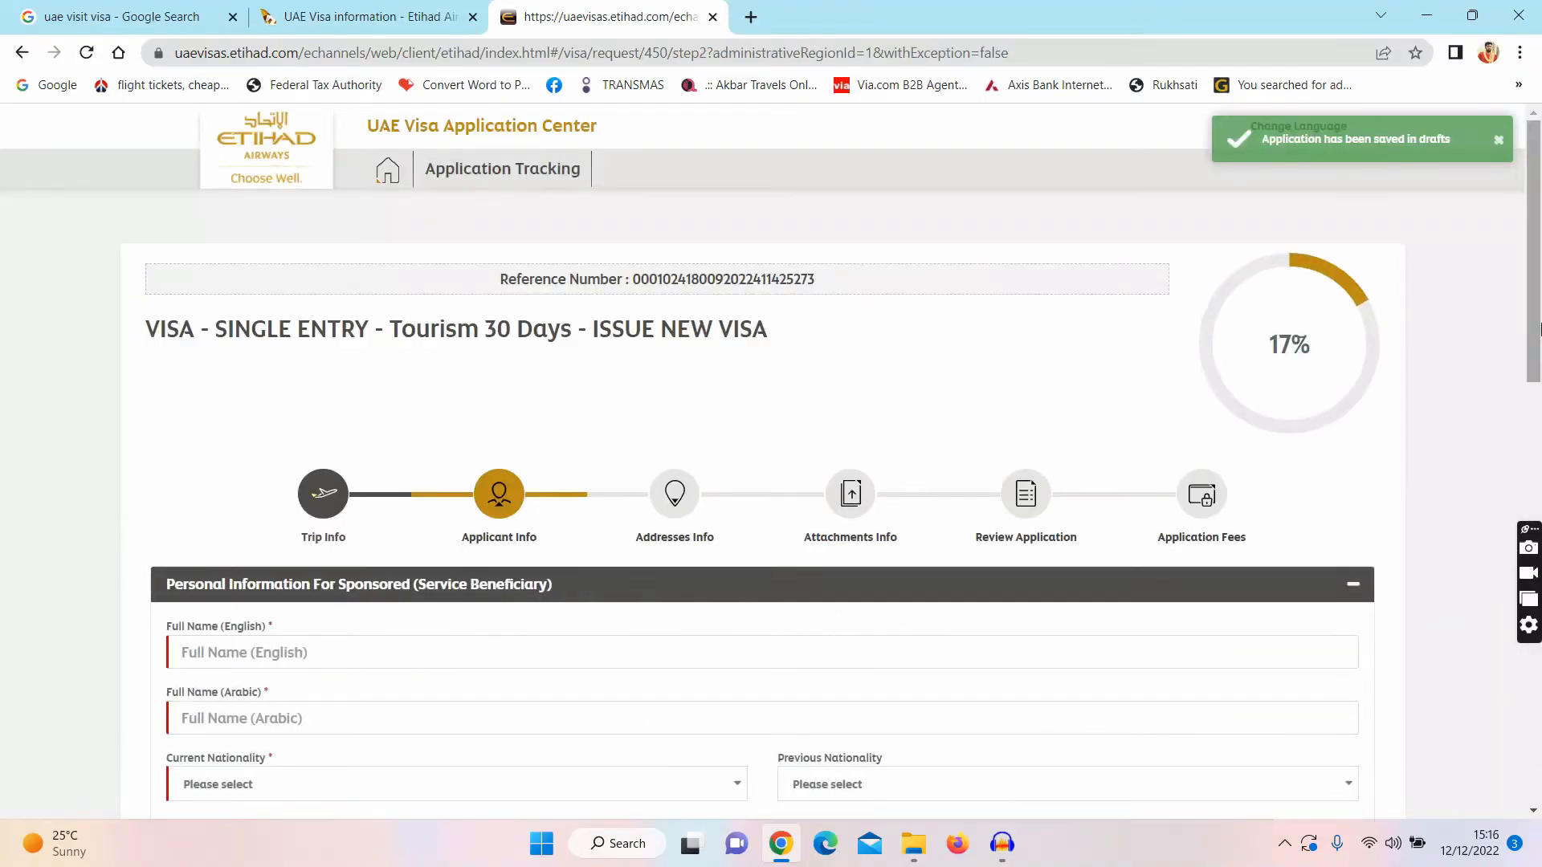
Step: Enter the applicant's full English name so the Arabic name fills in
{"action": "left_click_drag", "start_coordinate": [1540, 329], "coordinate": [1540, 439]}
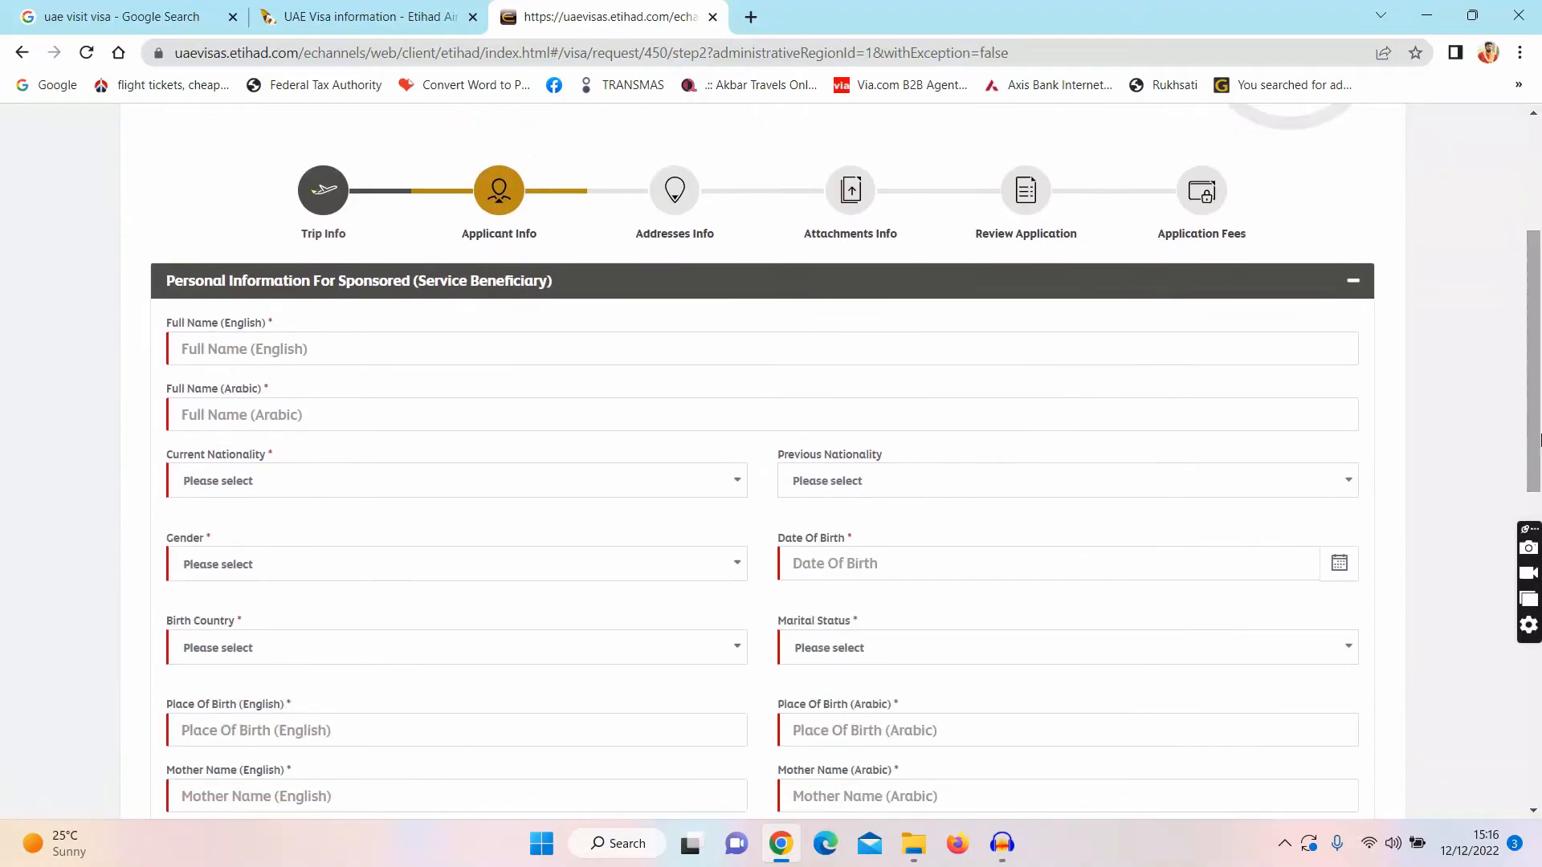
{"action": "left_click", "coordinate": [454, 356]}
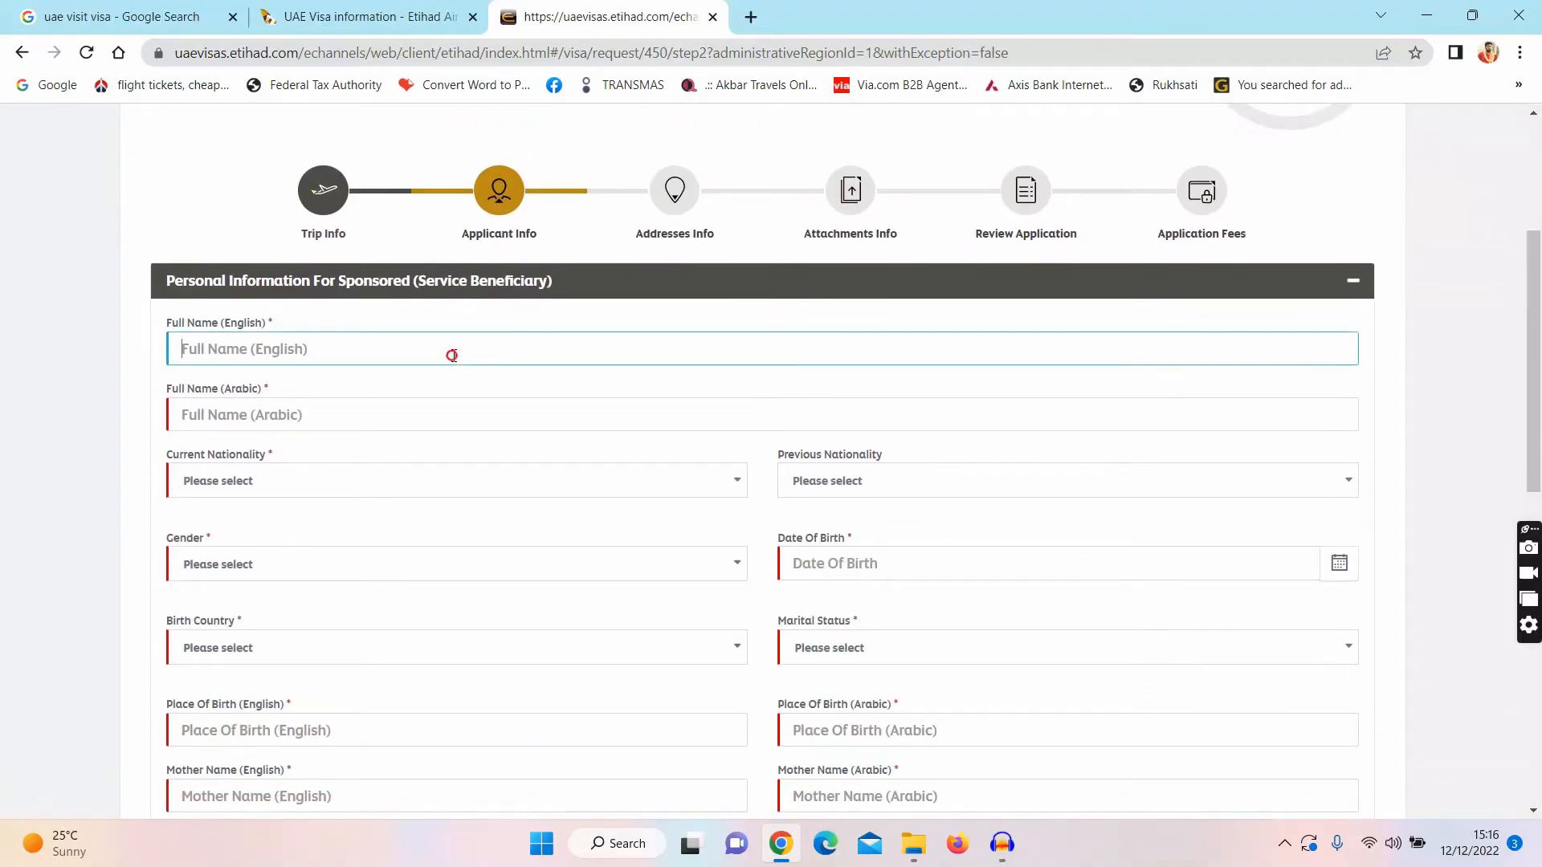
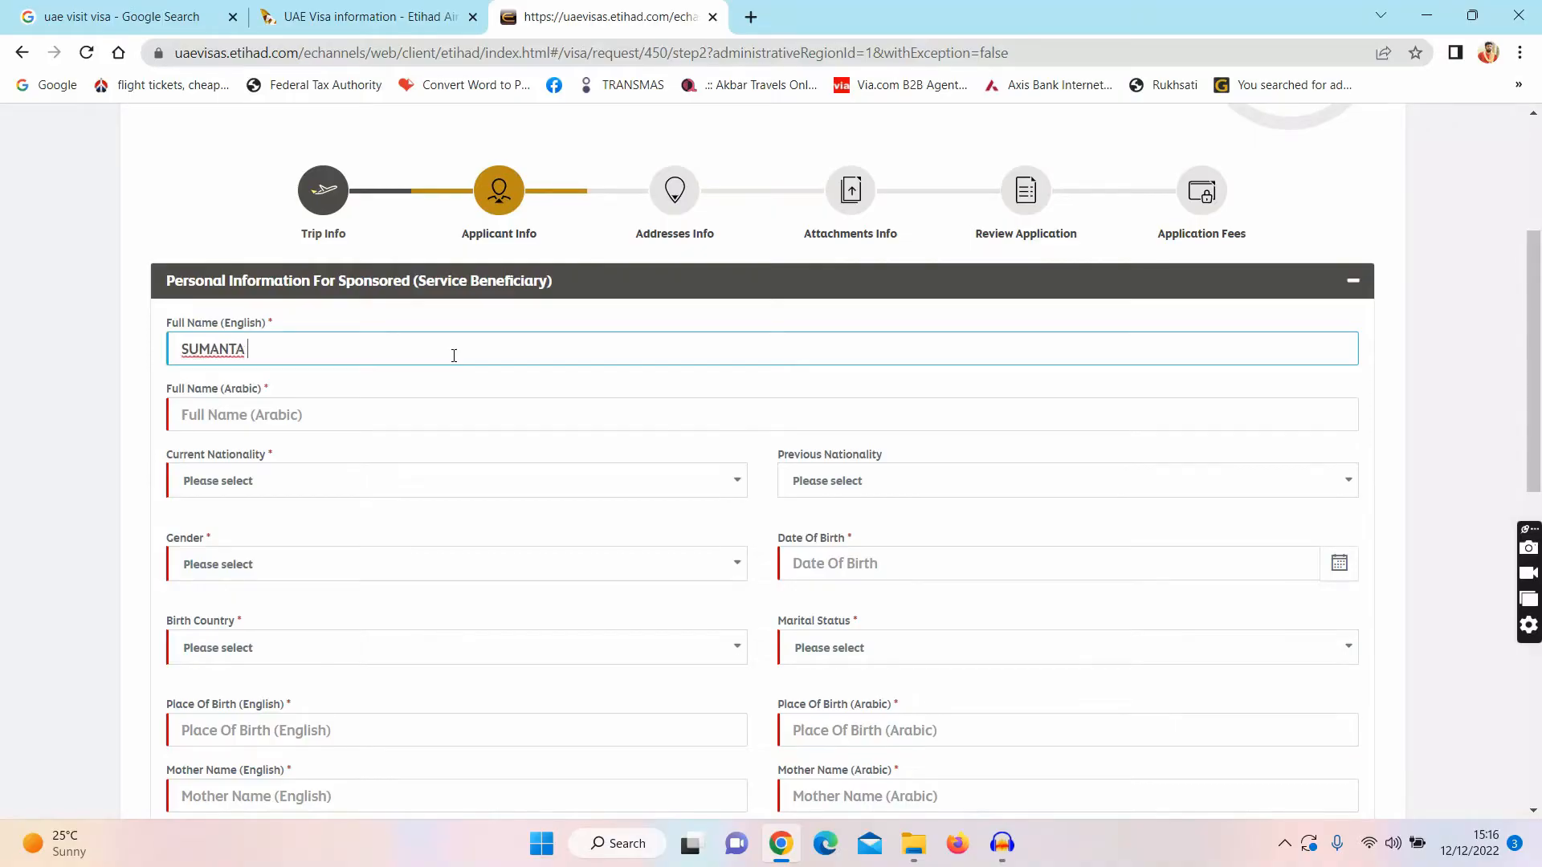
{"action": "key", "text": "Tab"}
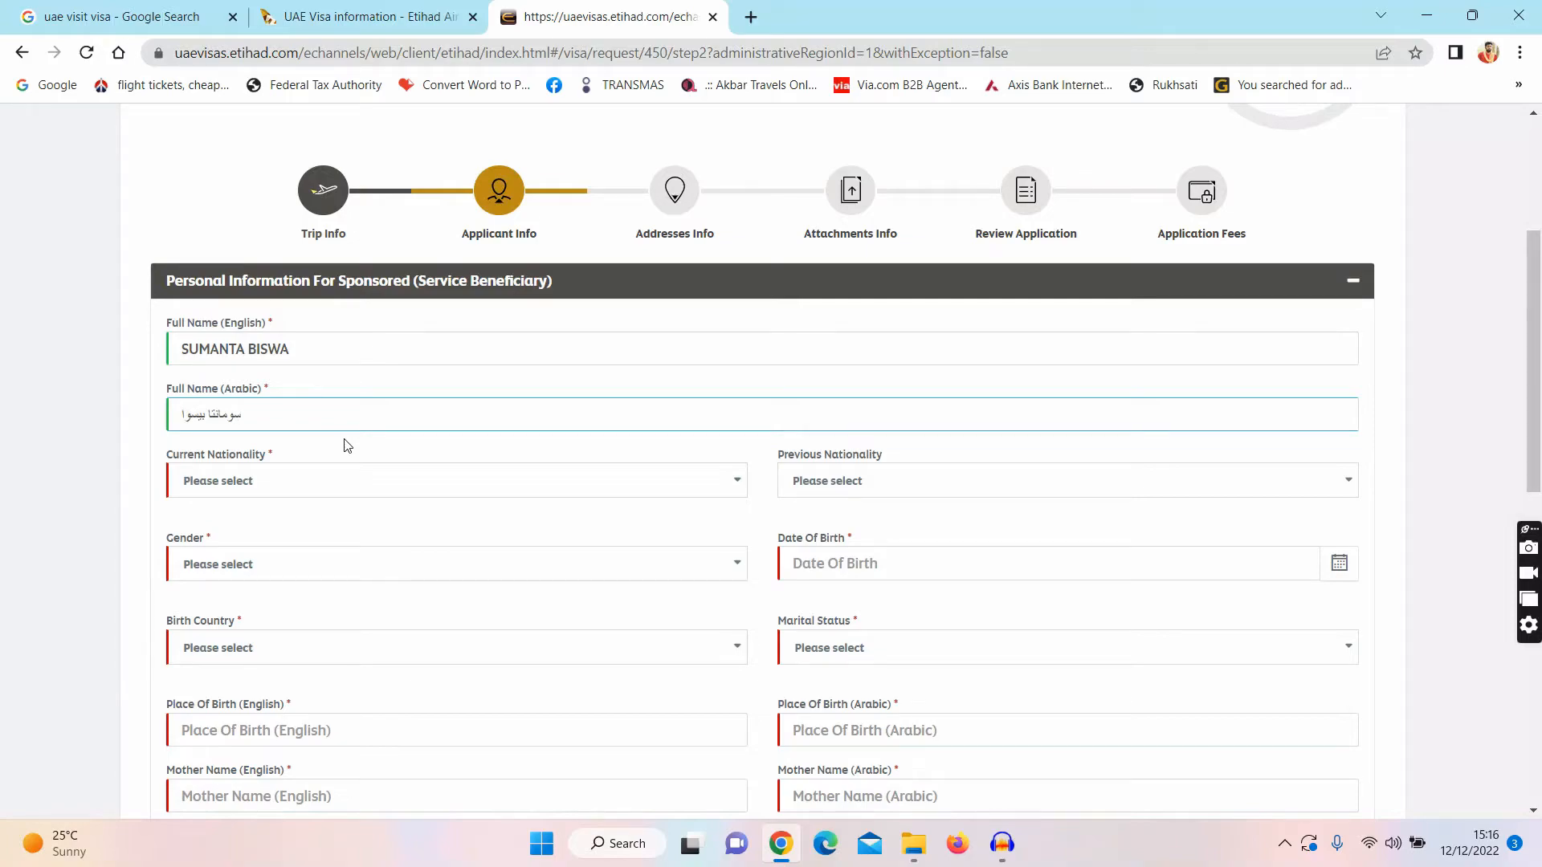
Step: Set current and previous nationality to Bangladesh and gender to Male
{"action": "left_click", "coordinate": [299, 486]}
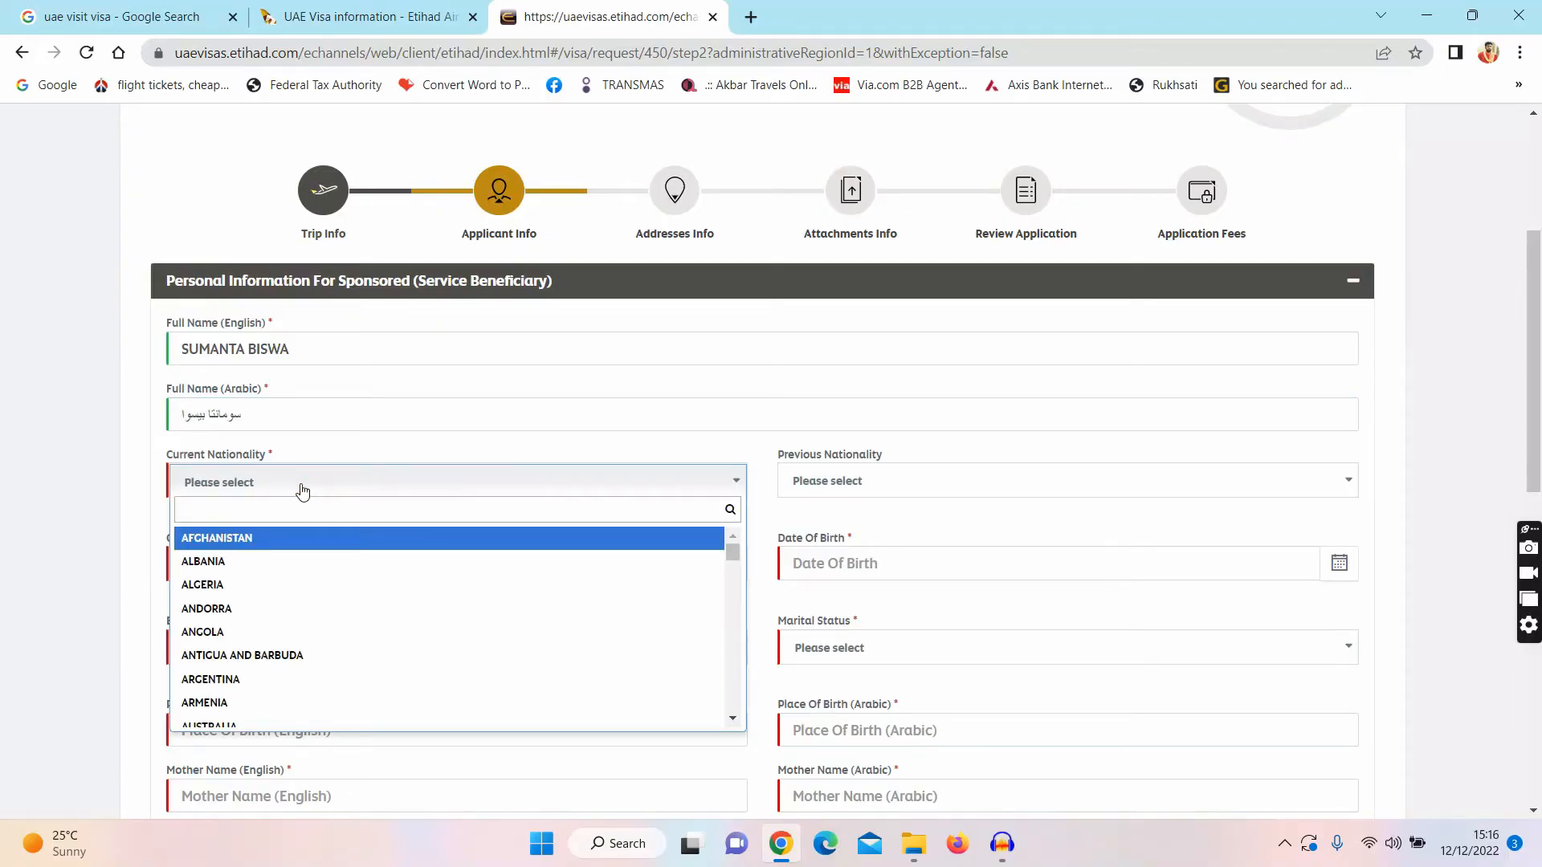
{"action": "type", "text": "BAN"}
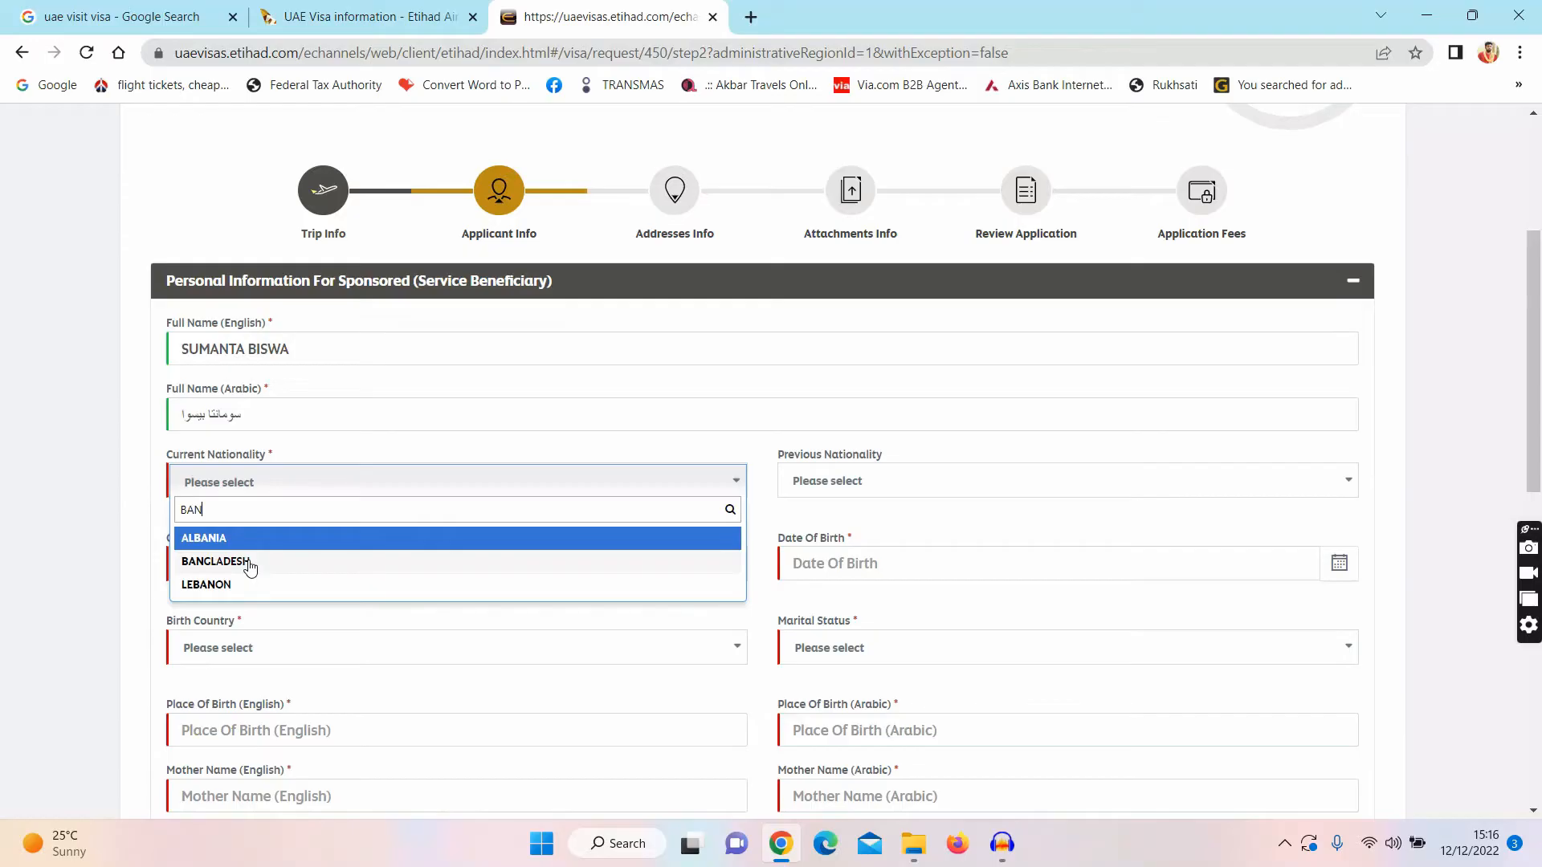
{"action": "left_click", "coordinate": [249, 568]}
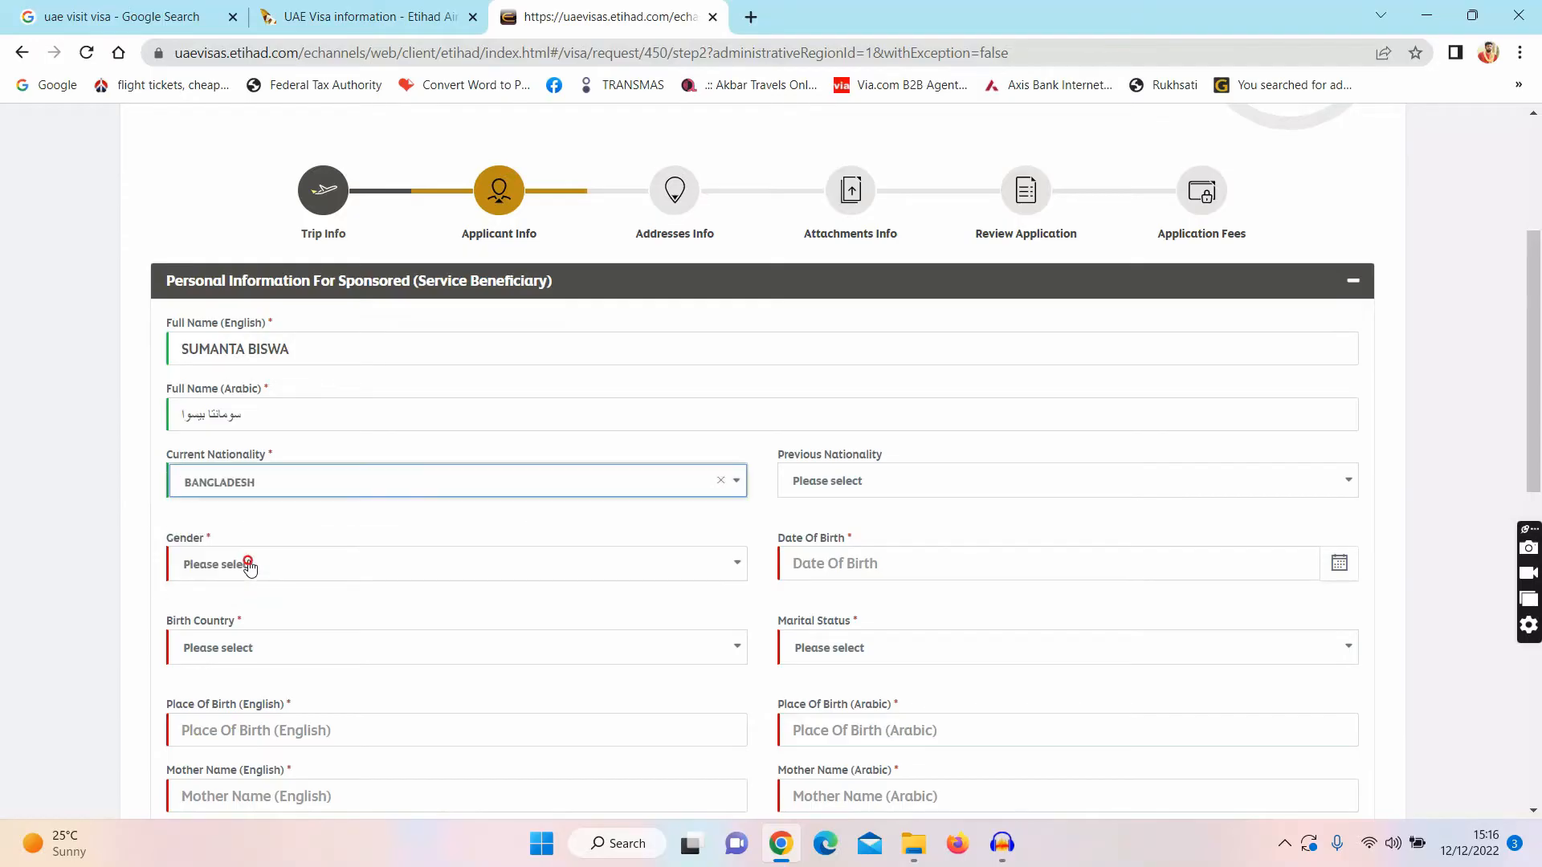
{"action": "left_click", "coordinate": [858, 479]}
{"action": "type", "text": "BA"}
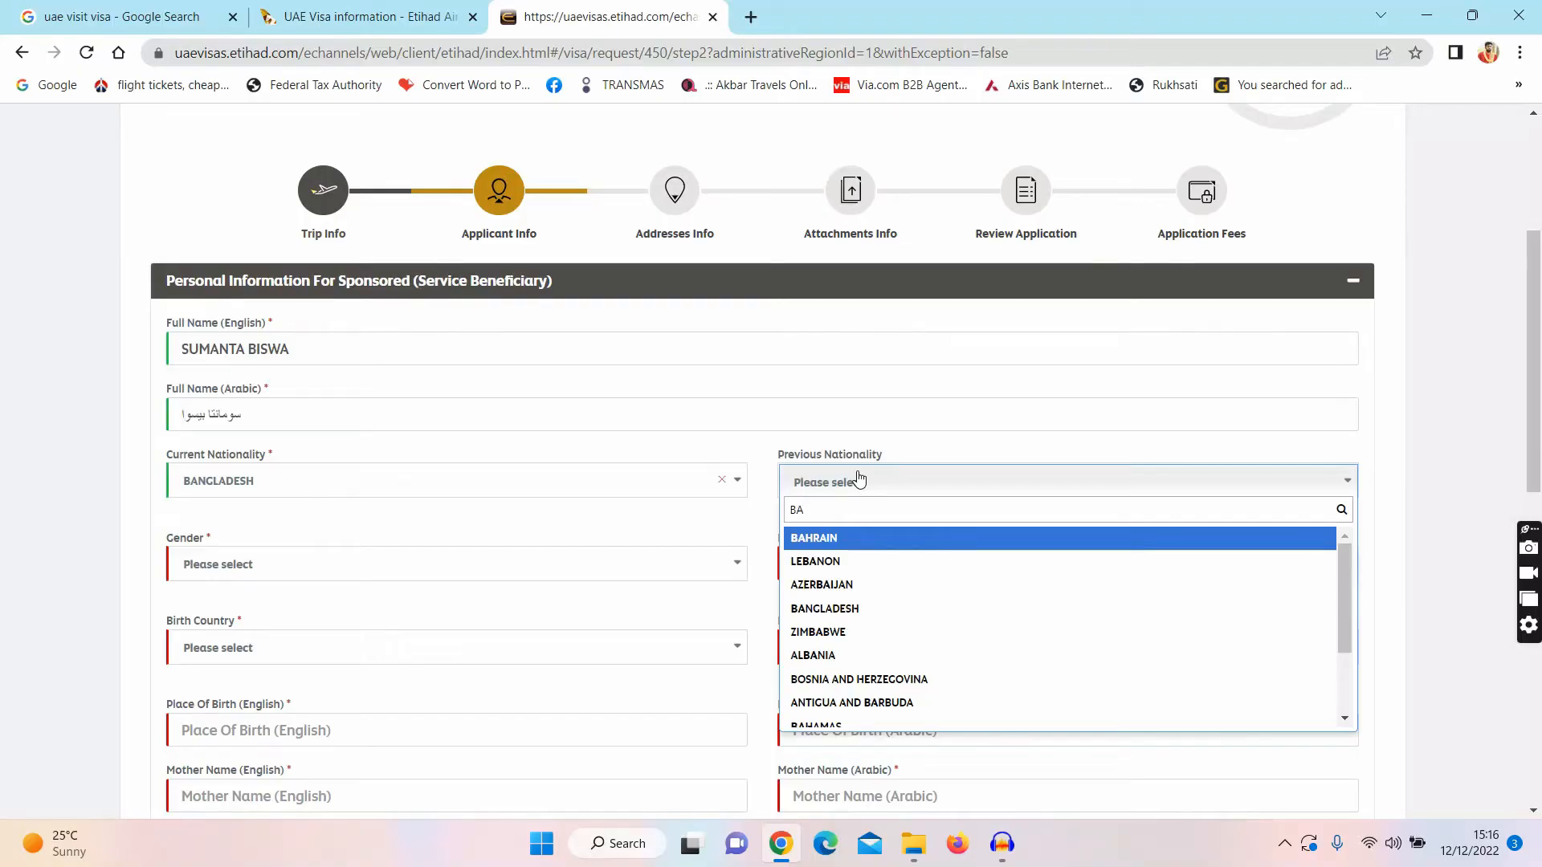
{"action": "type", "text": "N"}
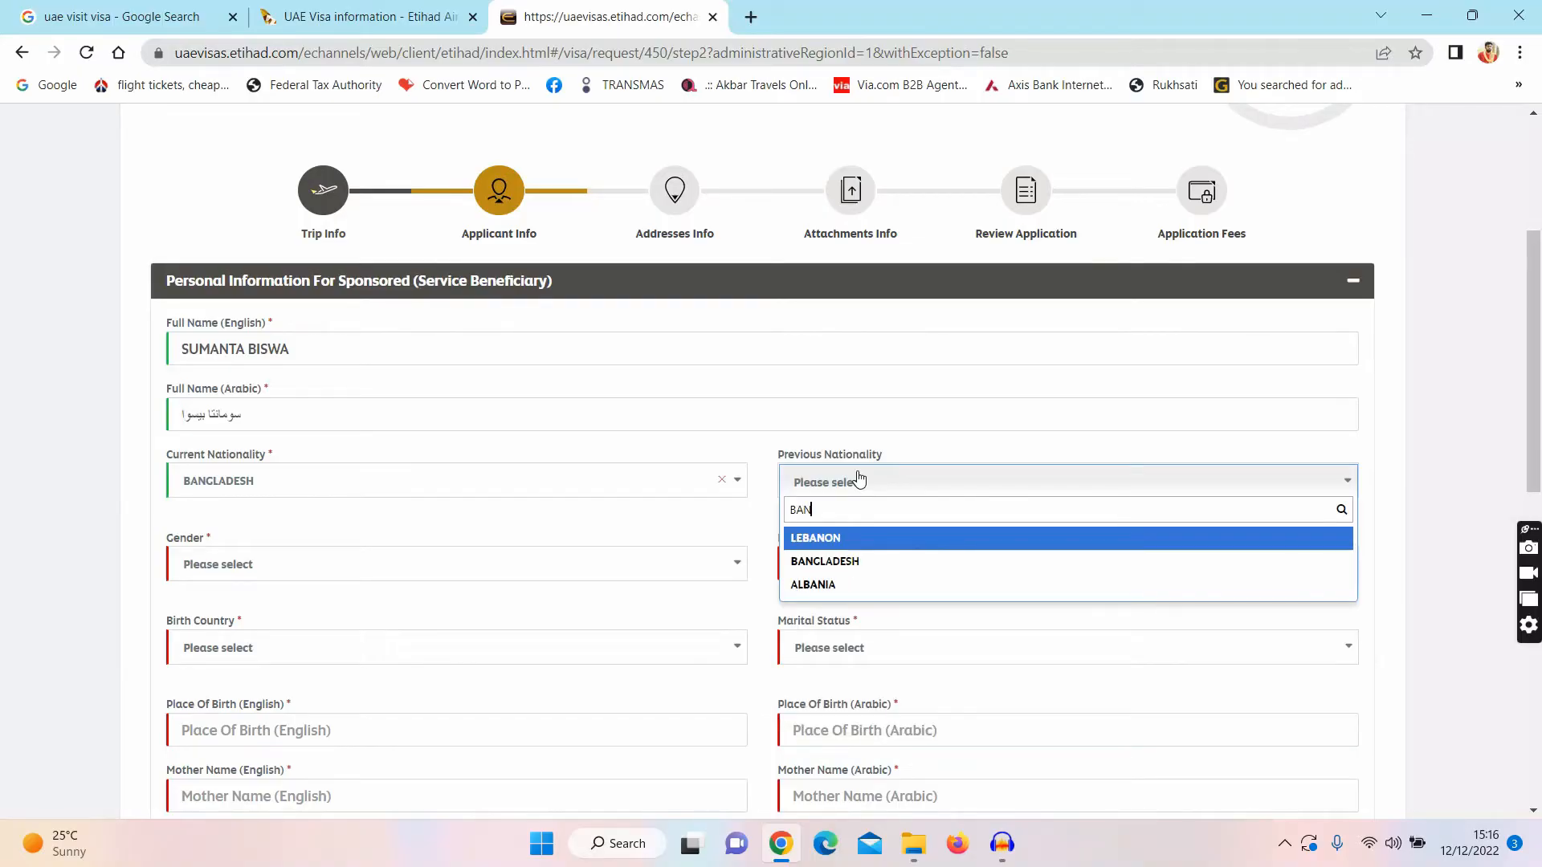
{"action": "left_click", "coordinate": [820, 560]}
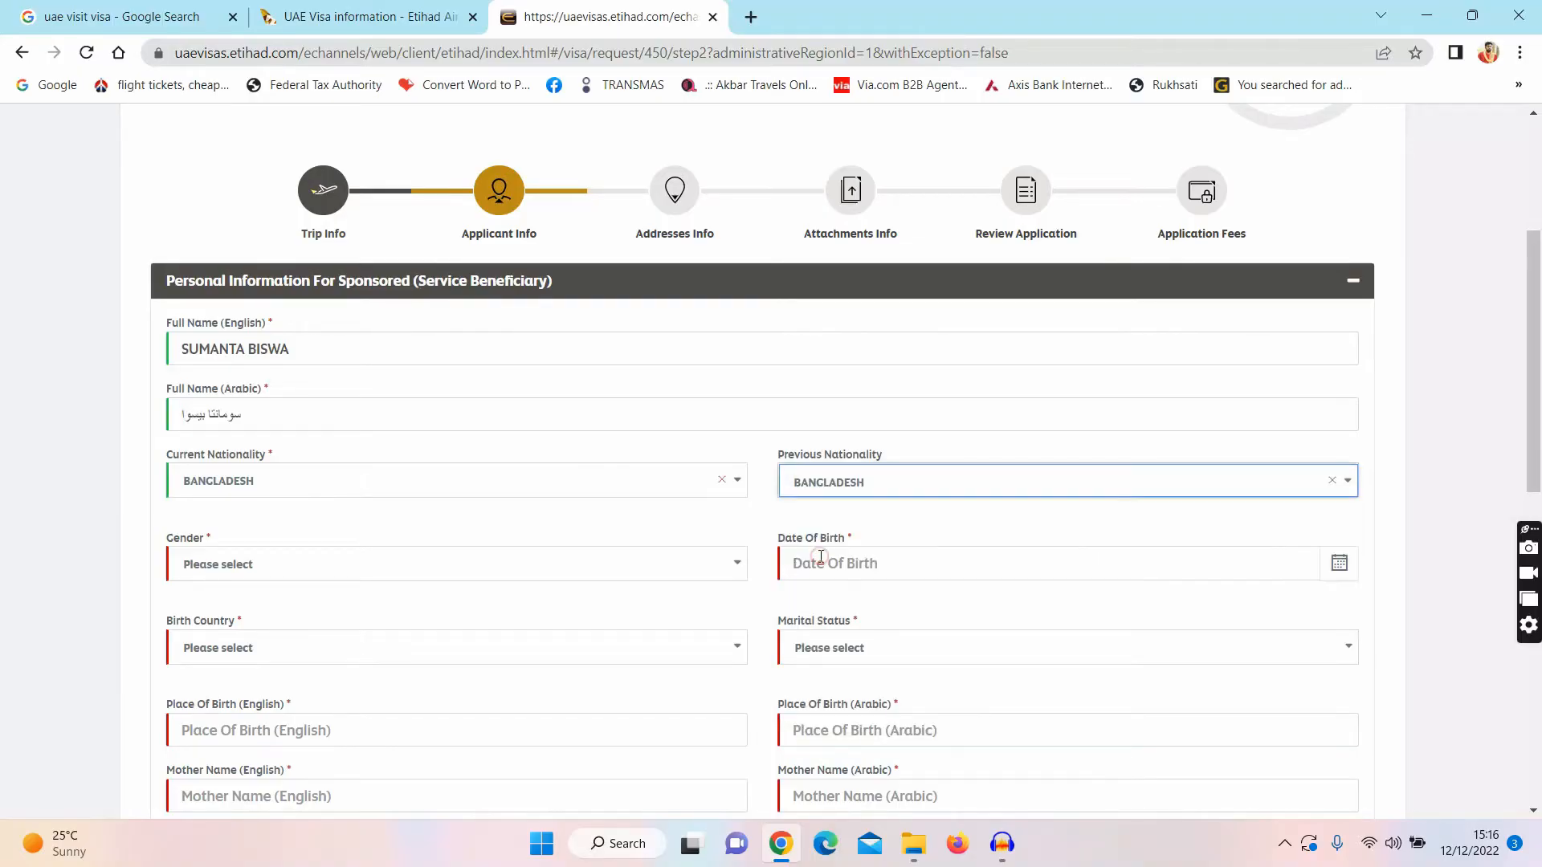
{"action": "left_click", "coordinate": [320, 580]}
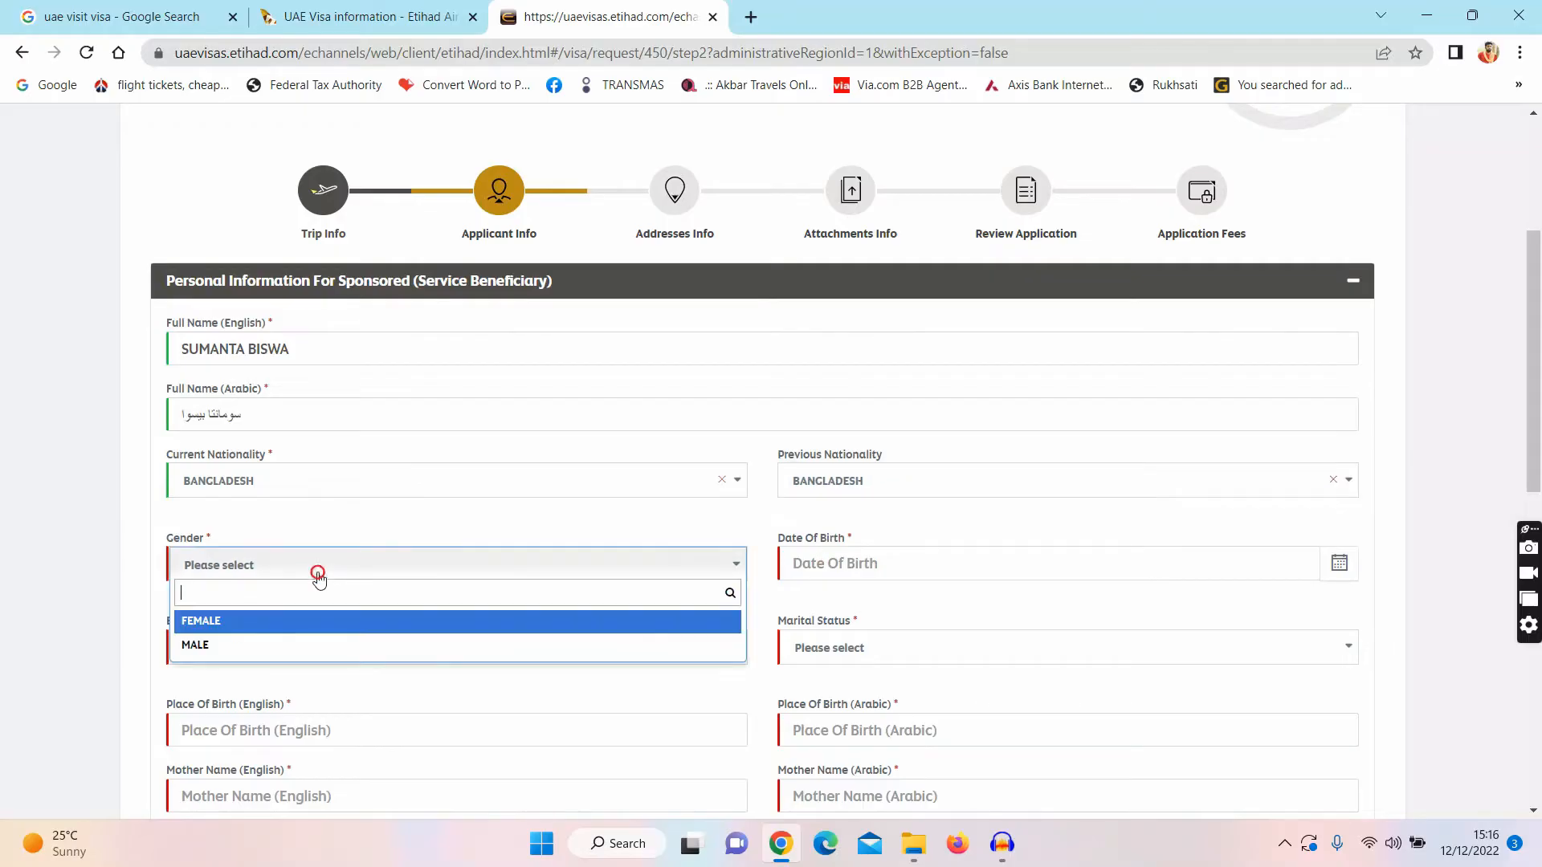
{"action": "left_click", "coordinate": [239, 648]}
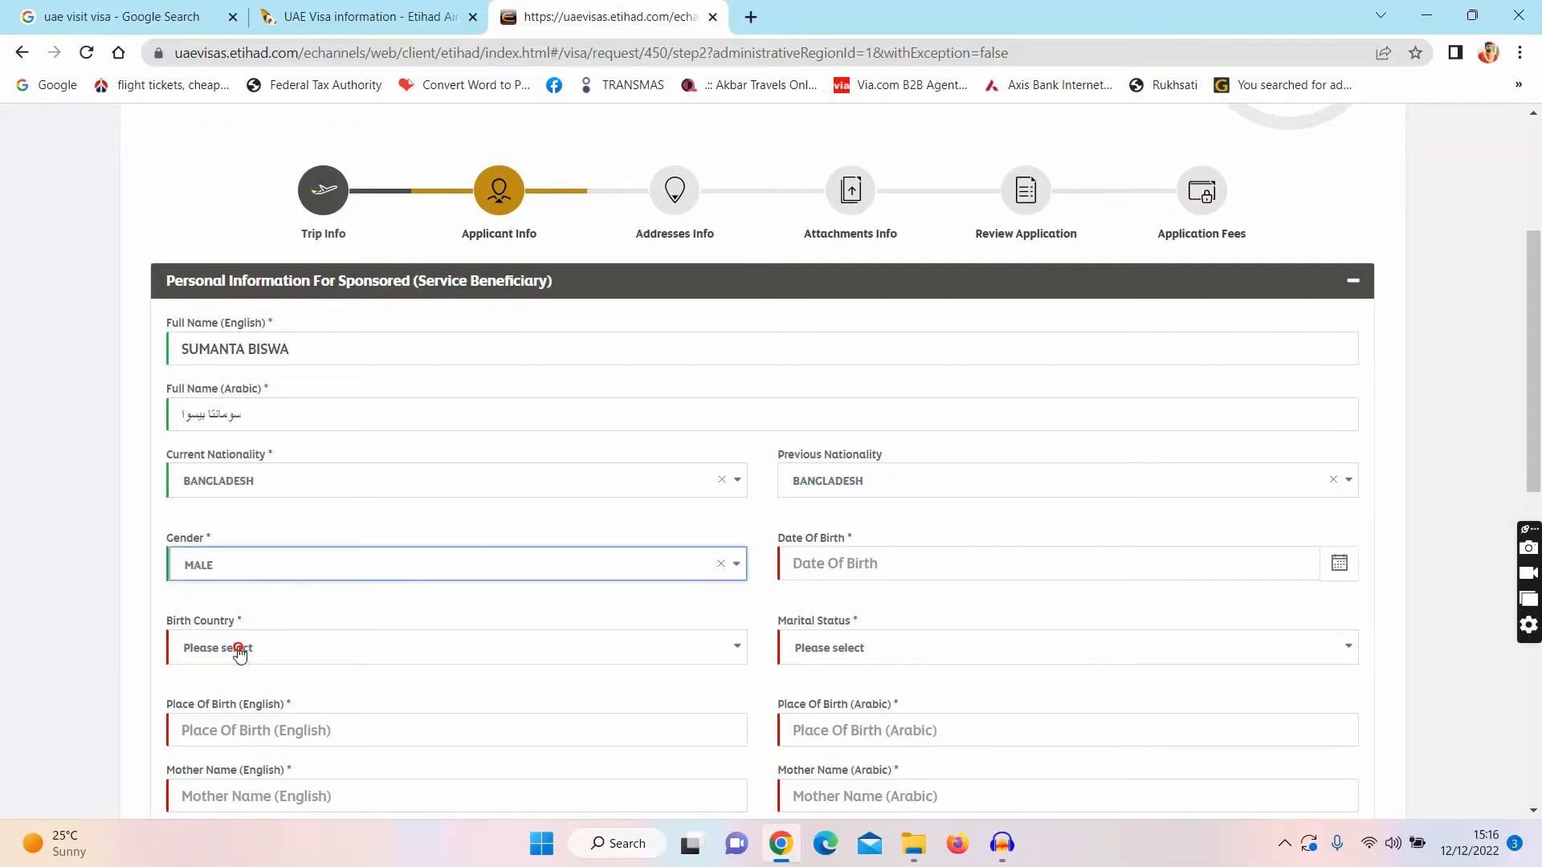
Step: Set birth date 01/01/2000, birth country Bangladesh and marital status Married
{"action": "left_click", "coordinate": [820, 566]}
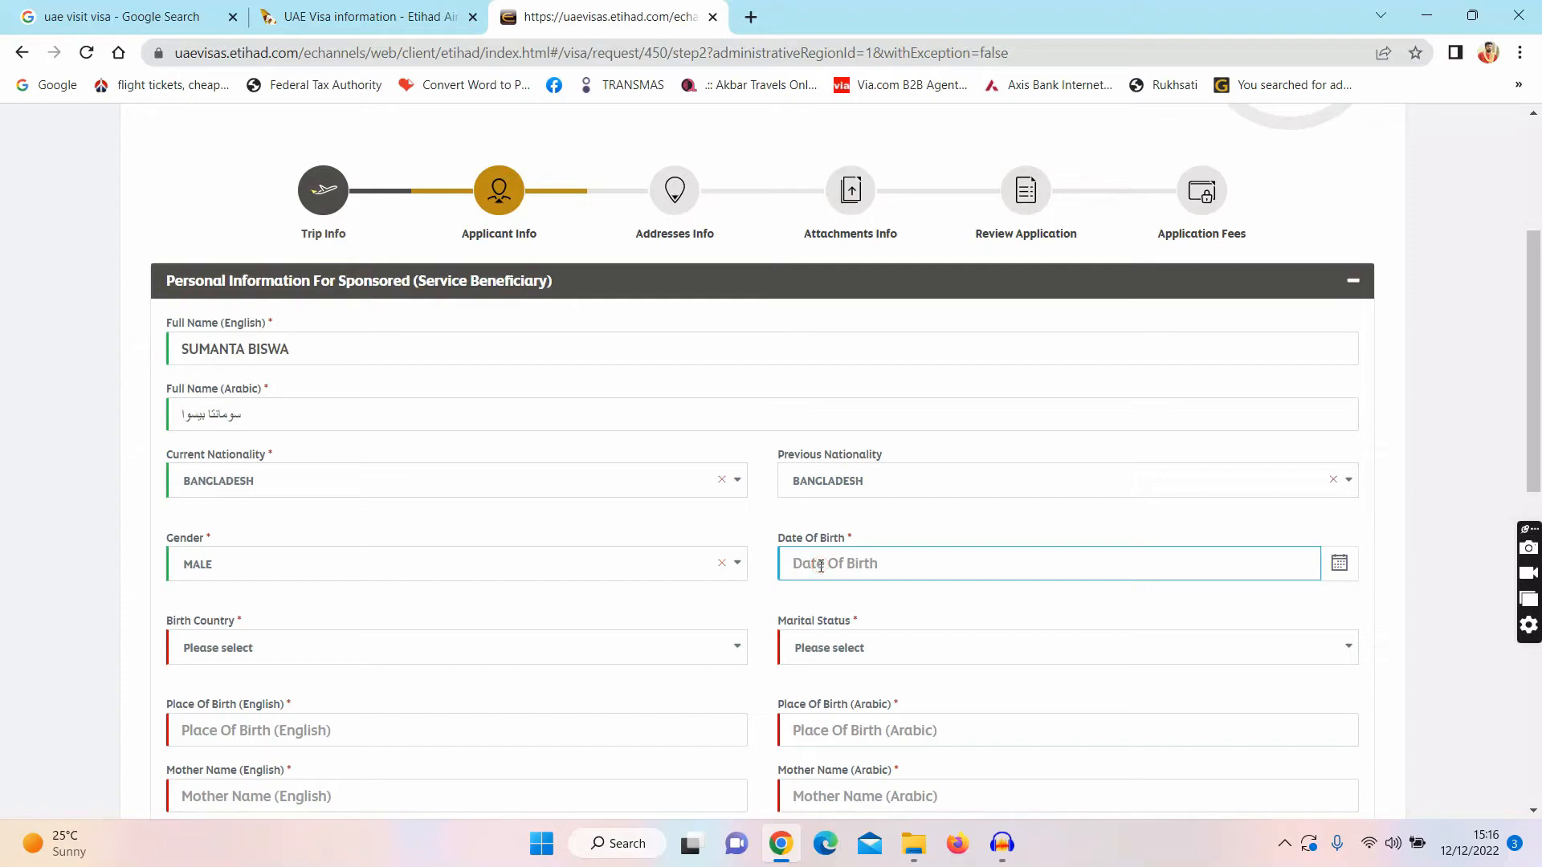
{"action": "type", "text": "01/01/2000"}
{"action": "left_click", "coordinate": [472, 660]}
{"action": "type", "text": "BAN"}
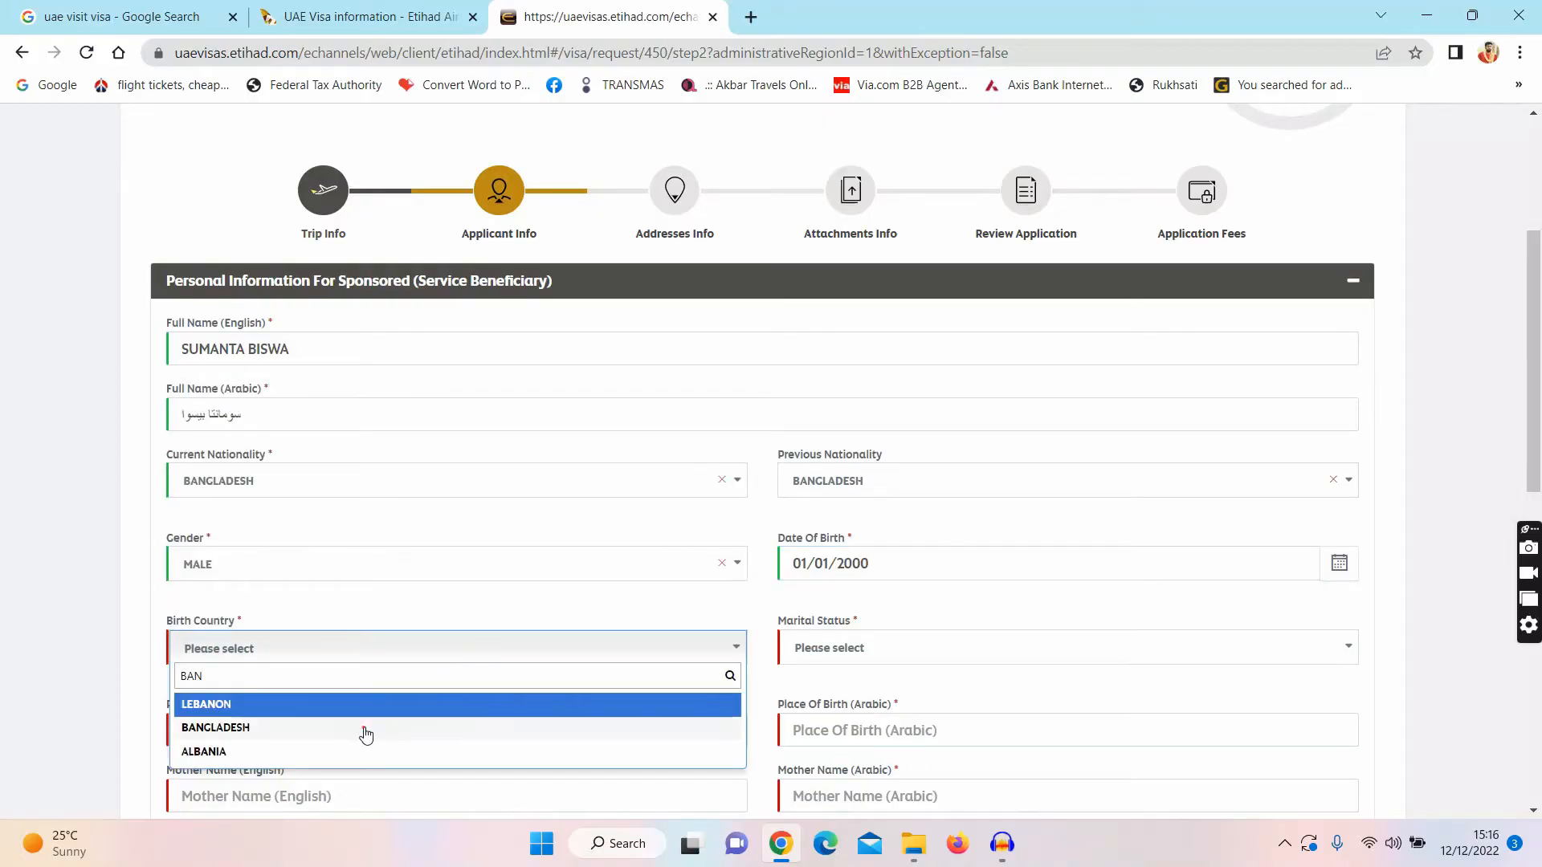
{"action": "left_click", "coordinate": [363, 729]}
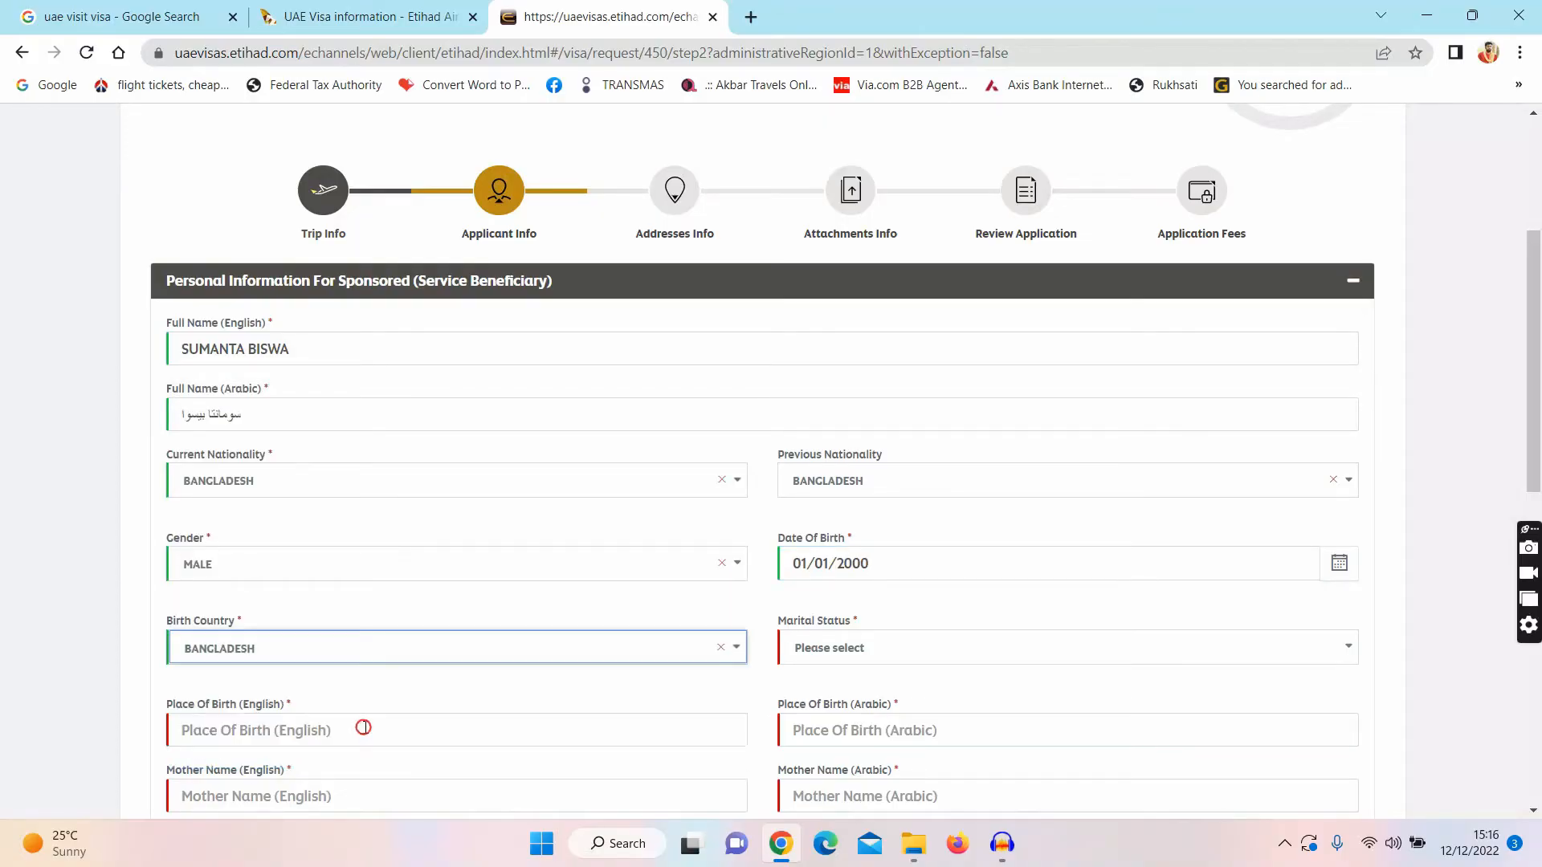
{"action": "left_click", "coordinate": [924, 646]}
{"action": "left_click", "coordinate": [849, 730]}
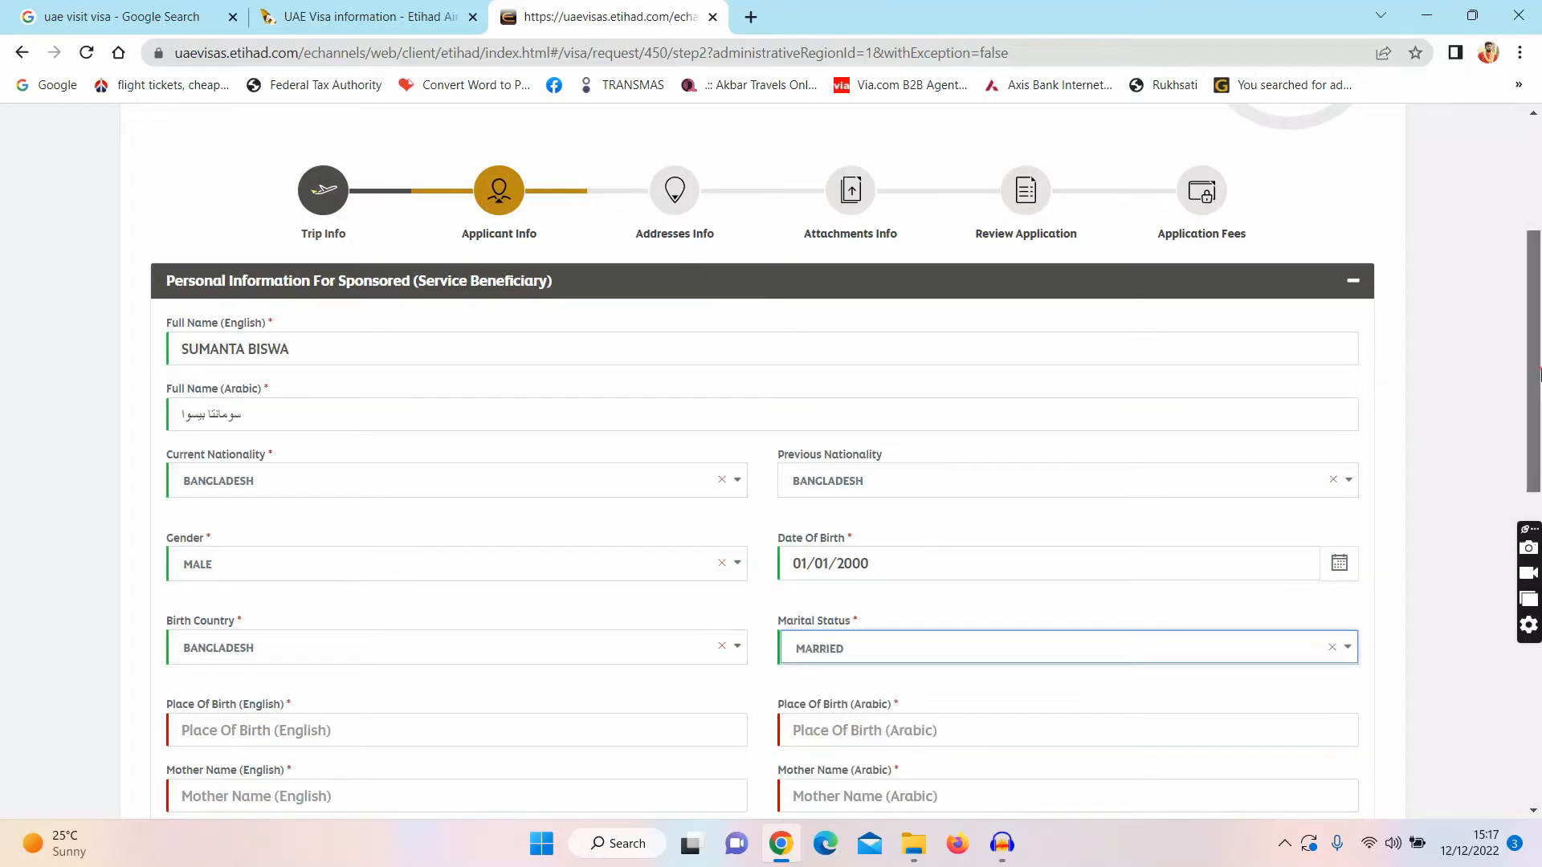
Step: Enter place of birth DHAKA and the mother's name, letting the Arabic fields fill in
{"action": "scroll", "coordinate": [958, 464], "scroll_direction": "down", "scroll_amount": 4}
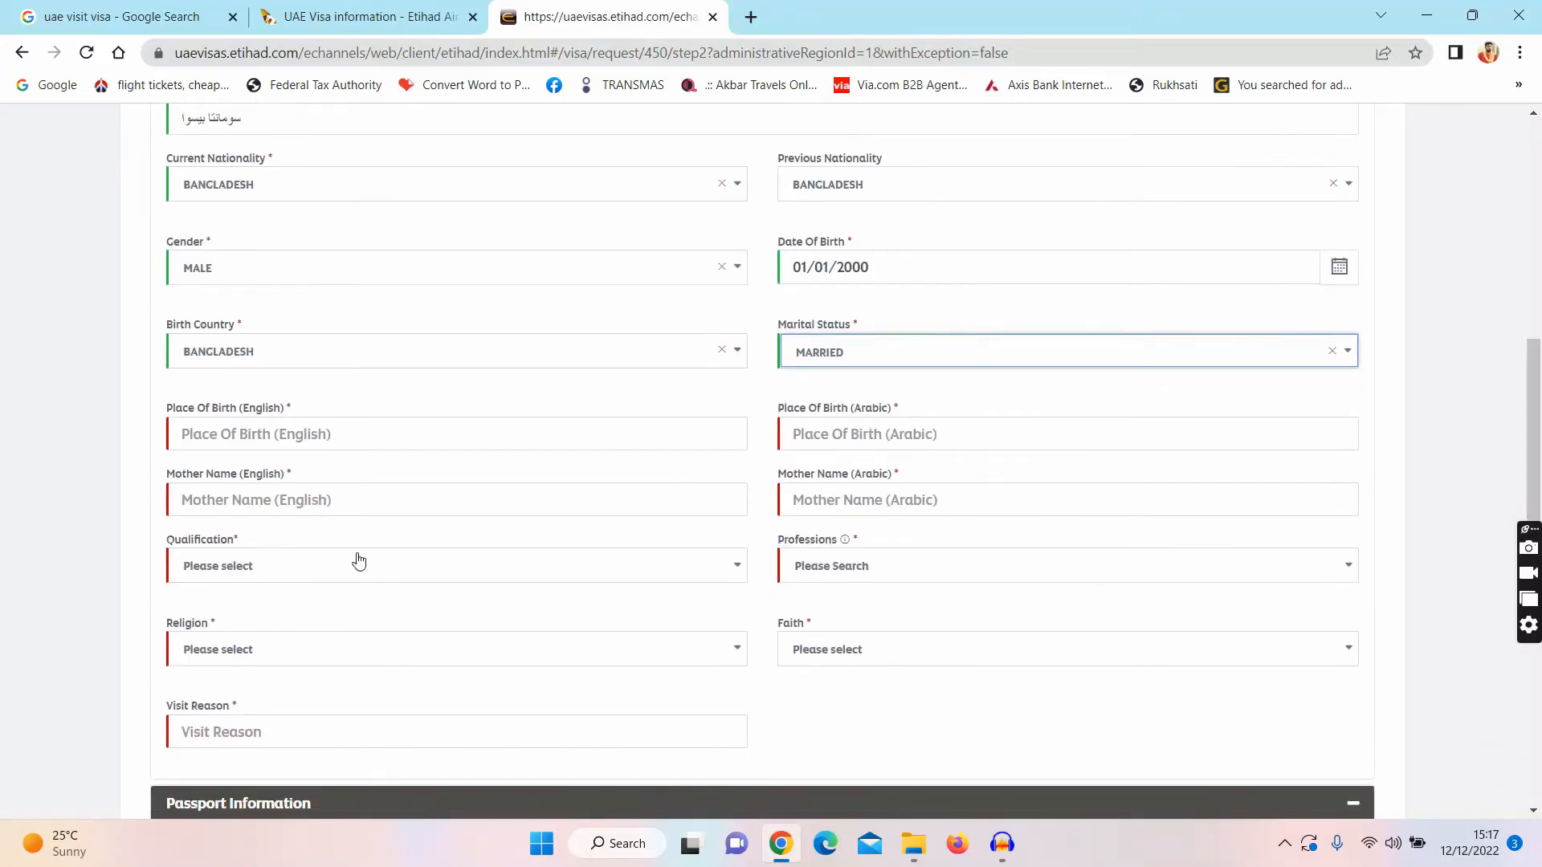
{"action": "left_click", "coordinate": [318, 435]}
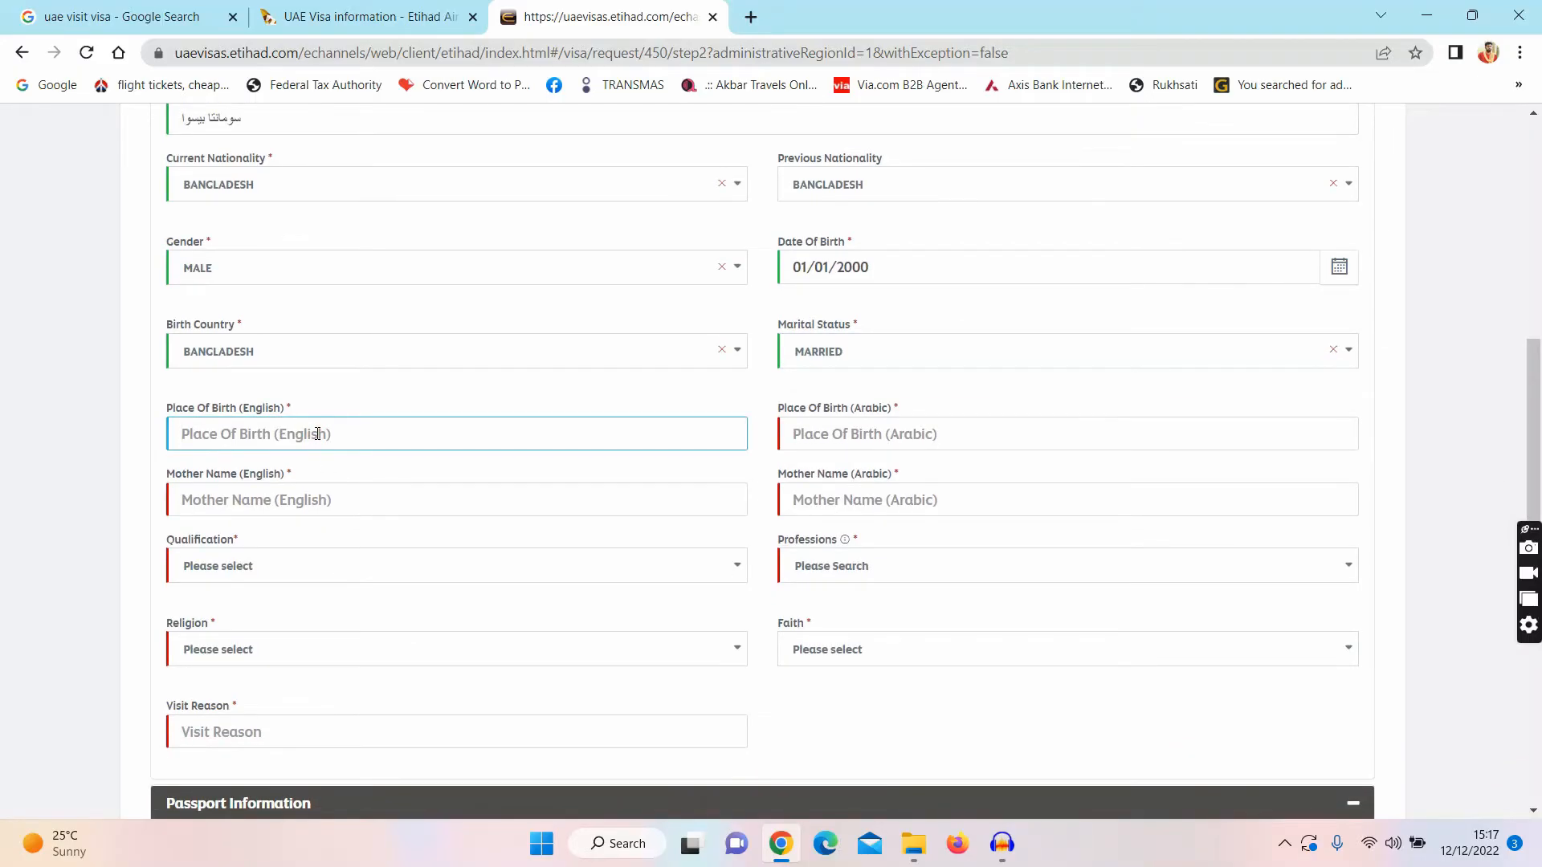
{"action": "type", "text": "DHAKA"}
{"action": "key", "text": "Tab"}
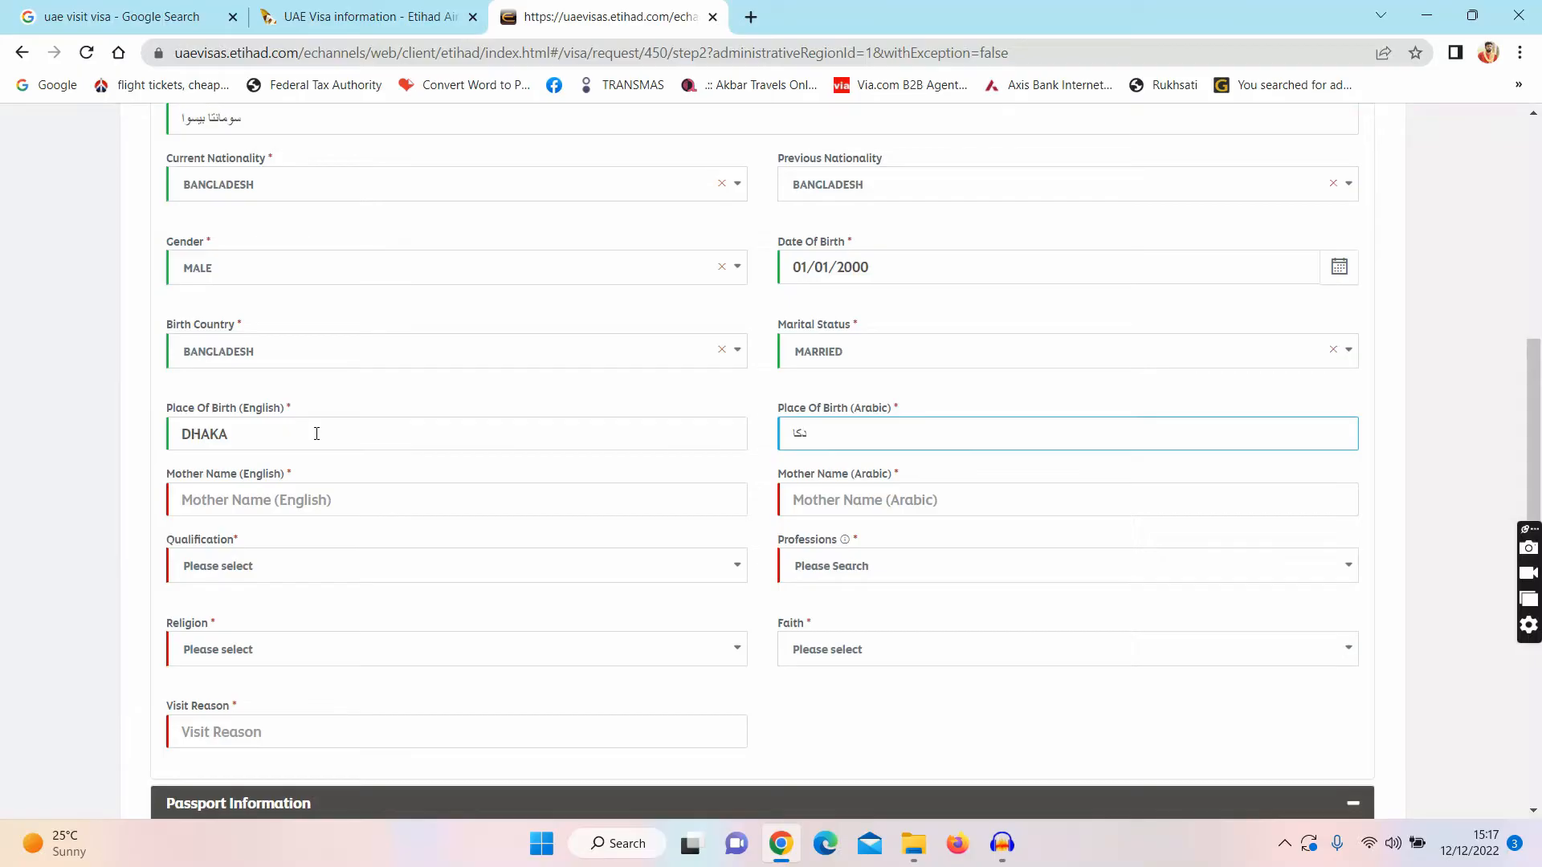
{"action": "key", "text": "Tab"}
{"action": "type", "text": "A"}
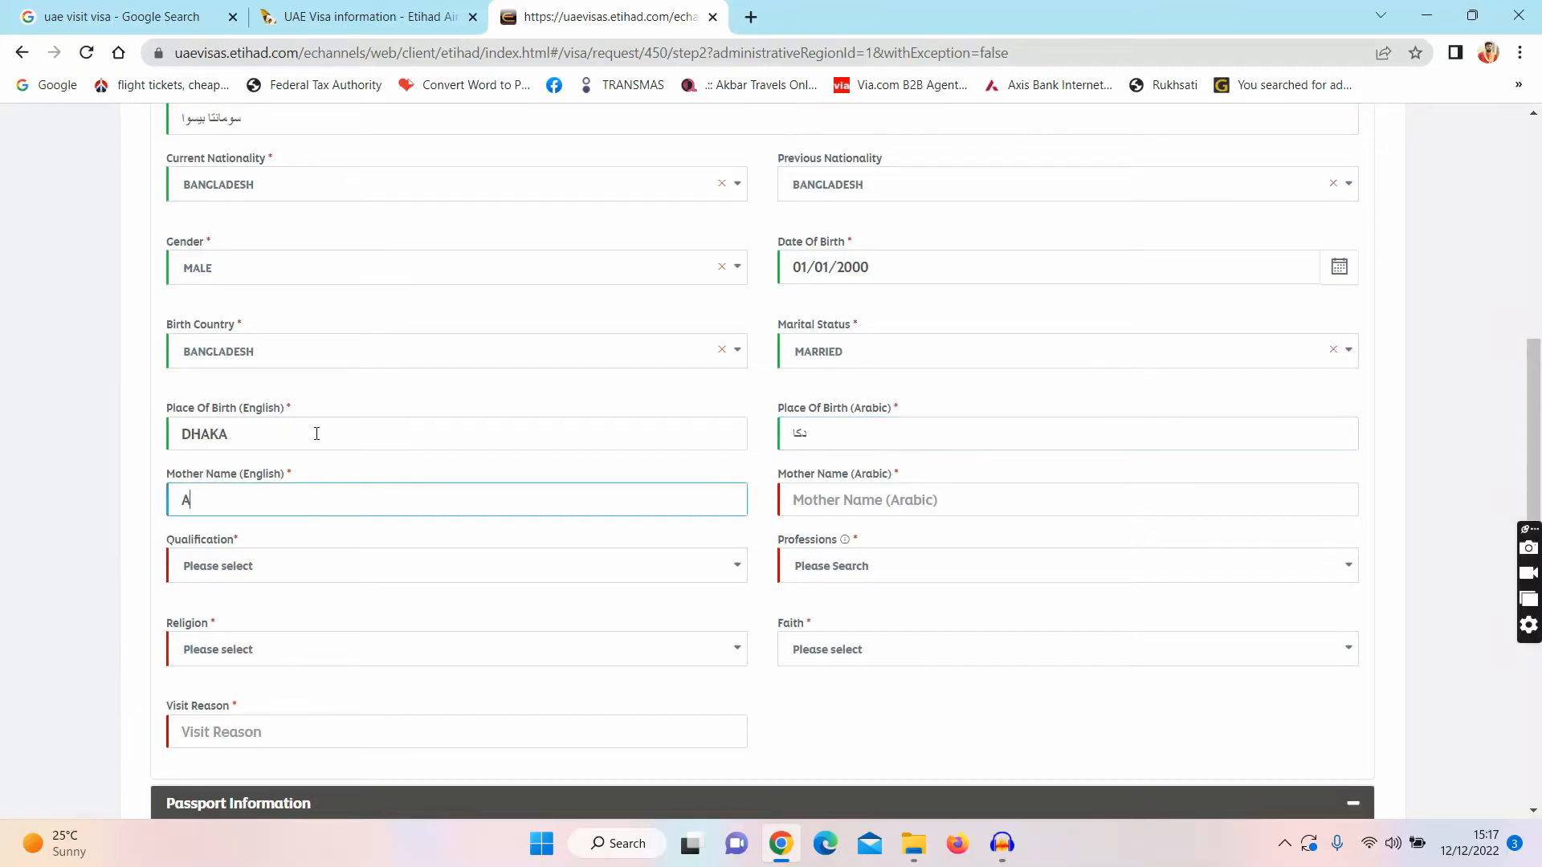
{"action": "type", "text": "BC"}
{"action": "key", "text": "Tab"}
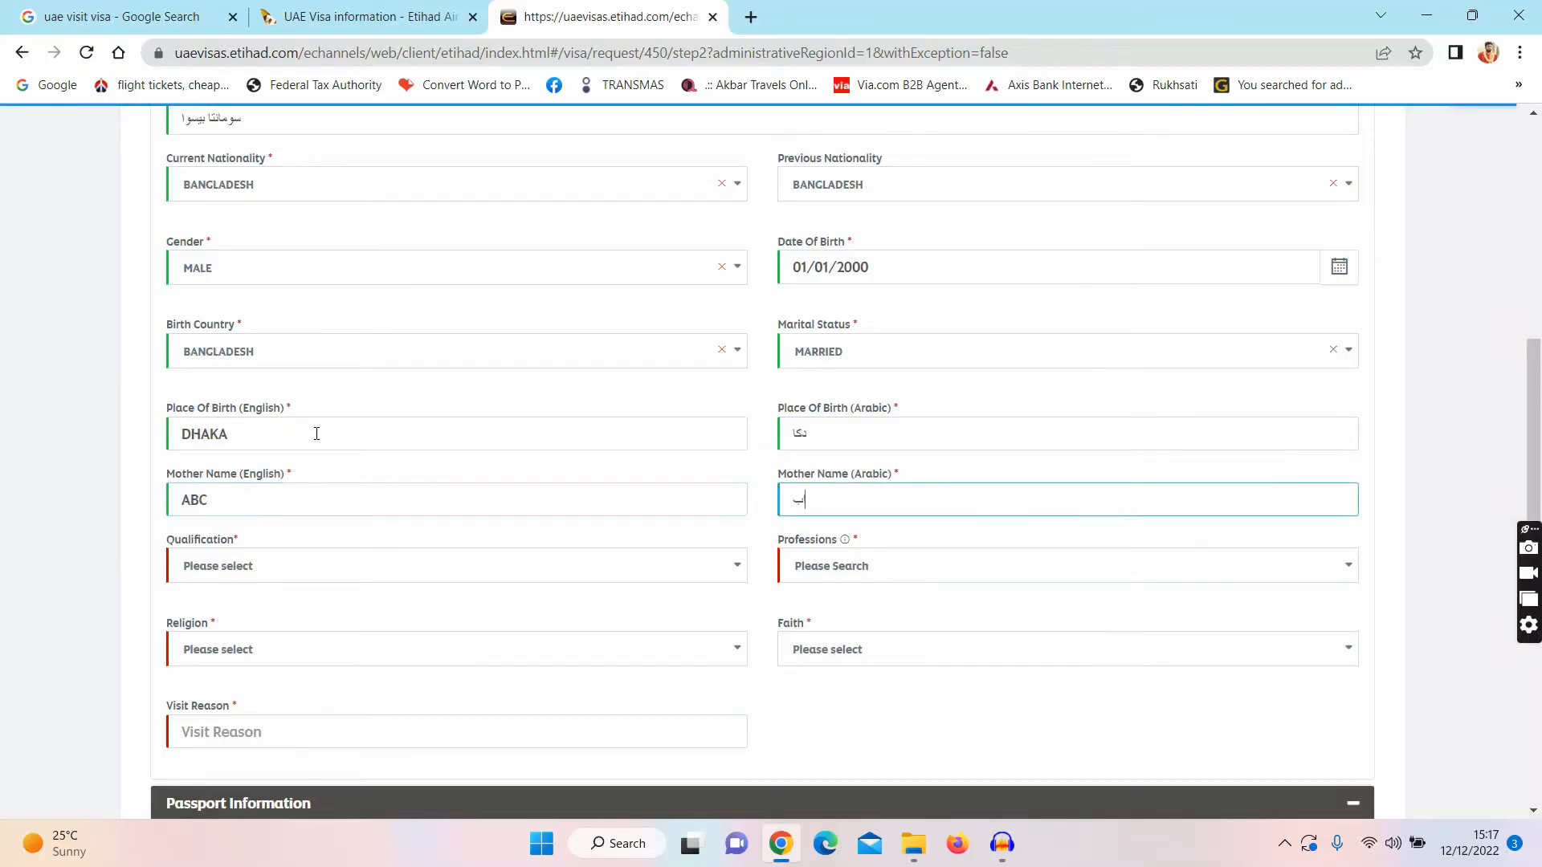
{"action": "key", "text": "Tab"}
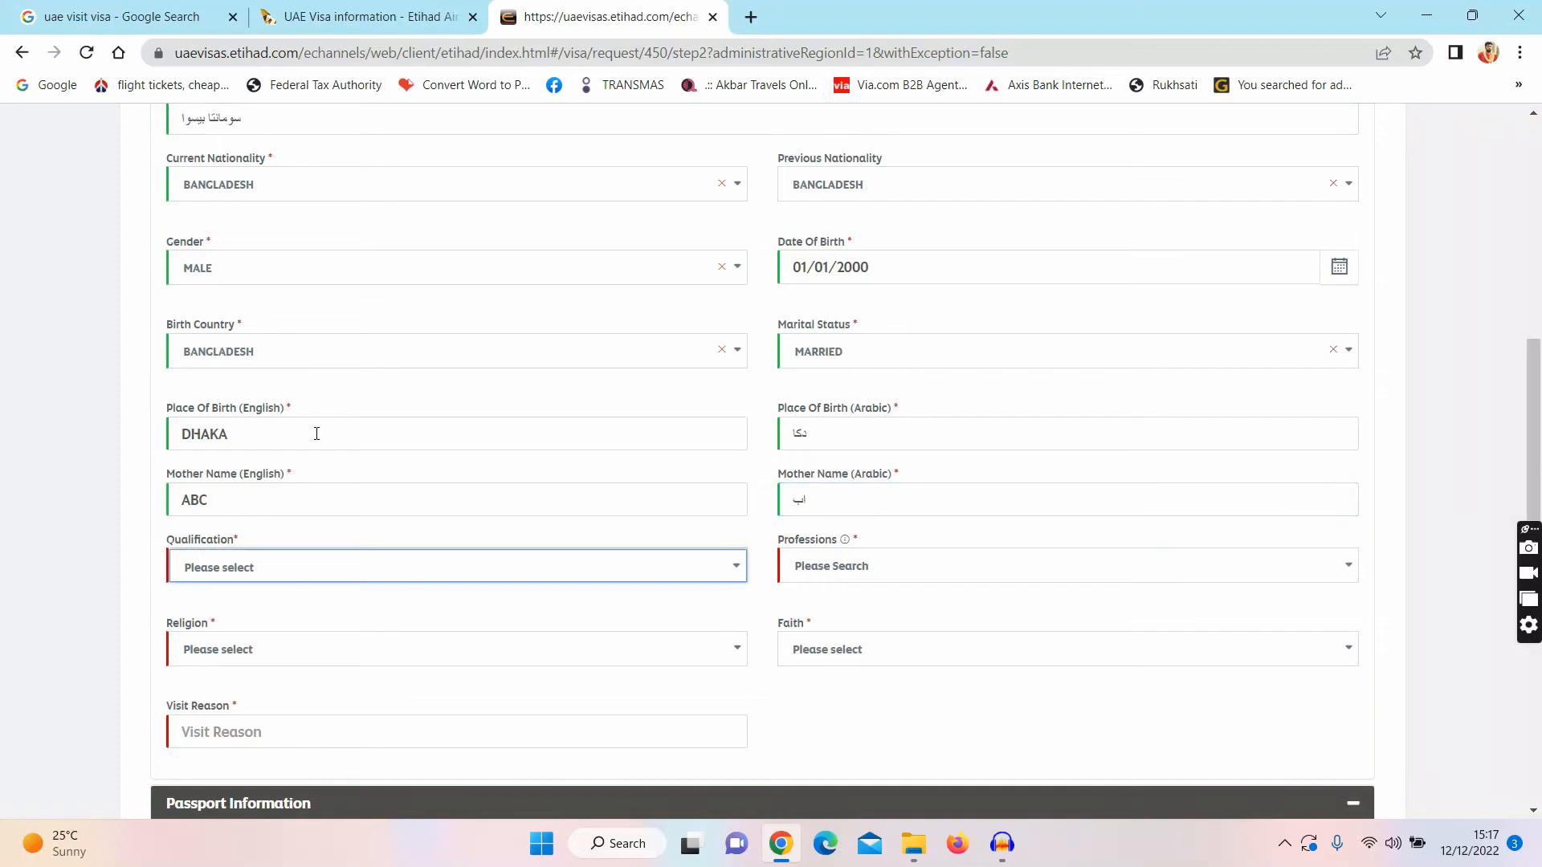
Step: Set qualification to HIGH DIPLOMA and profession to NOT EMPLOYED
{"action": "left_click", "coordinate": [217, 576]}
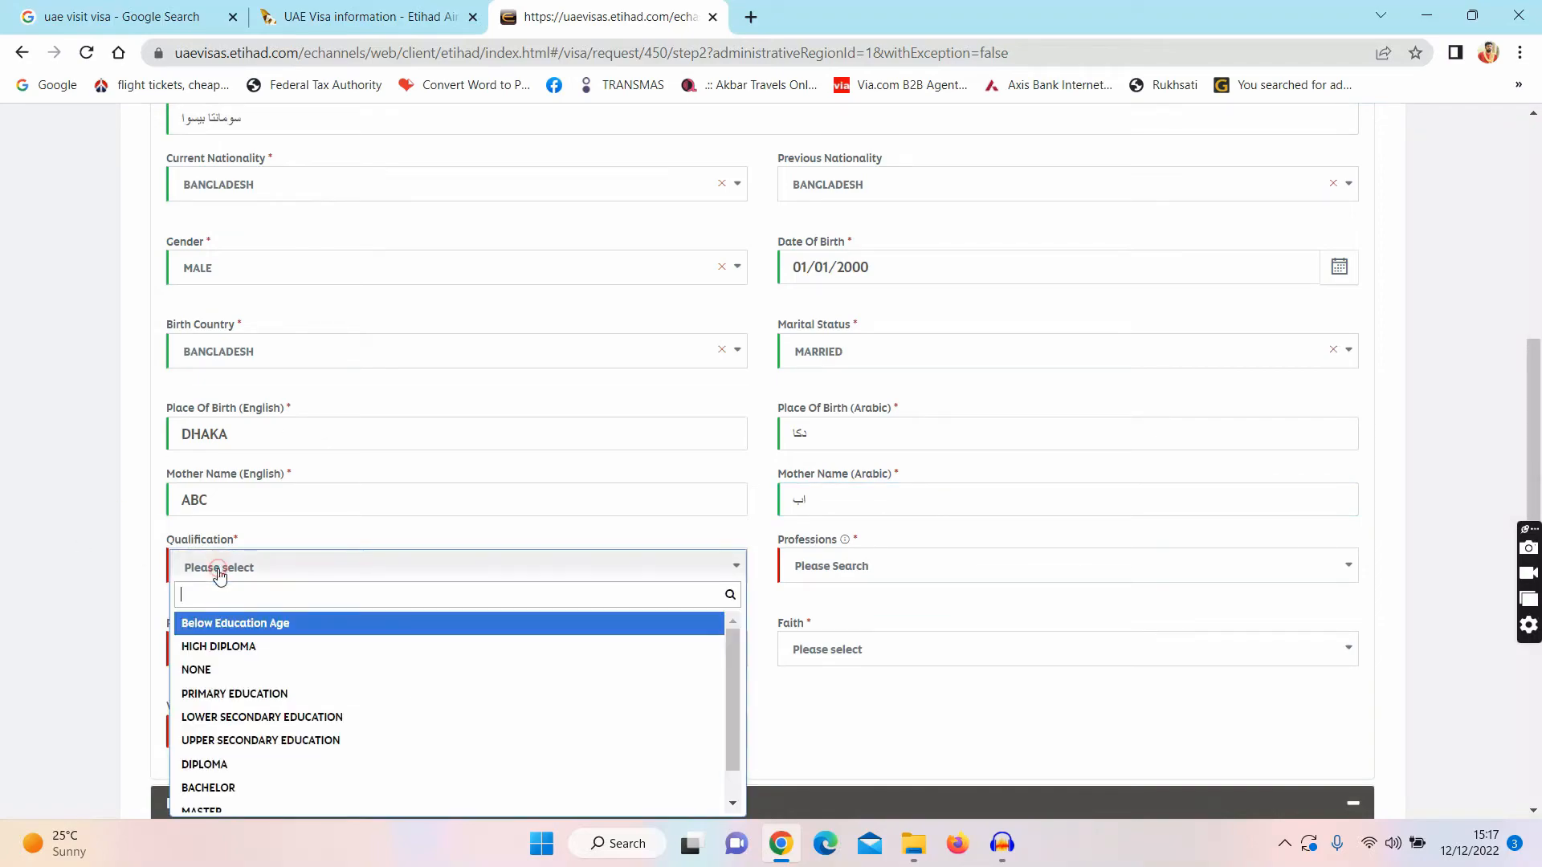
{"action": "left_click", "coordinate": [236, 658]}
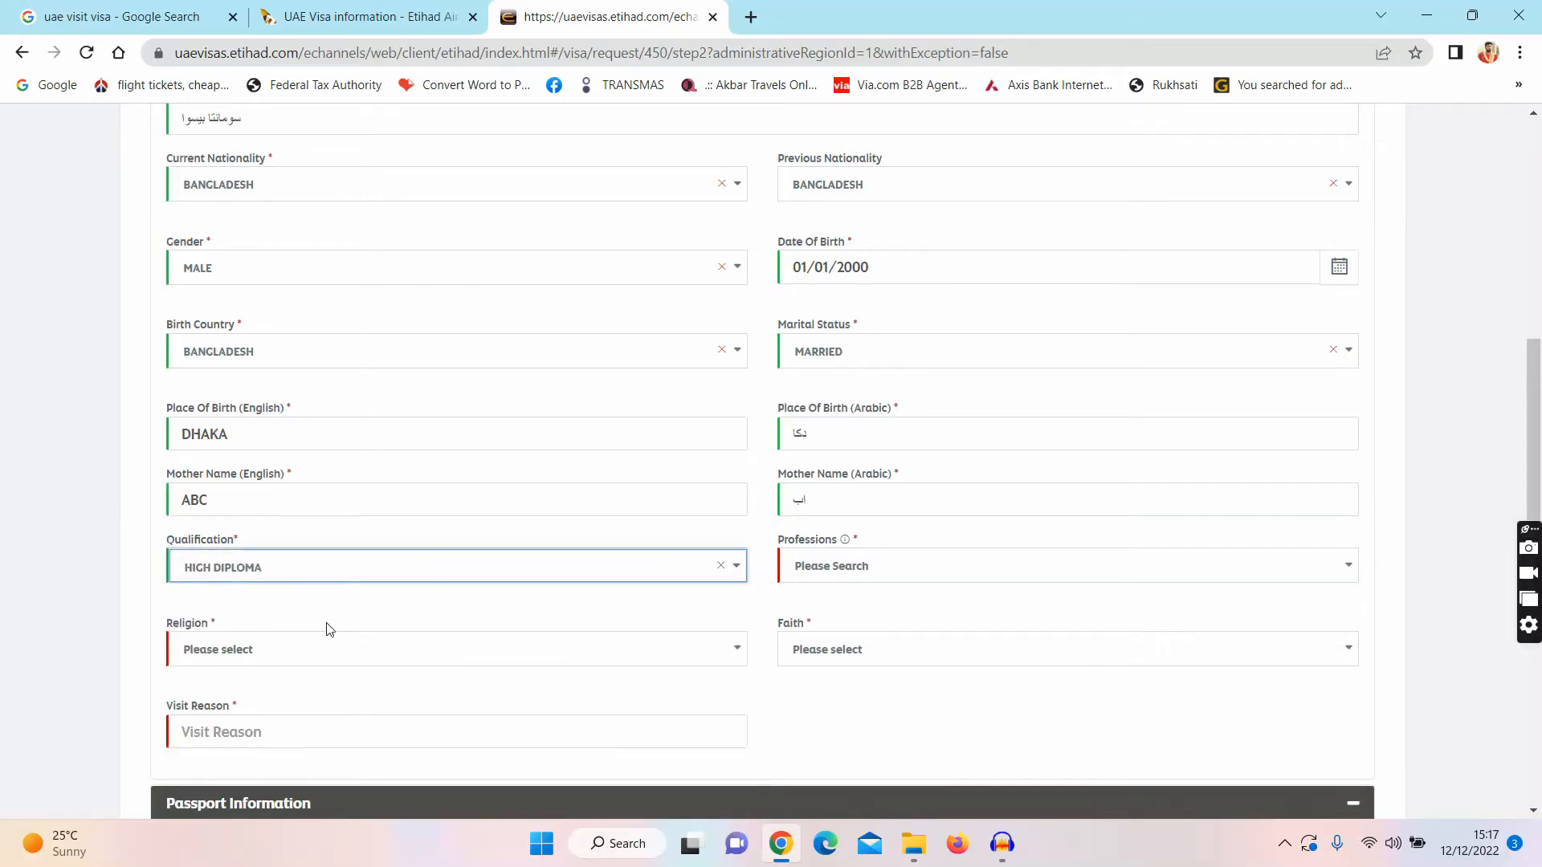
{"action": "left_click", "coordinate": [826, 571]}
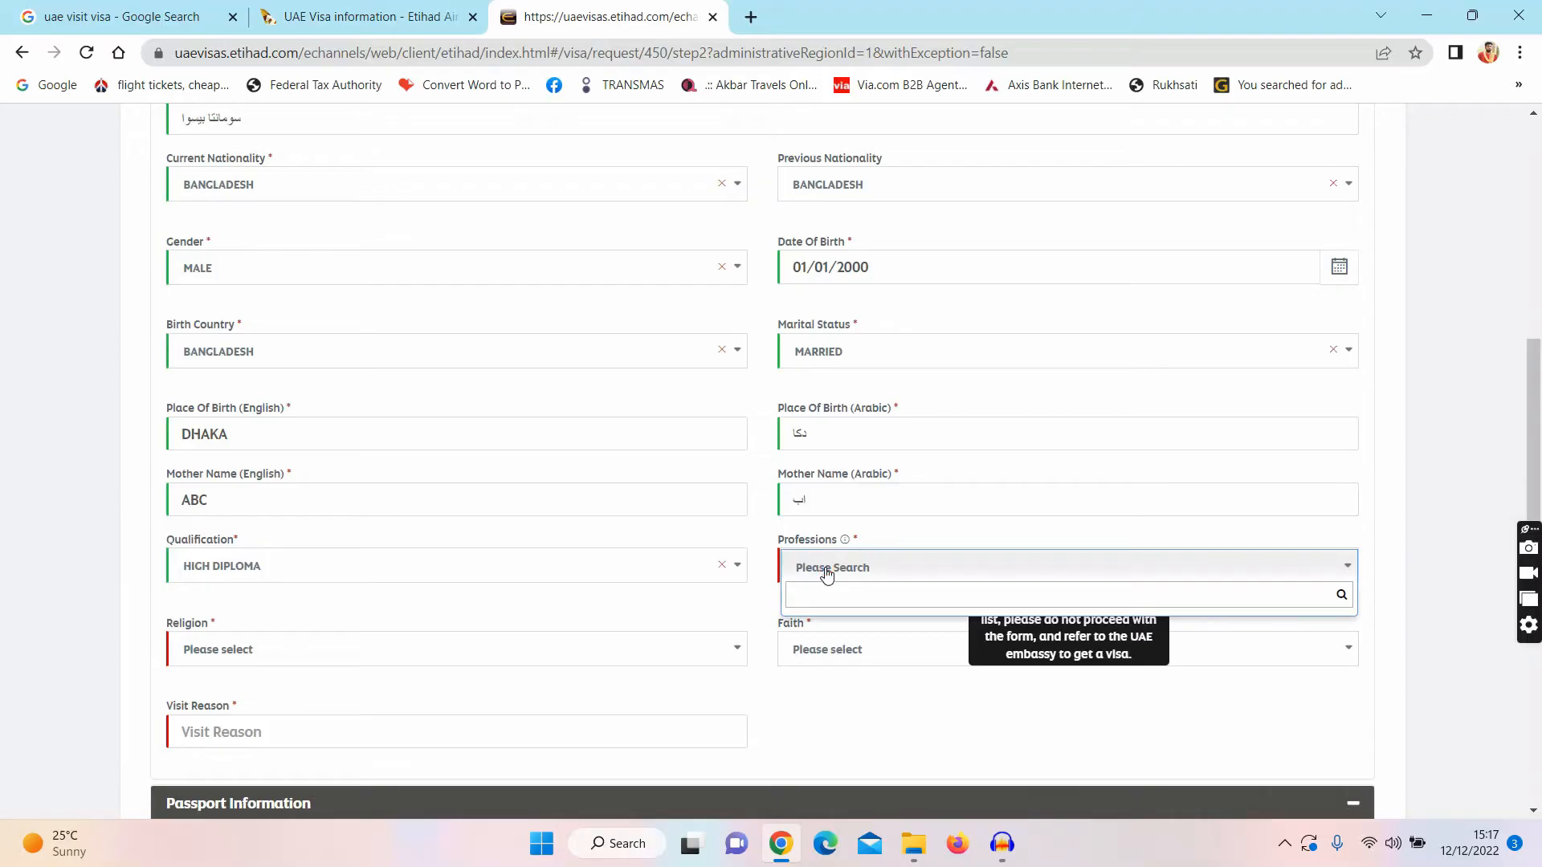
{"action": "type", "text": "NOT"}
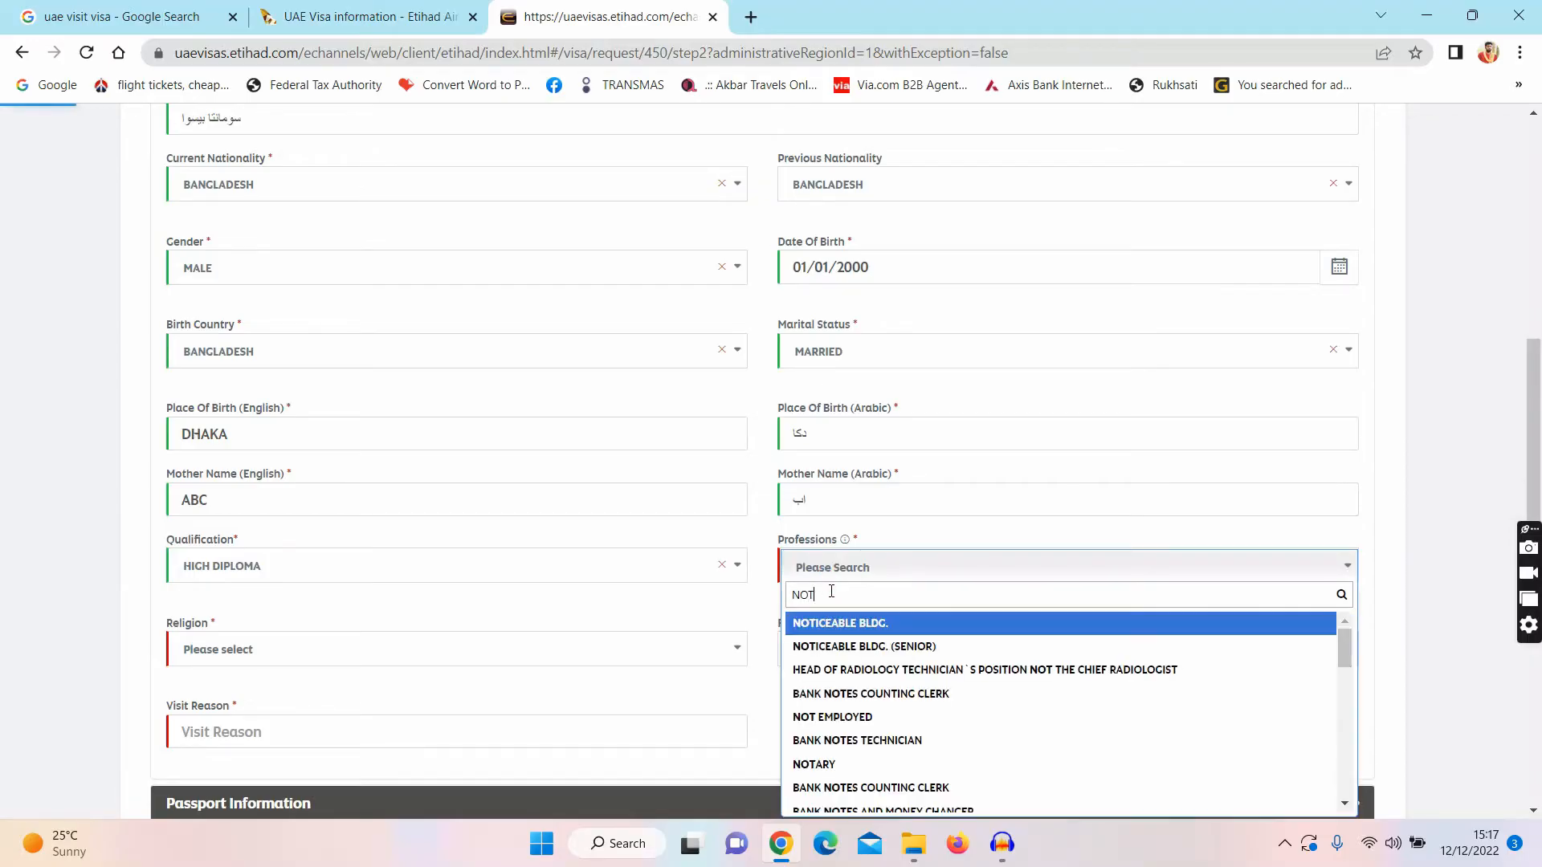
{"action": "left_click", "coordinate": [860, 717]}
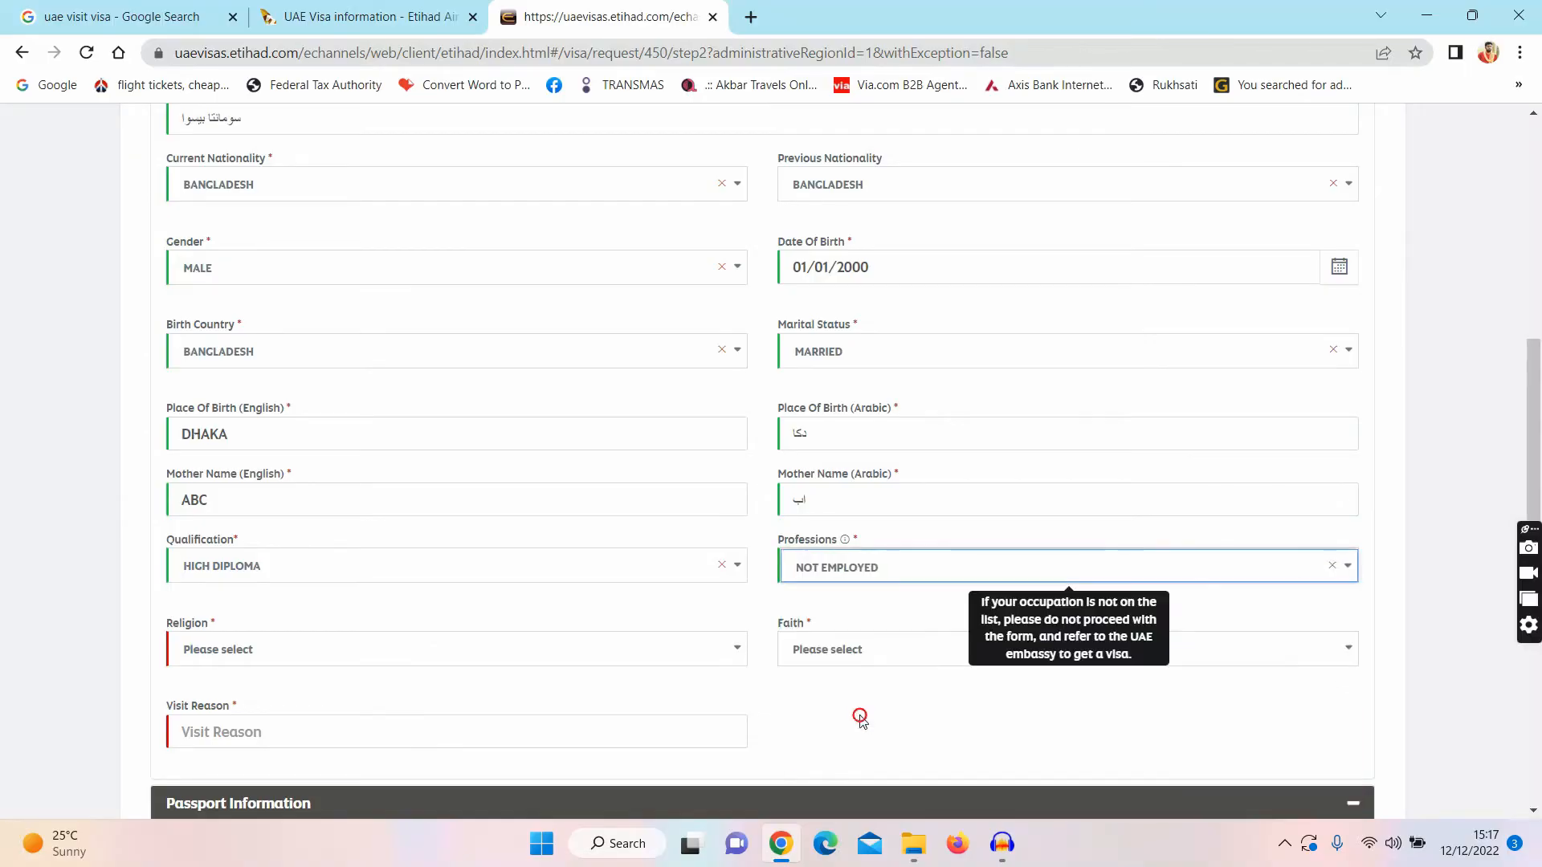
Step: Set religion HINDUISM, faith Hindu and visit reason 'VISIT'
{"action": "left_click", "coordinate": [320, 655]}
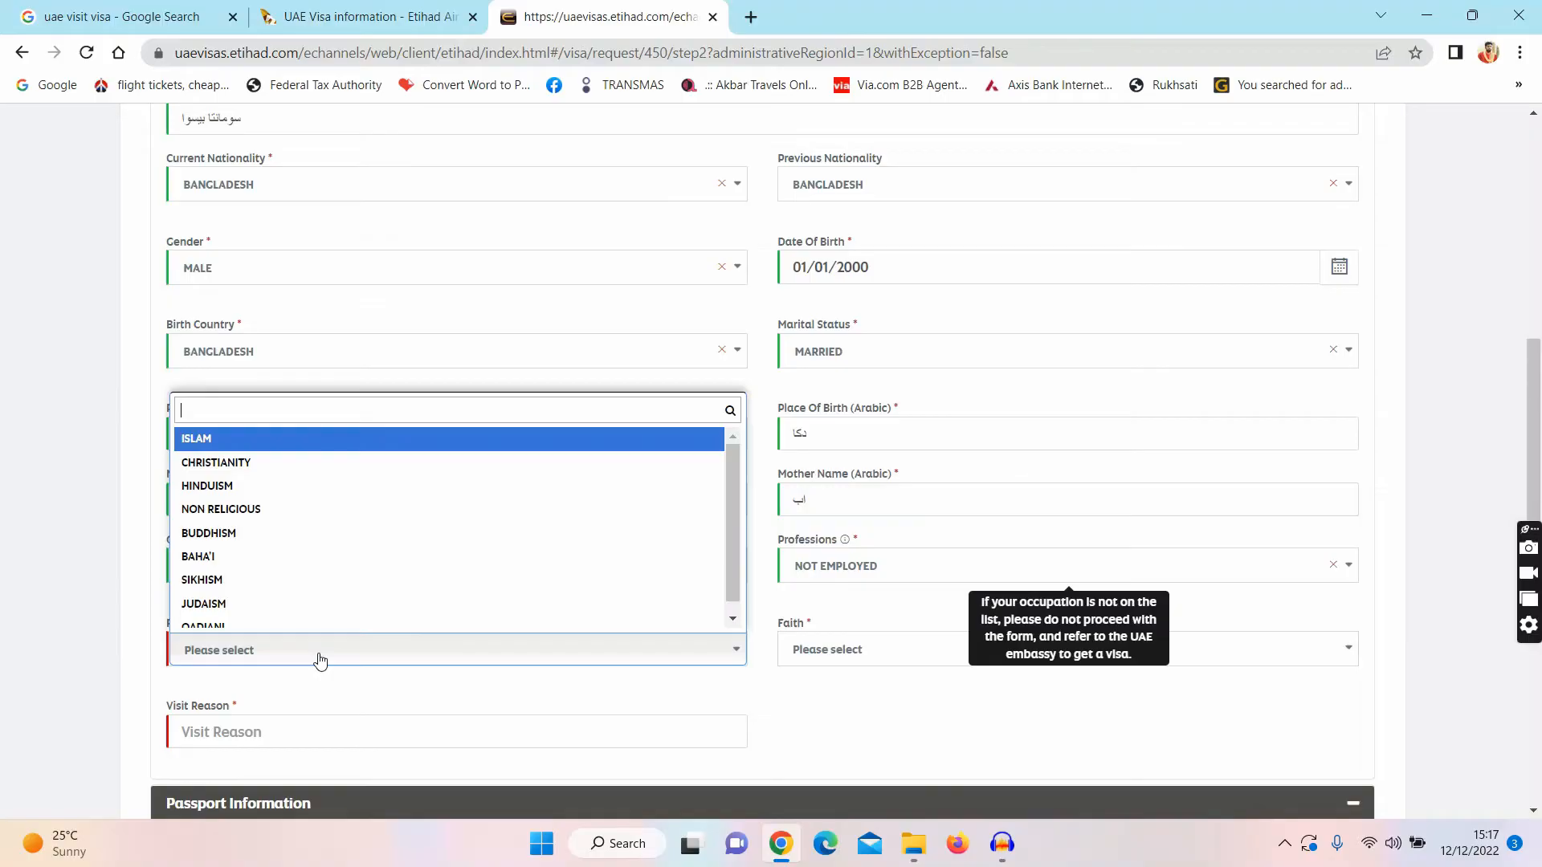
{"action": "left_click", "coordinate": [206, 486]}
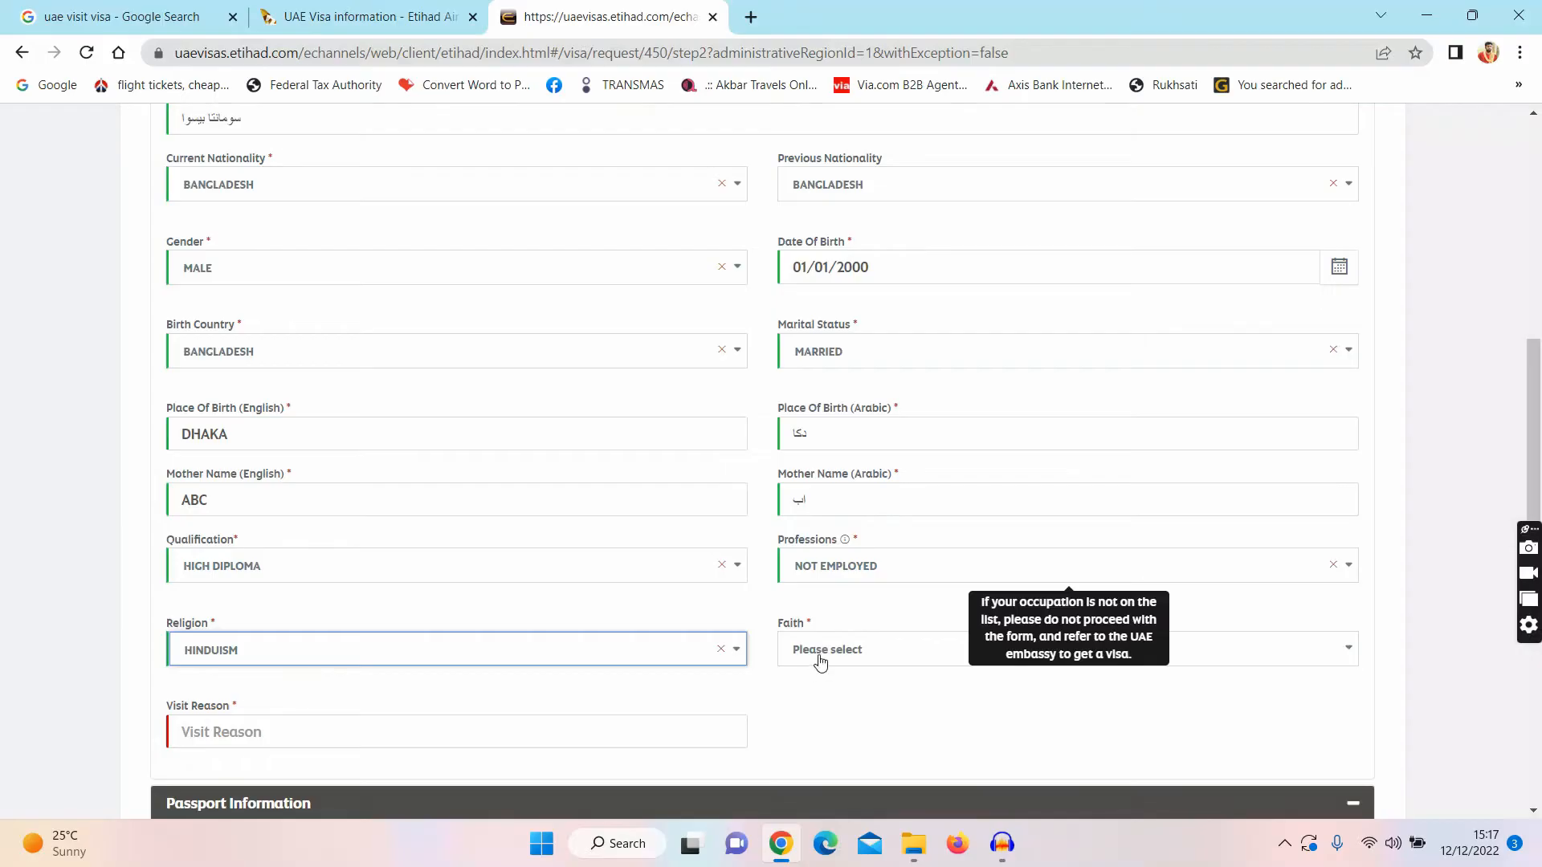
{"action": "left_click", "coordinate": [818, 657]}
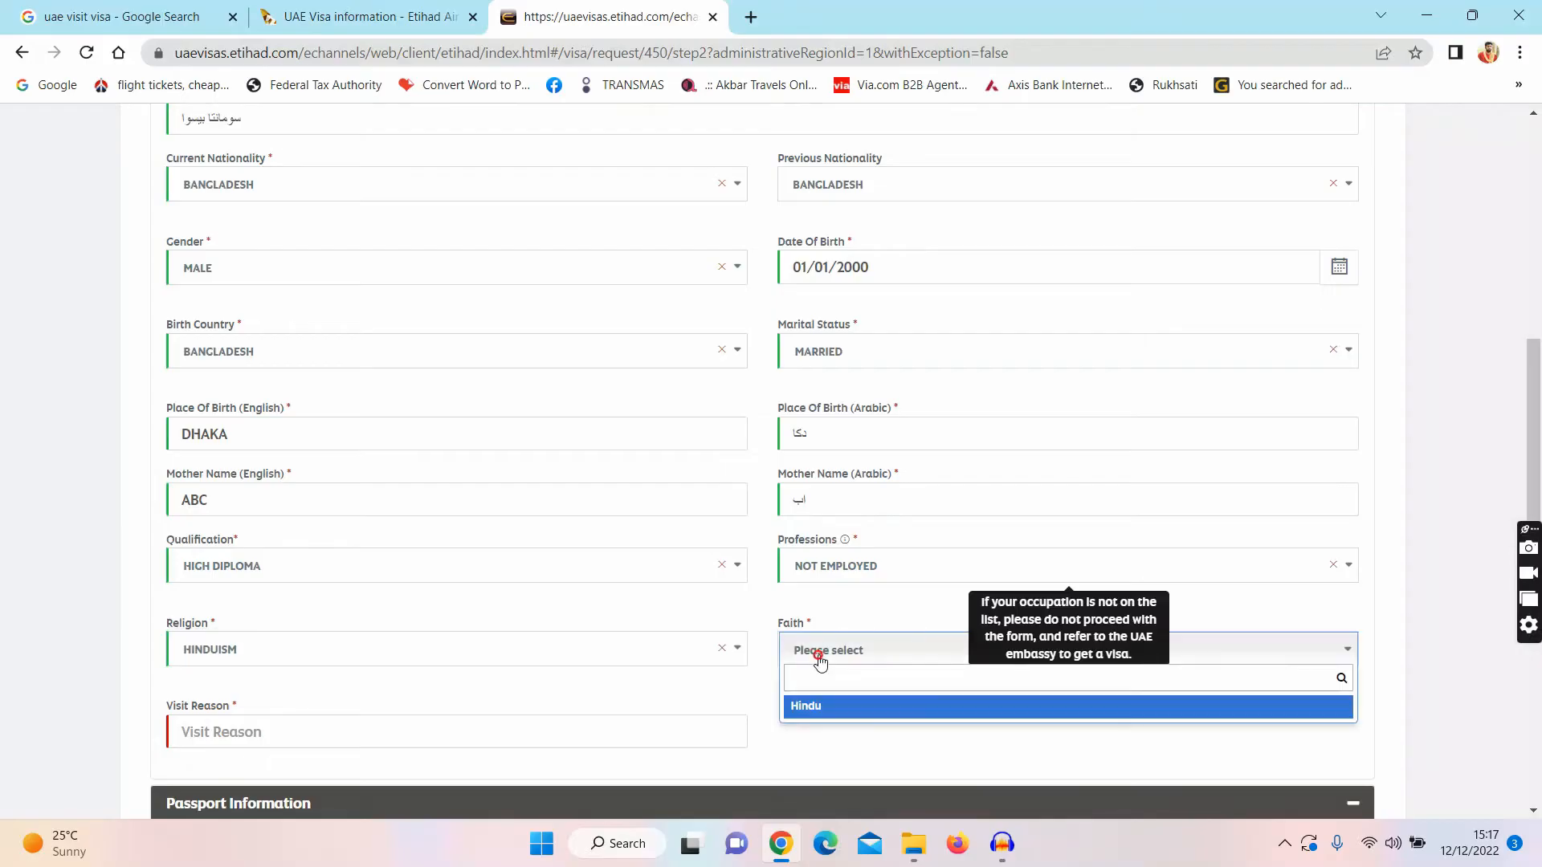
{"action": "left_click", "coordinate": [826, 707]}
{"action": "left_click", "coordinate": [243, 739]}
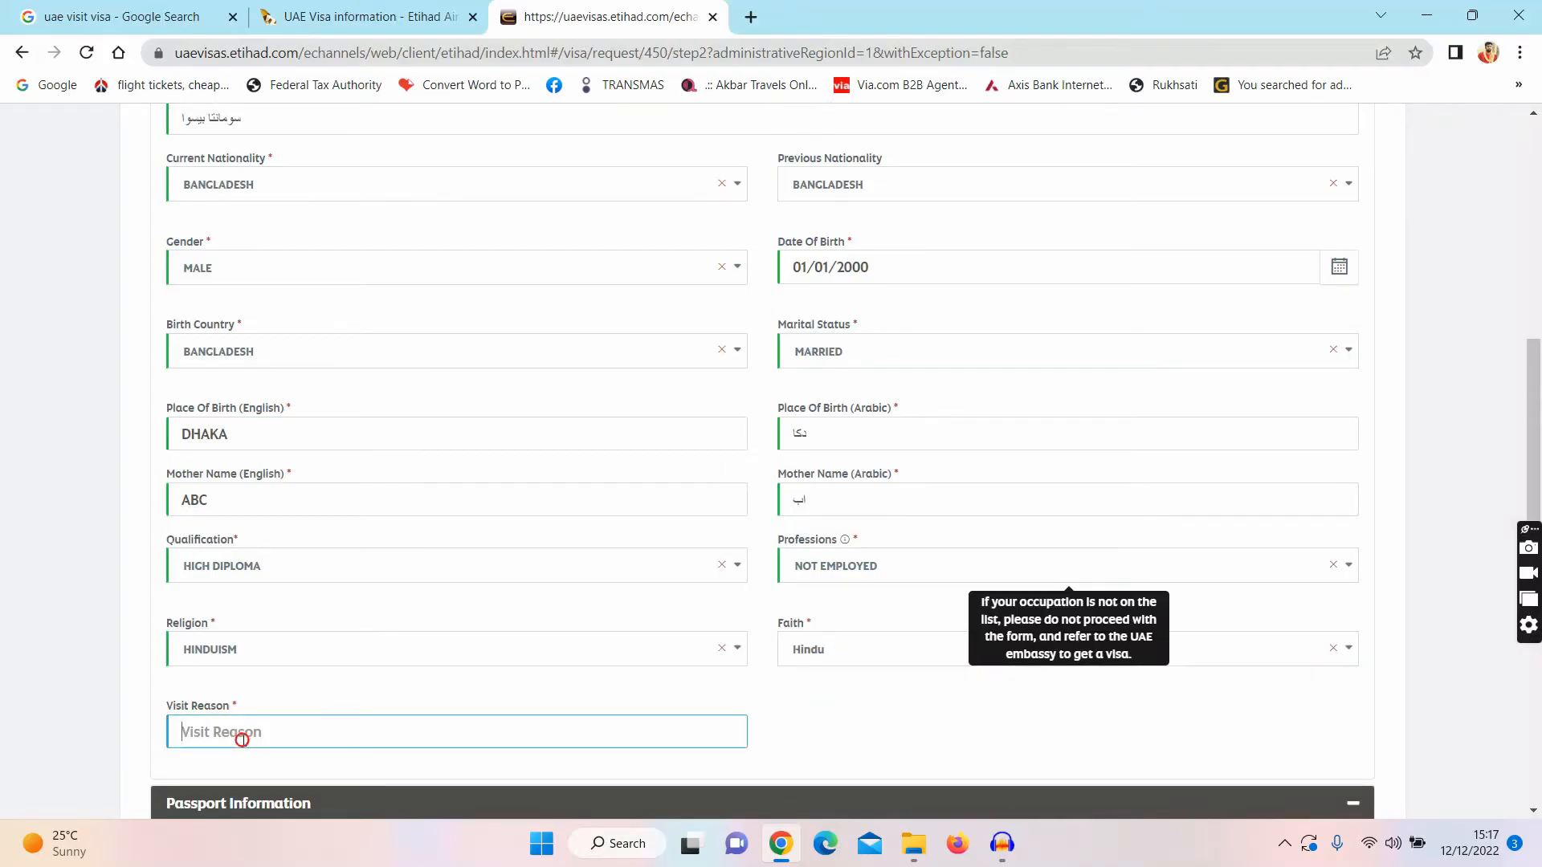
{"action": "type", "text": "VISIT"}
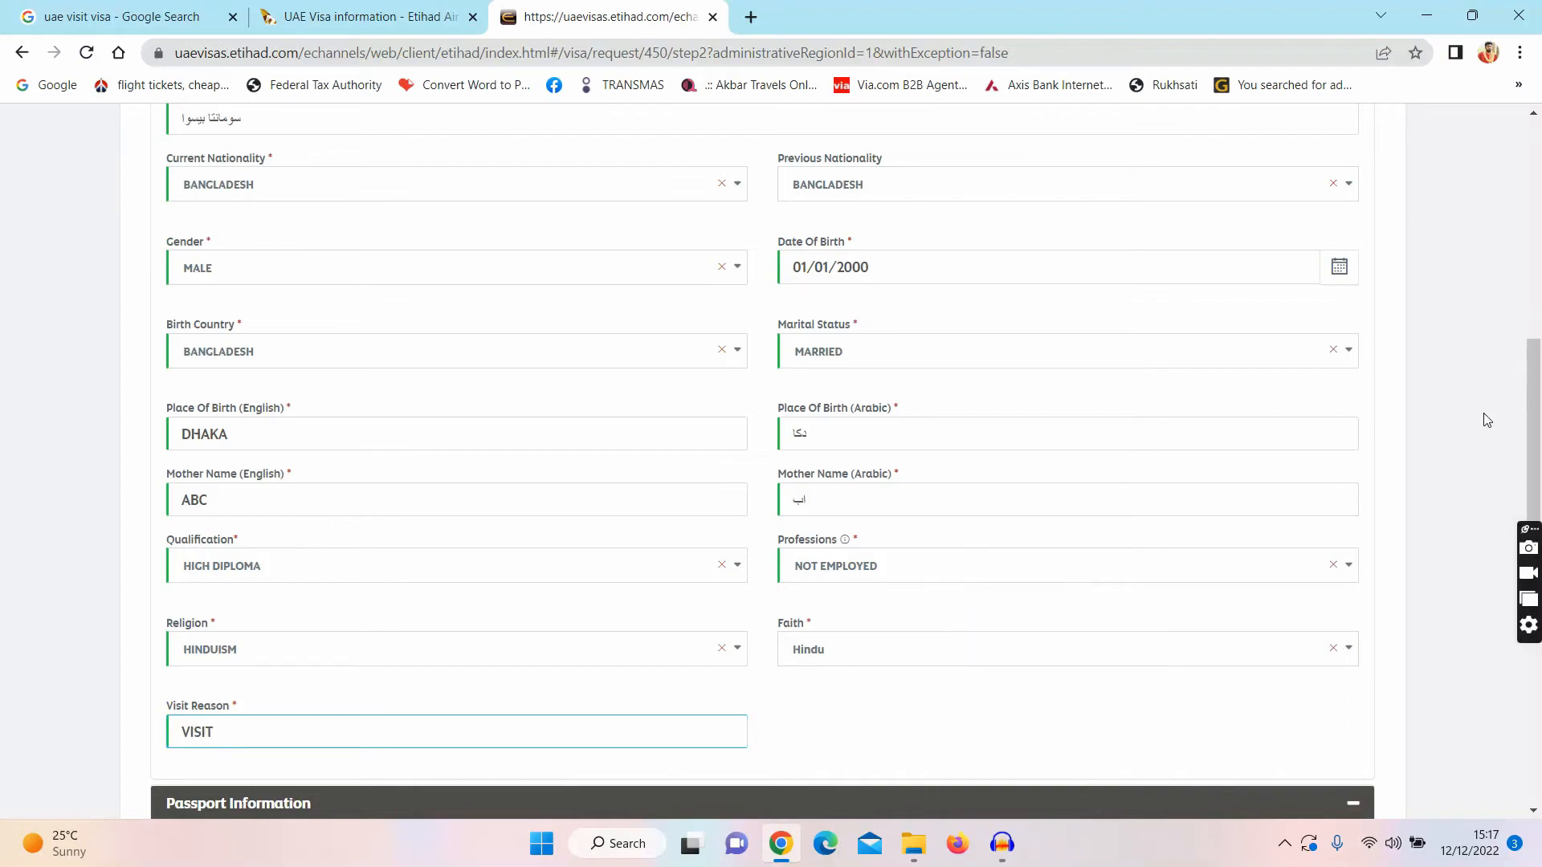
Step: Choose ORDINARY PASSPORT, enter the passport number, issue date 16/03/2015 and expiry 15/03/2025
{"action": "left_click_drag", "start_coordinate": [1536, 404], "coordinate": [1537, 531]}
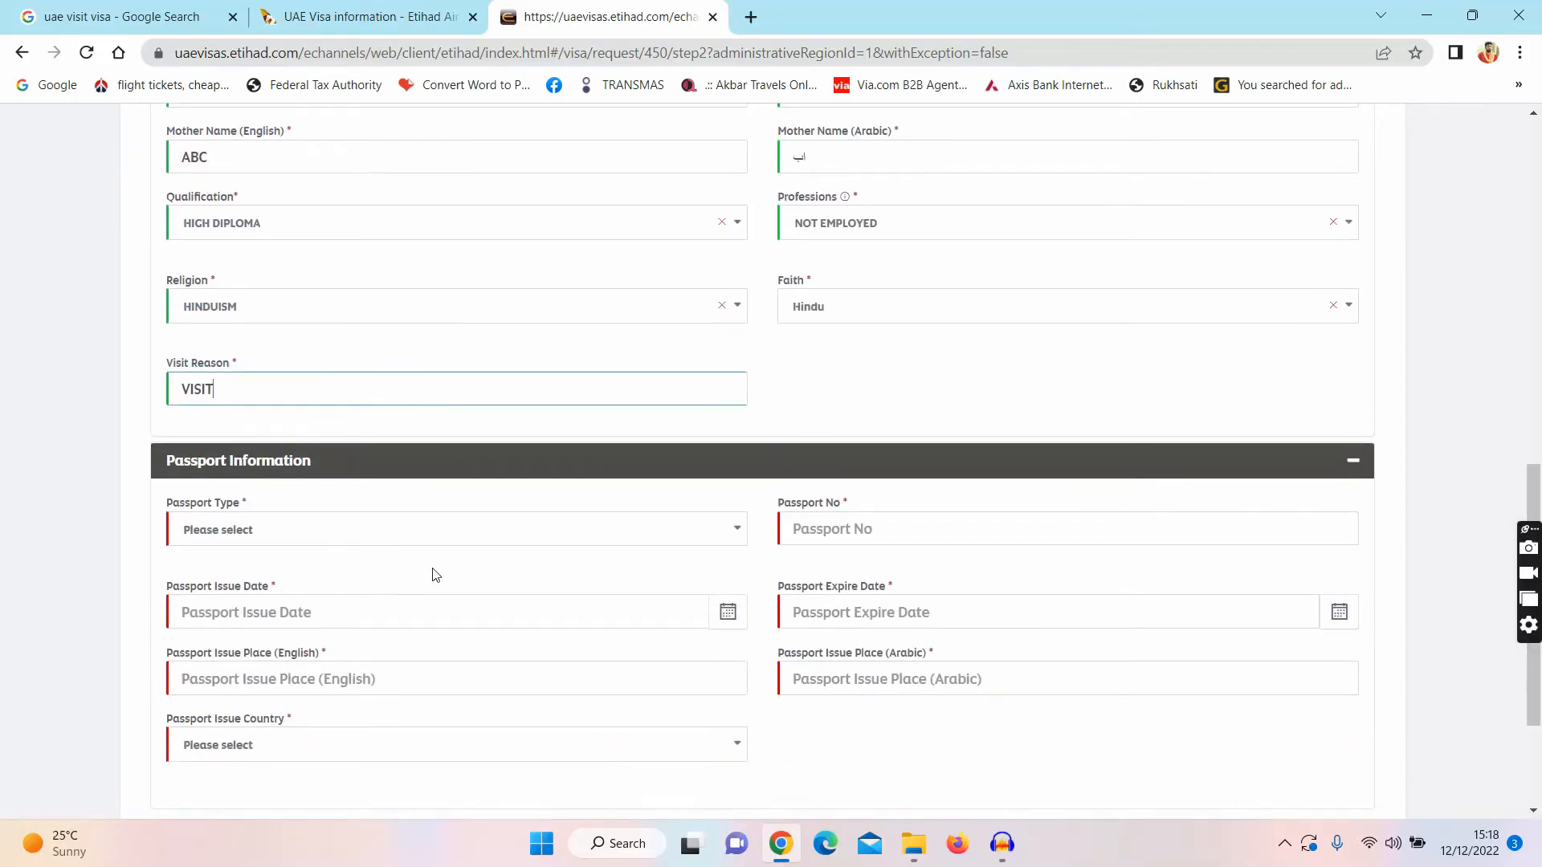
{"action": "left_click", "coordinate": [391, 541]}
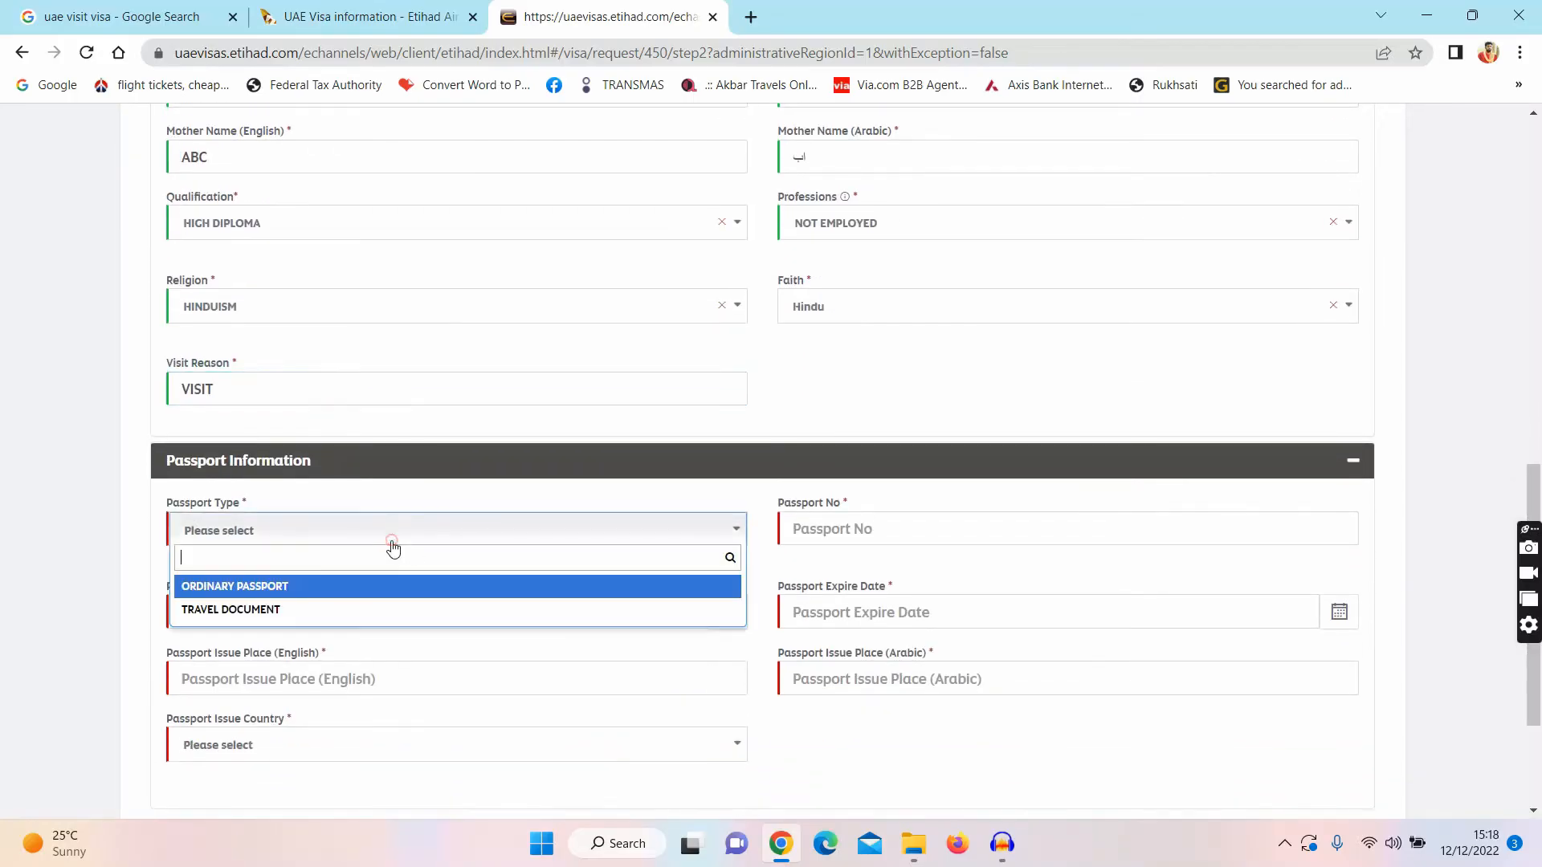
{"action": "left_click", "coordinate": [305, 590]}
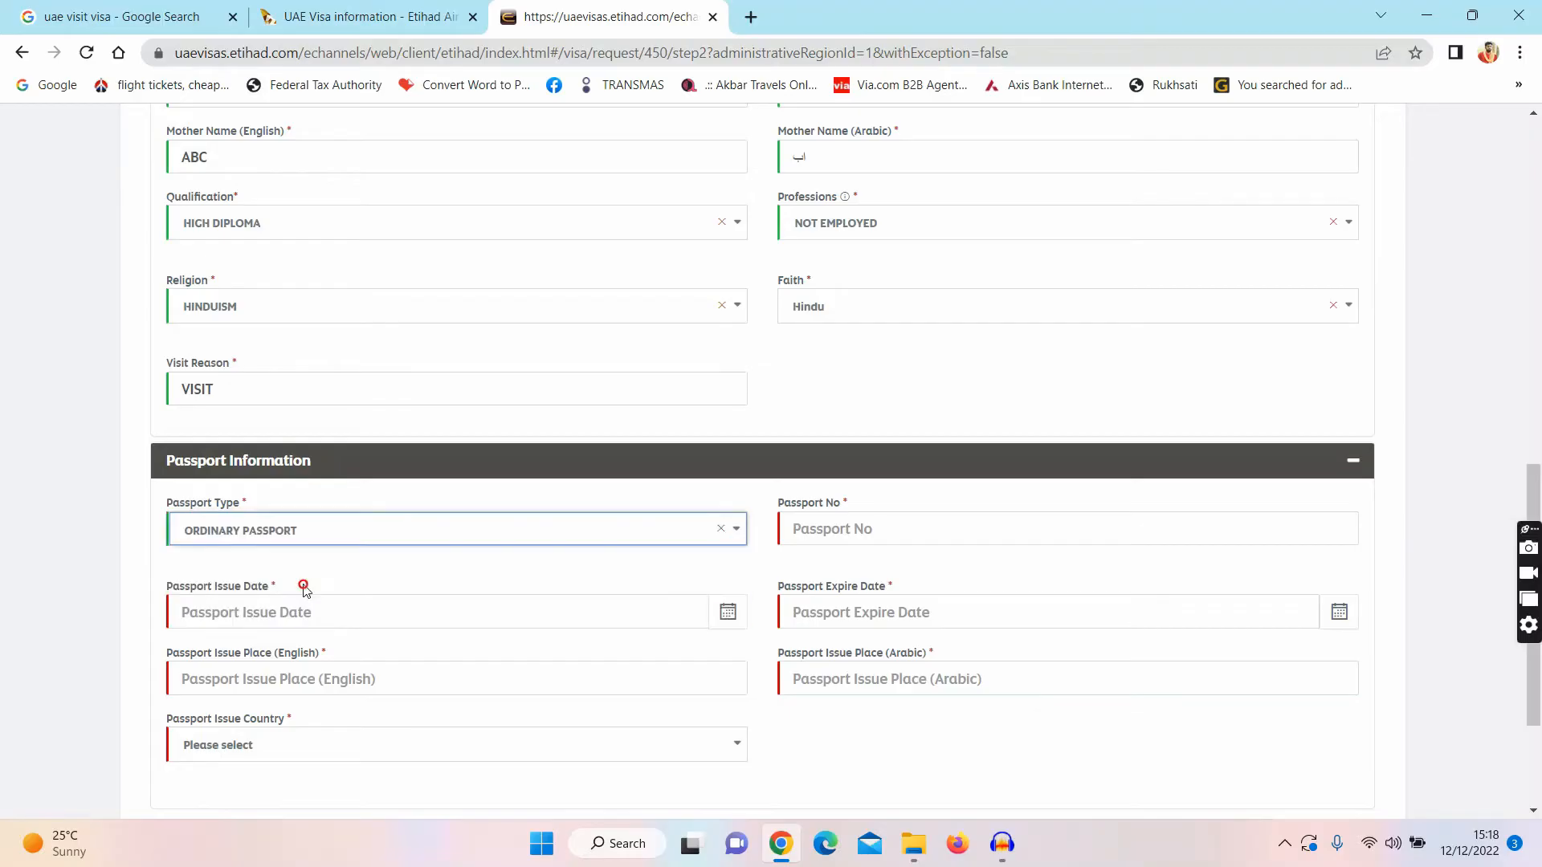
{"action": "left_click", "coordinate": [816, 527]}
{"action": "type", "text": "A000"}
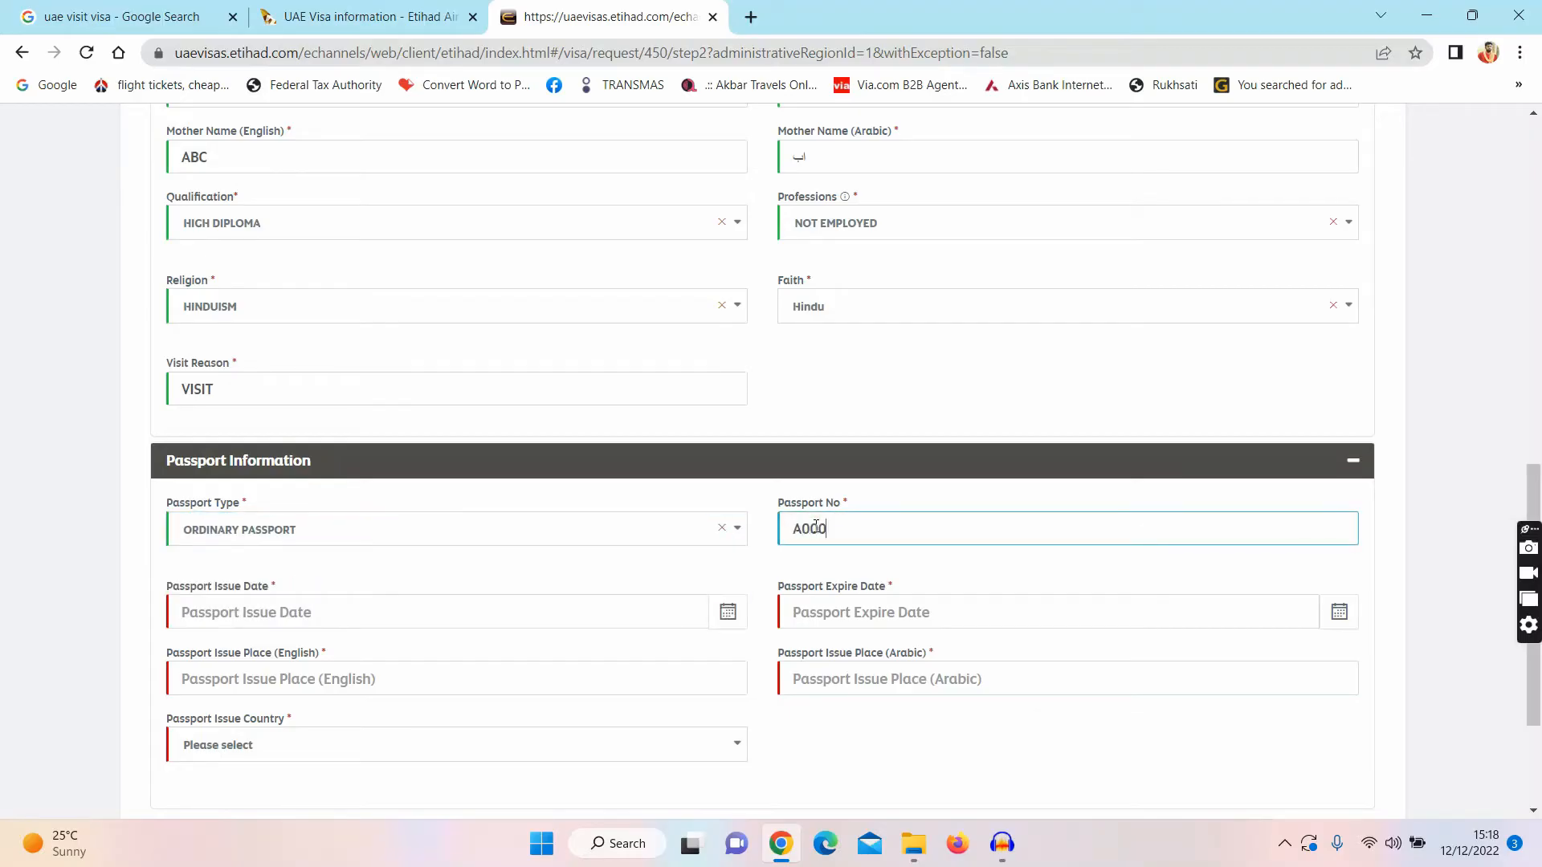
{"action": "type", "text": "0000"}
{"action": "left_click", "coordinate": [510, 617]}
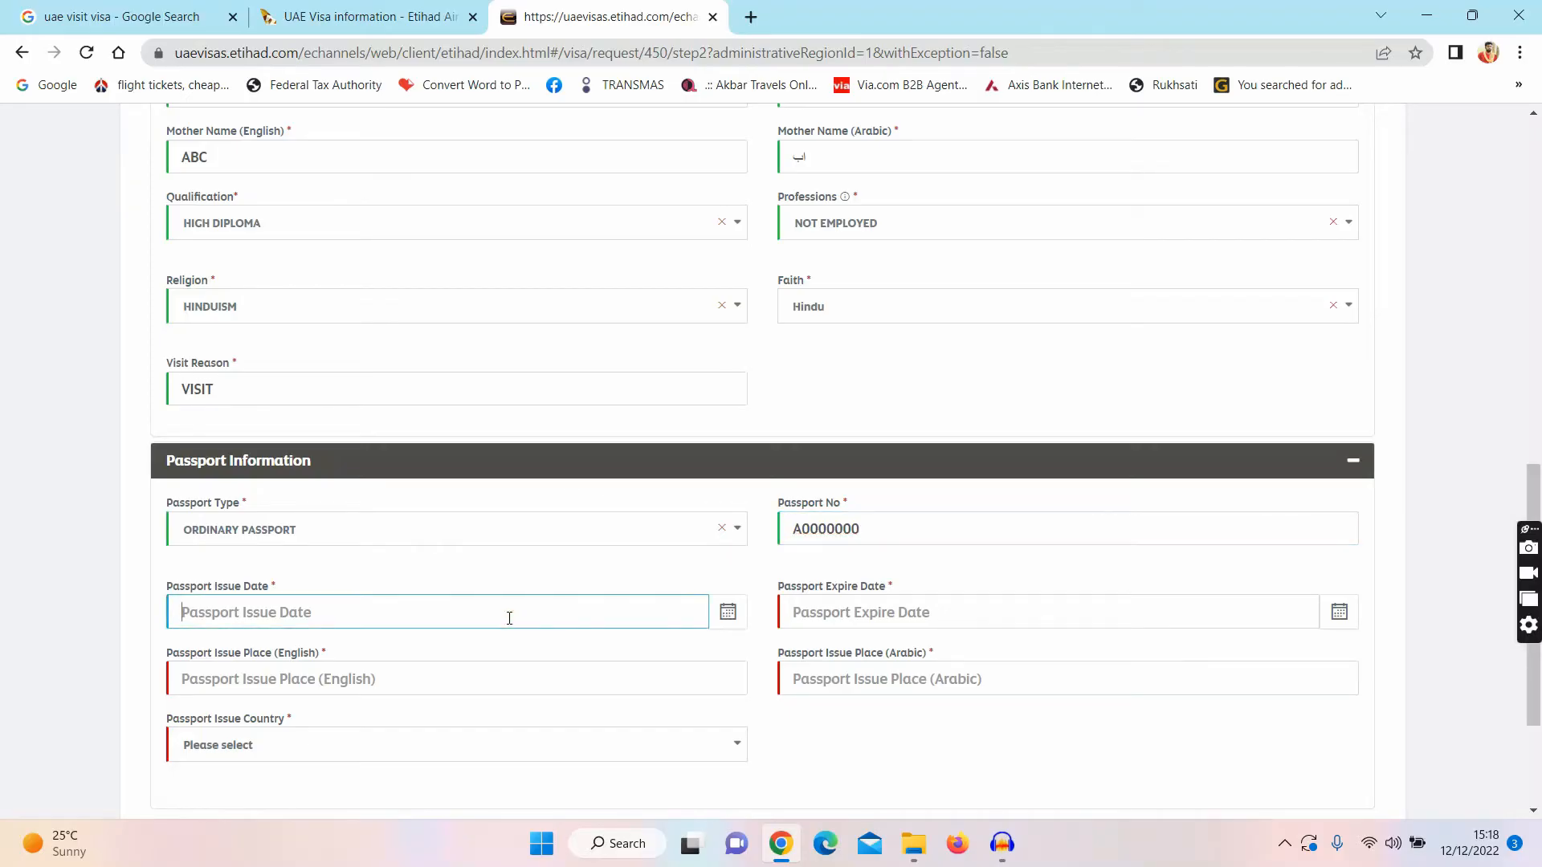
{"action": "type", "text": "16/03/2015"}
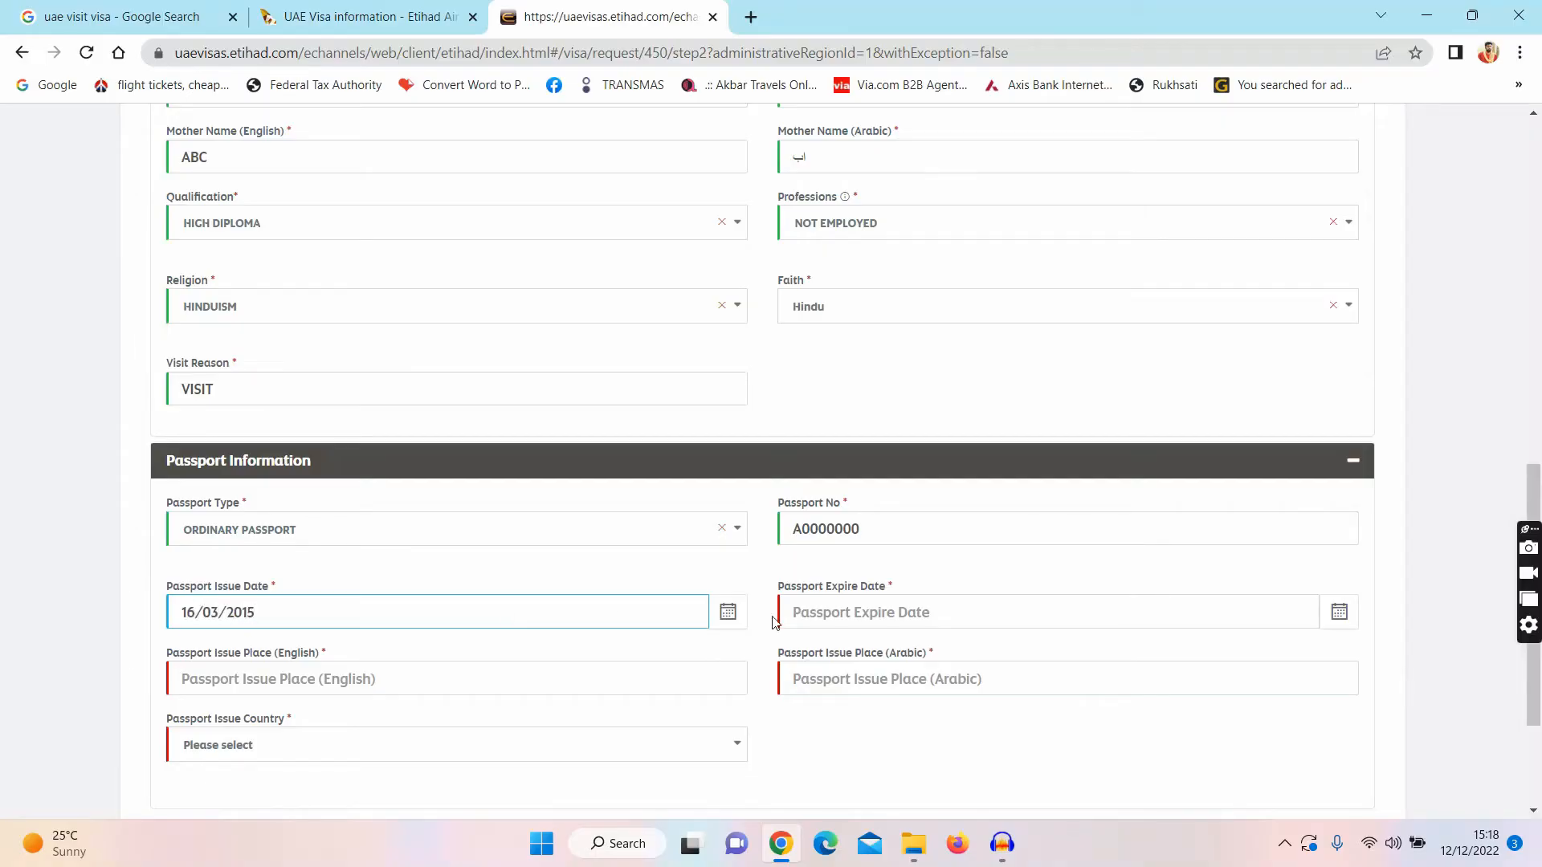
{"action": "left_click", "coordinate": [836, 610]}
{"action": "type", "text": "5/"}
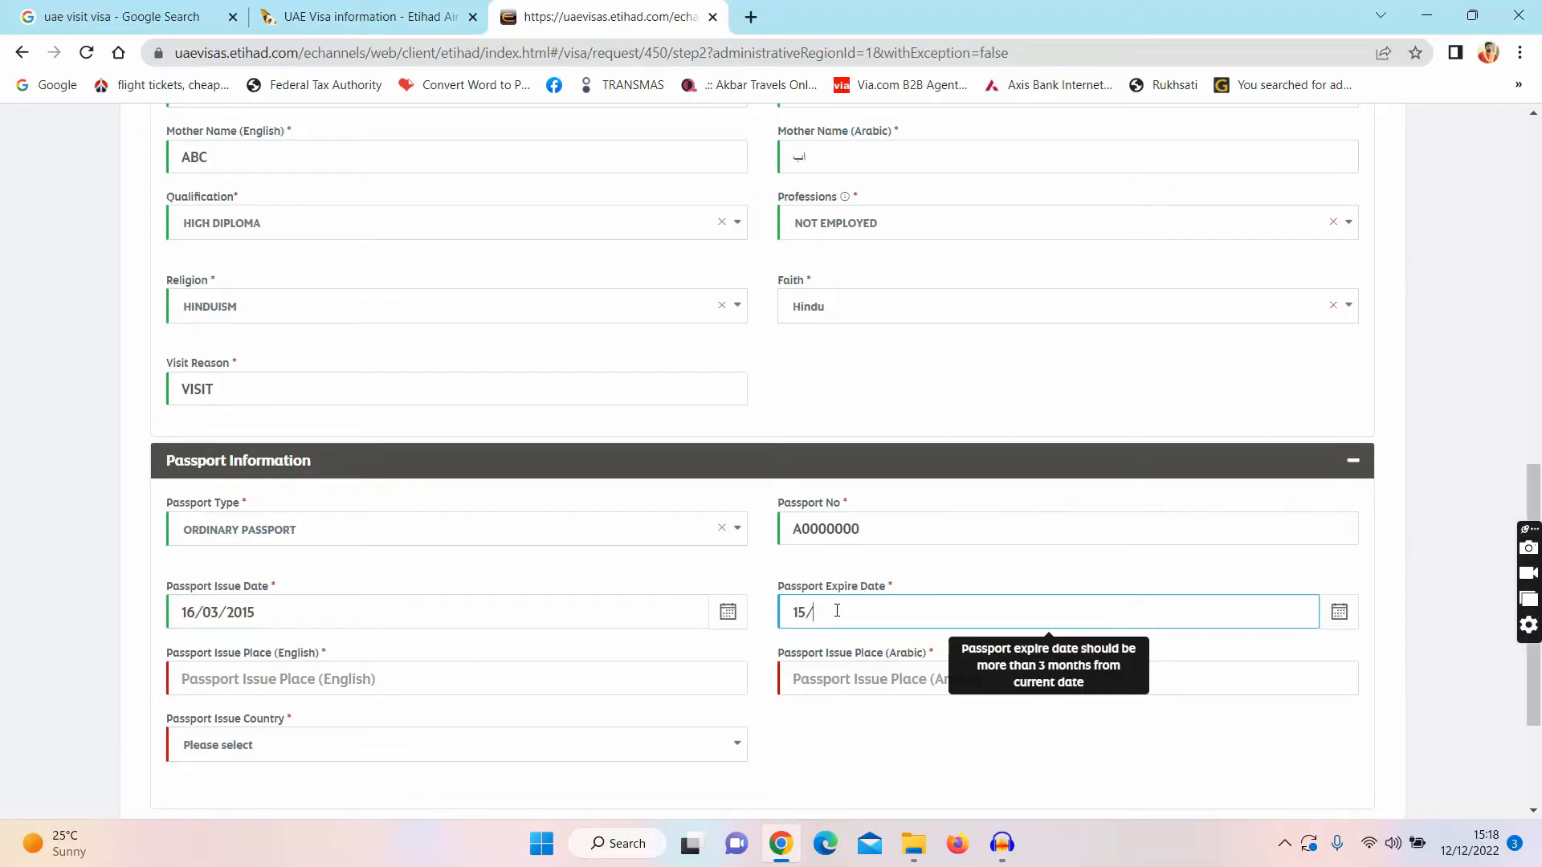
{"action": "type", "text": "03/2025"}
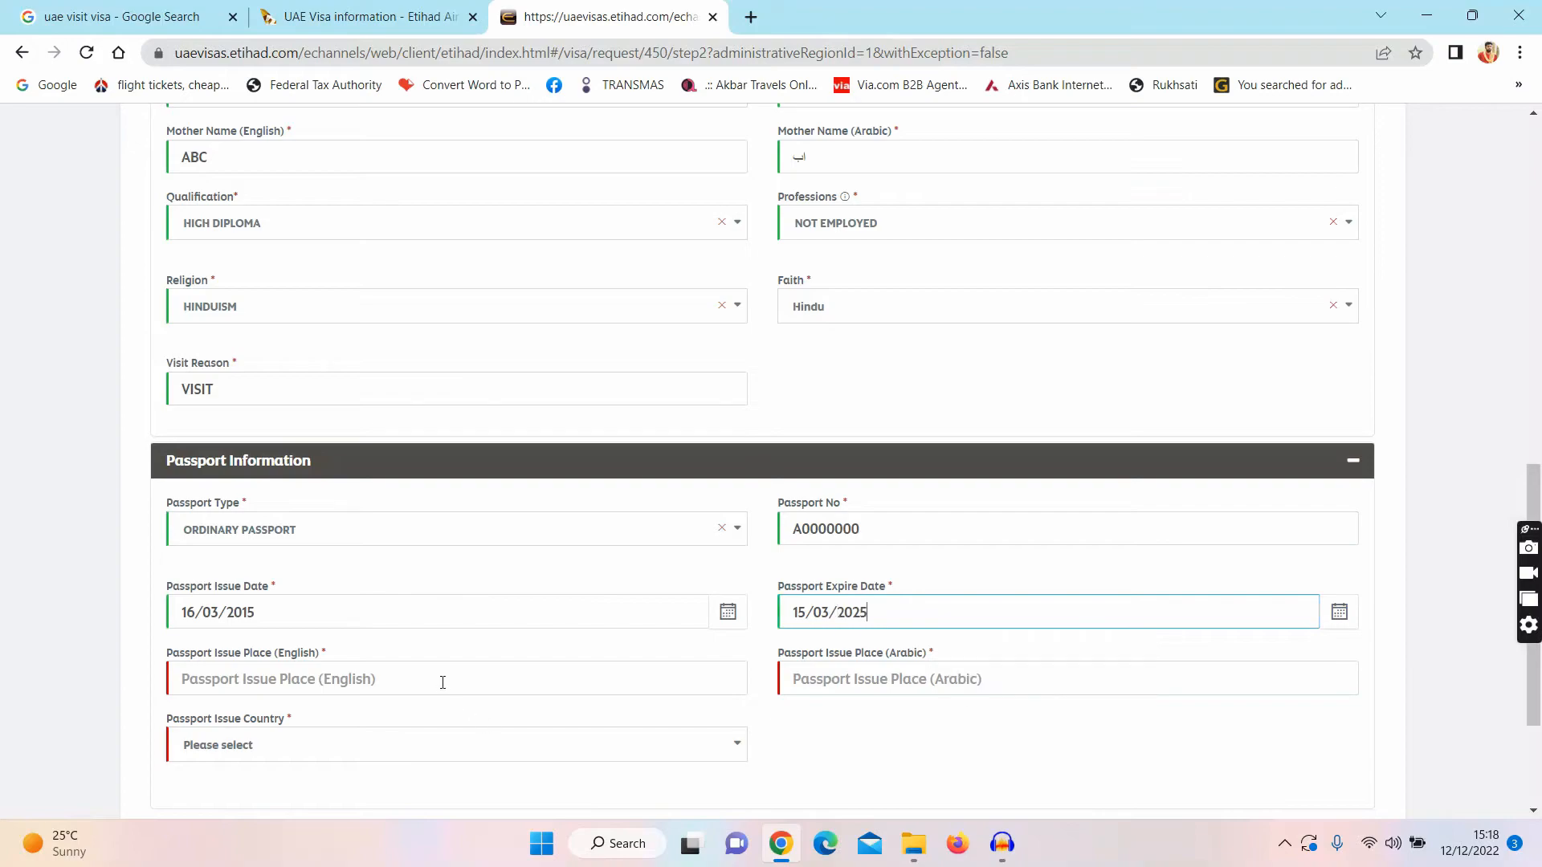
Step: Set passport issue place DHAKS and issue country Bangladesh, then save Applicant Info
{"action": "left_click", "coordinate": [441, 681]}
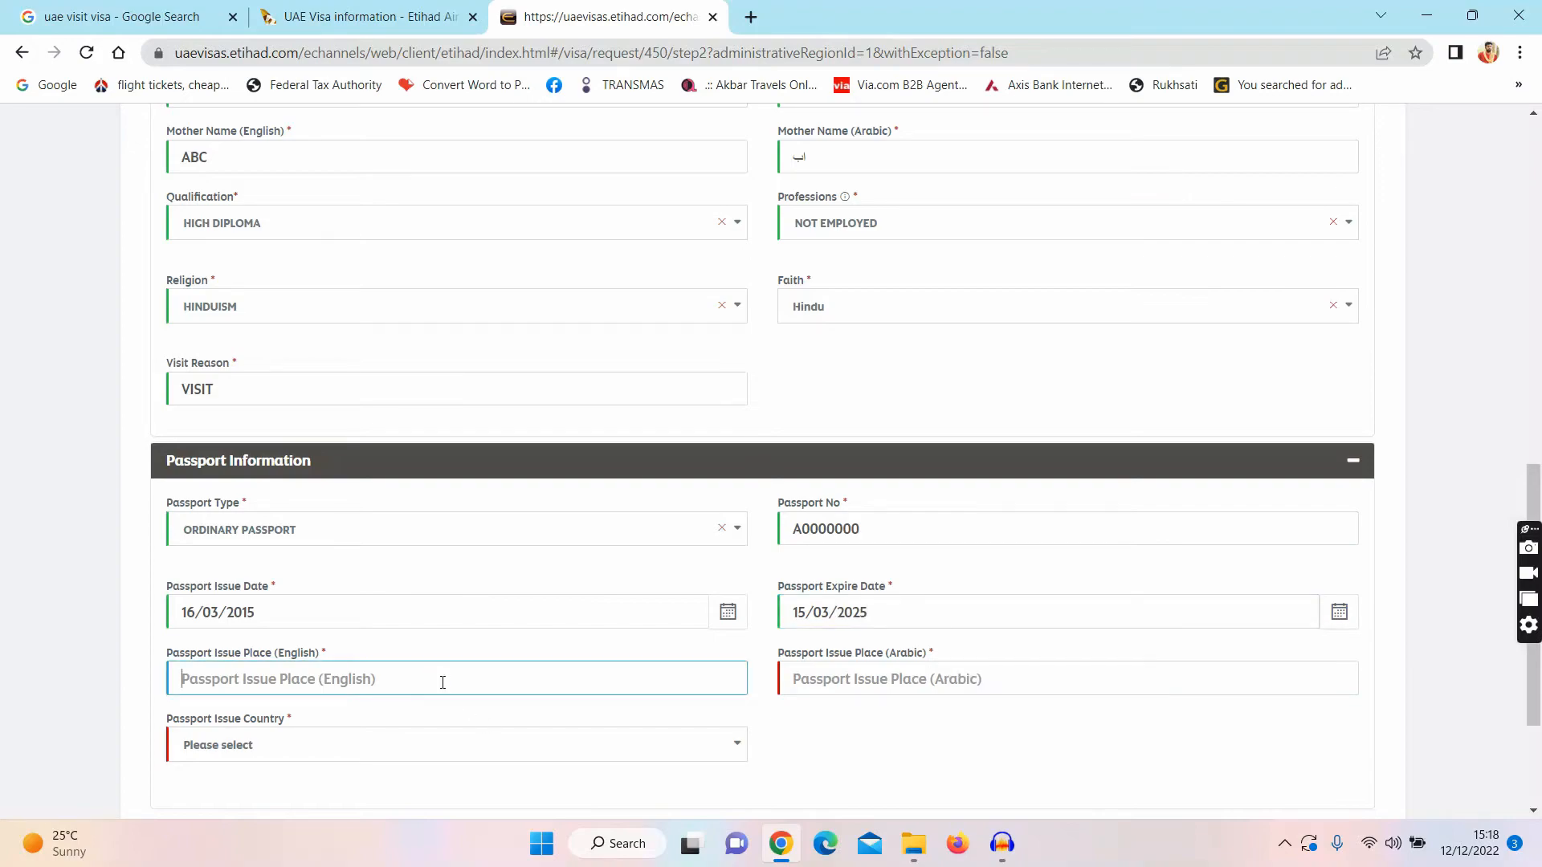
{"action": "type", "text": "DHAKS"}
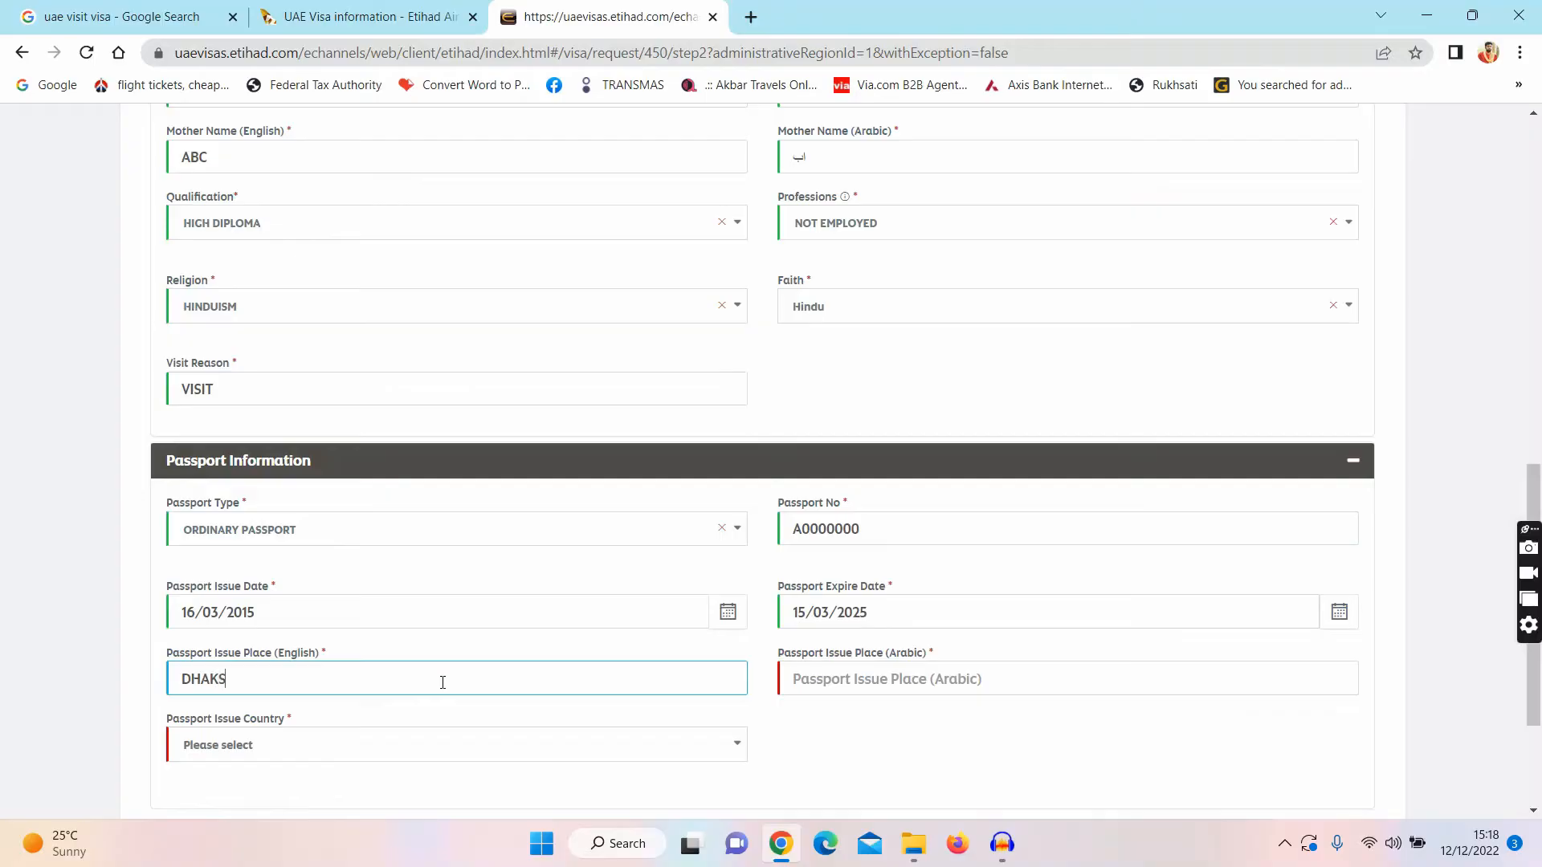
{"action": "key", "text": "Tab"}
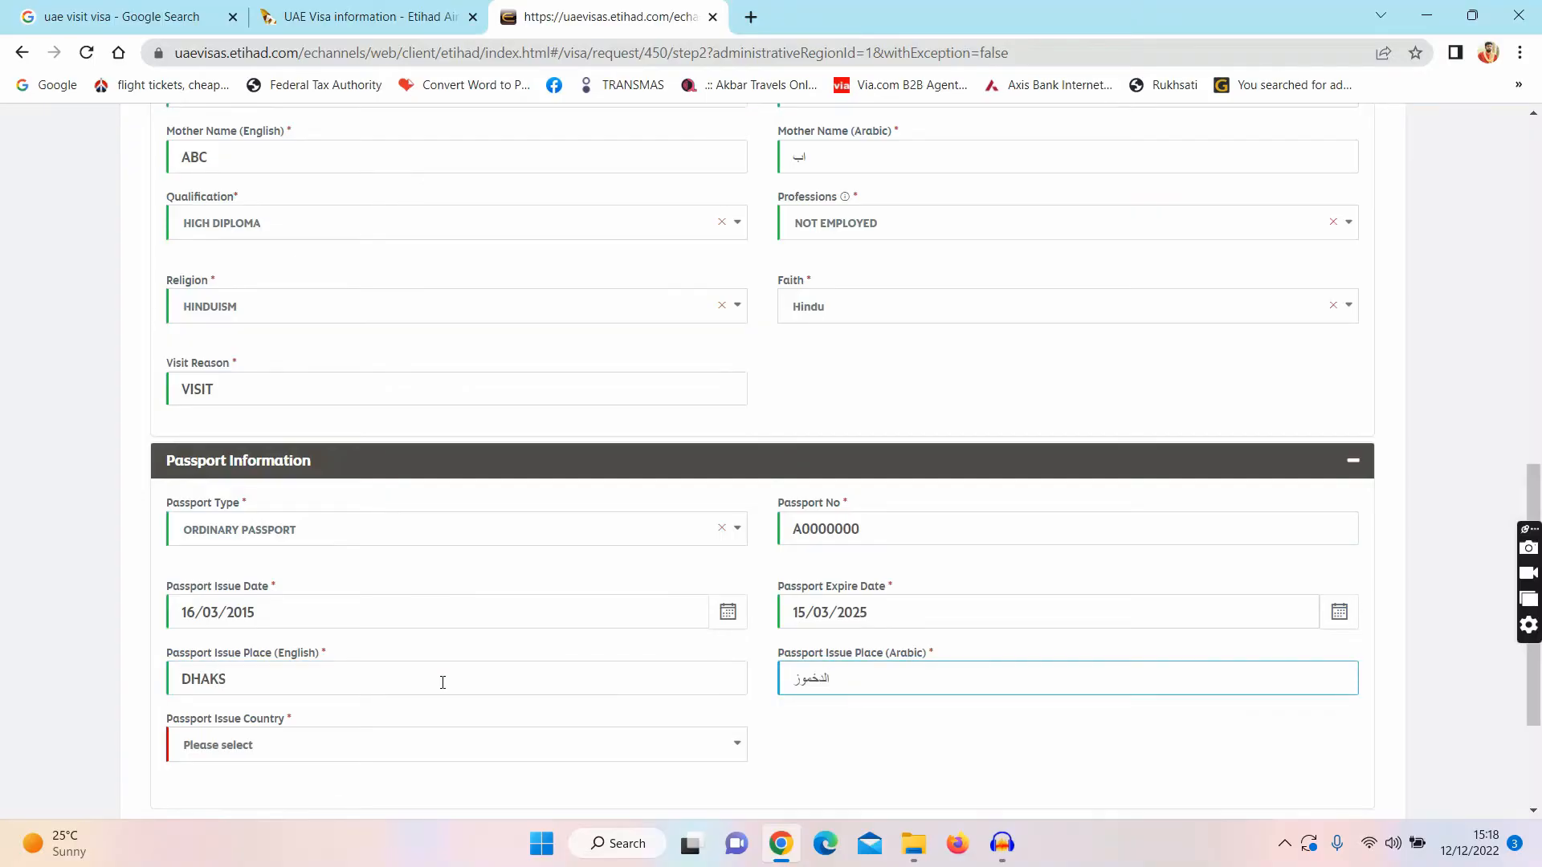
{"action": "left_click", "coordinate": [295, 759]}
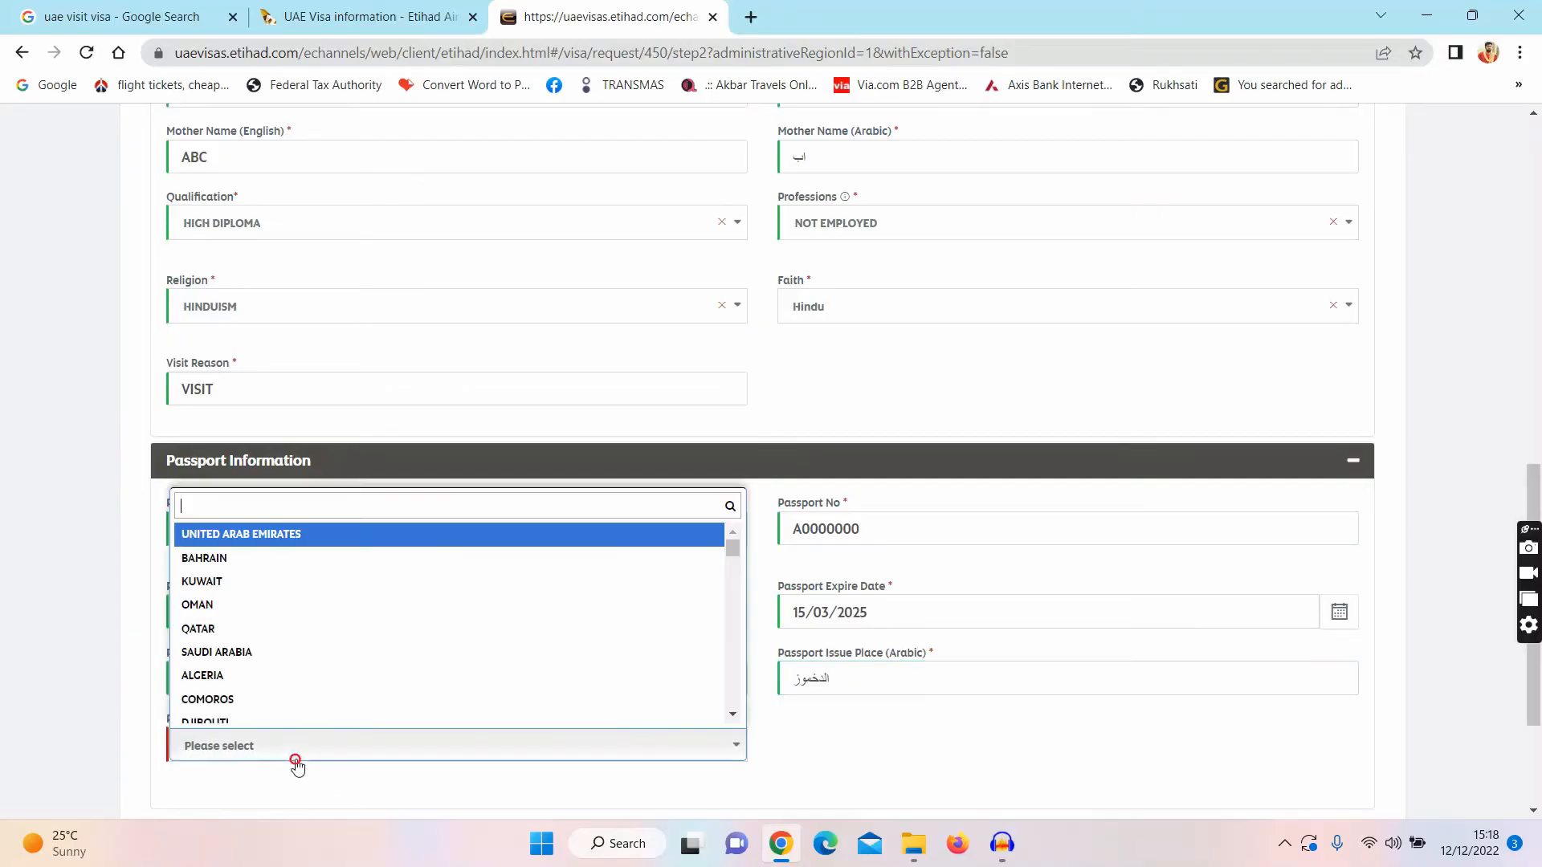
{"action": "type", "text": "BA"}
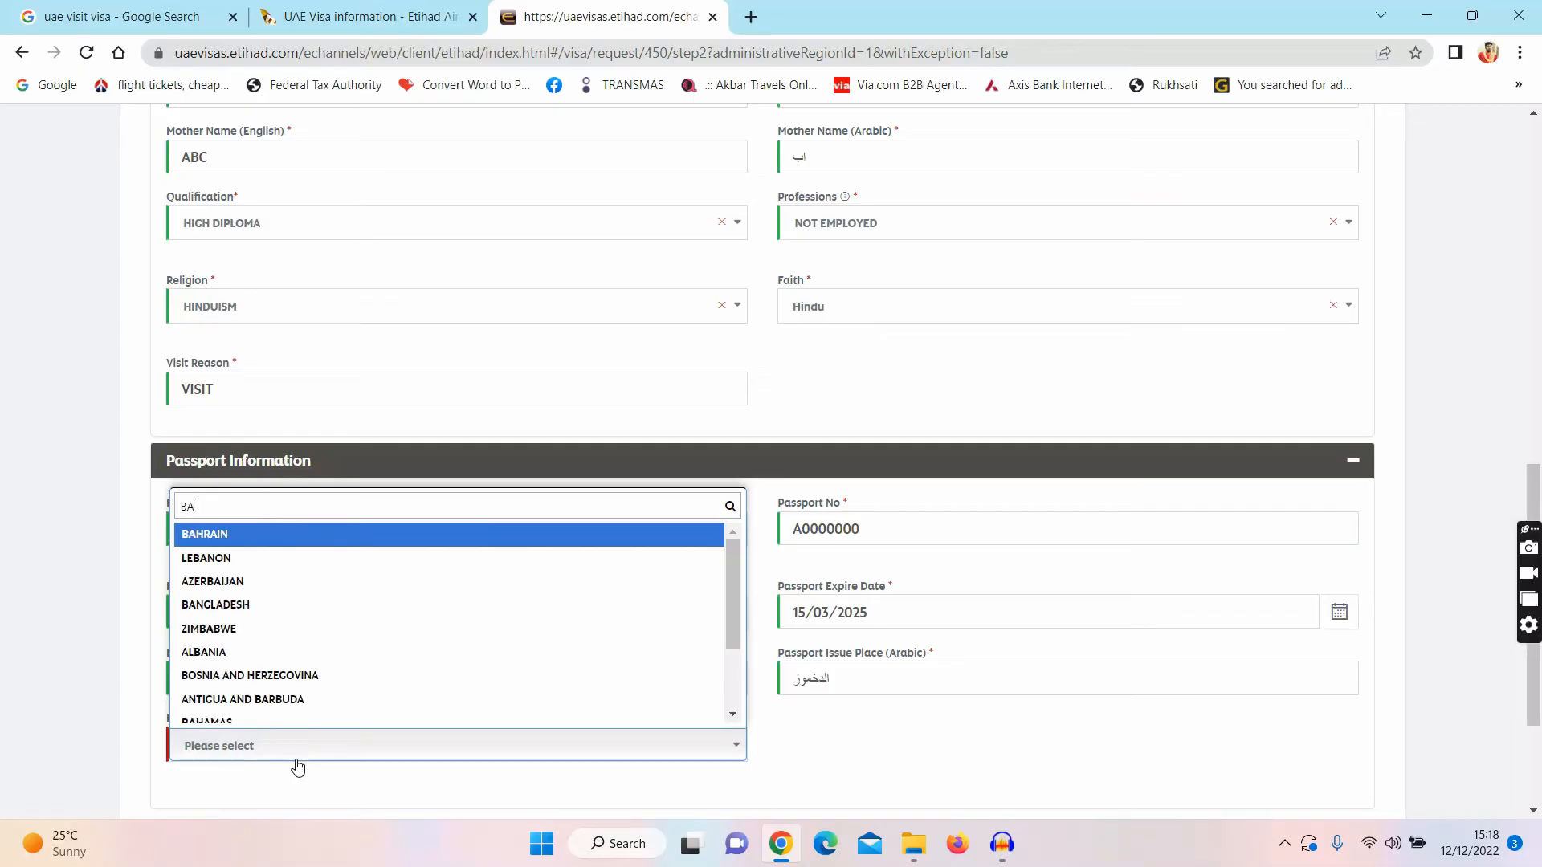
{"action": "type", "text": "N"}
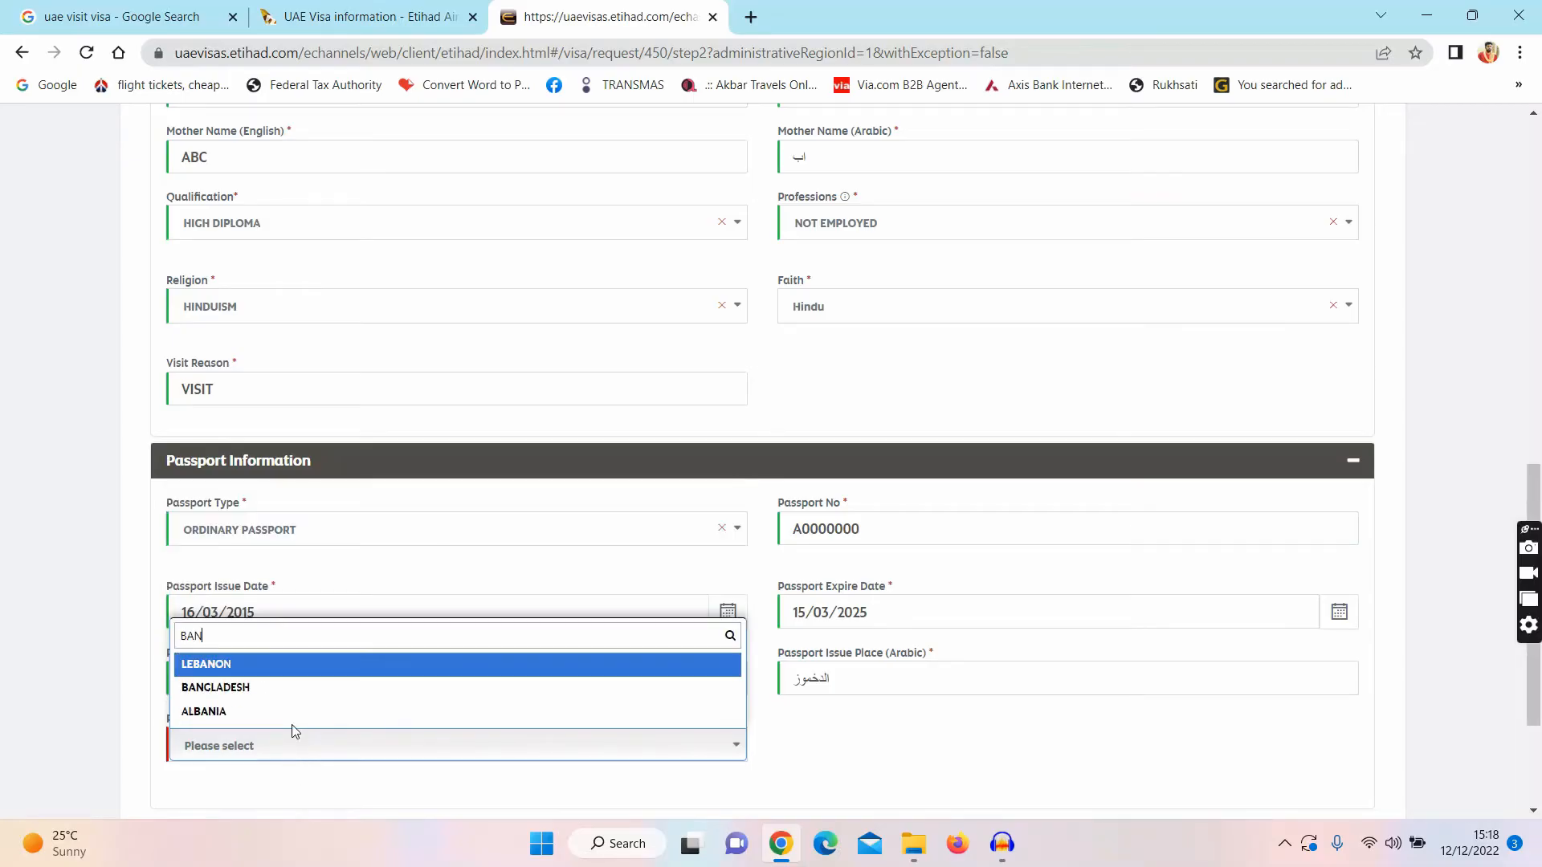
{"action": "left_click", "coordinate": [248, 686]}
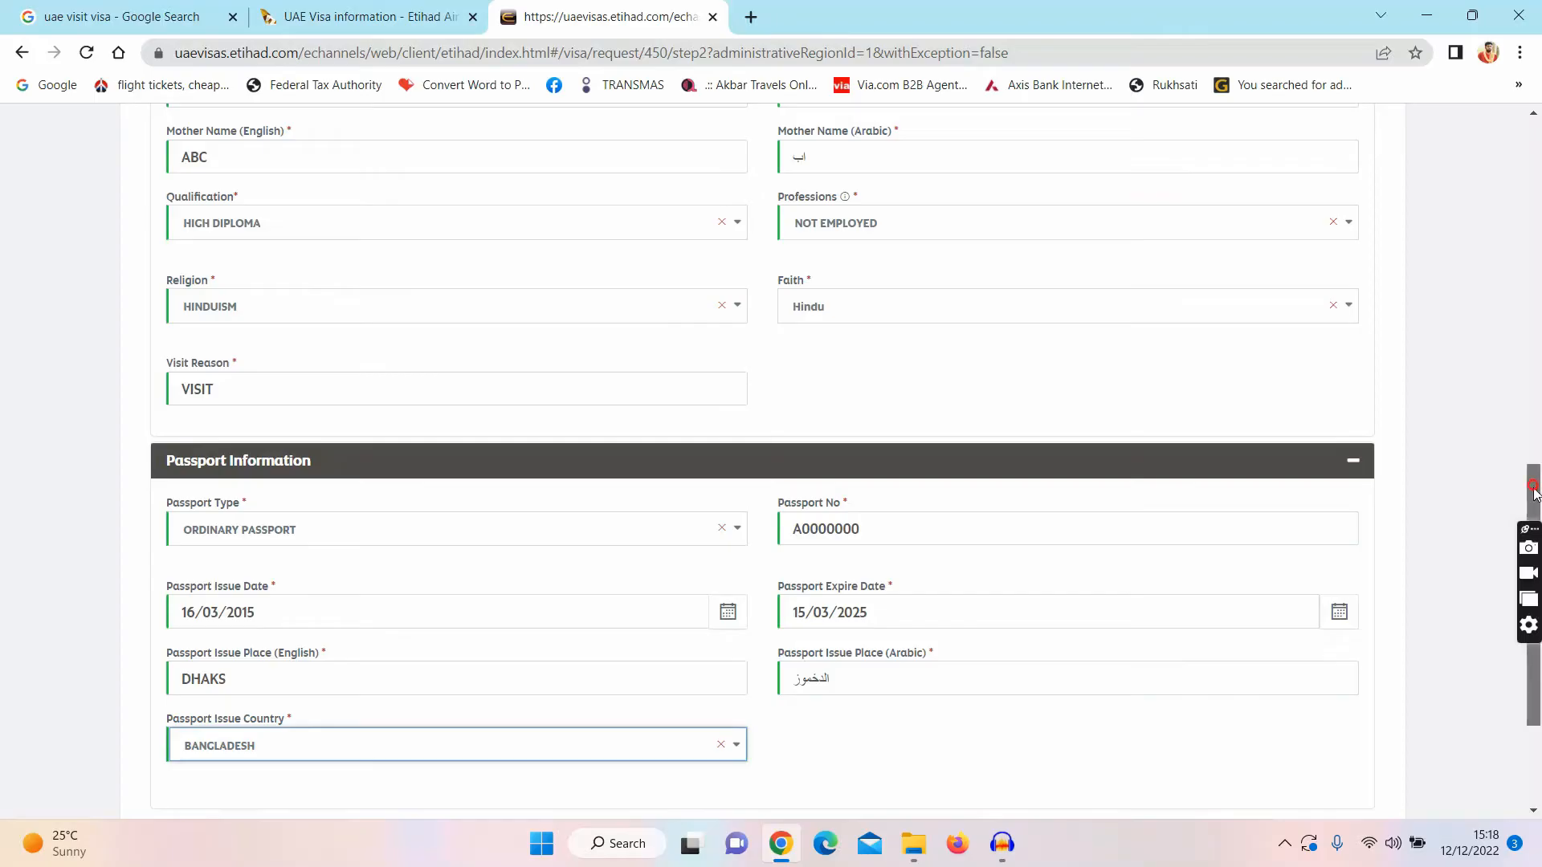
{"action": "left_click_drag", "start_coordinate": [1535, 491], "coordinate": [1391, 564]}
{"action": "left_click", "coordinate": [1339, 660]}
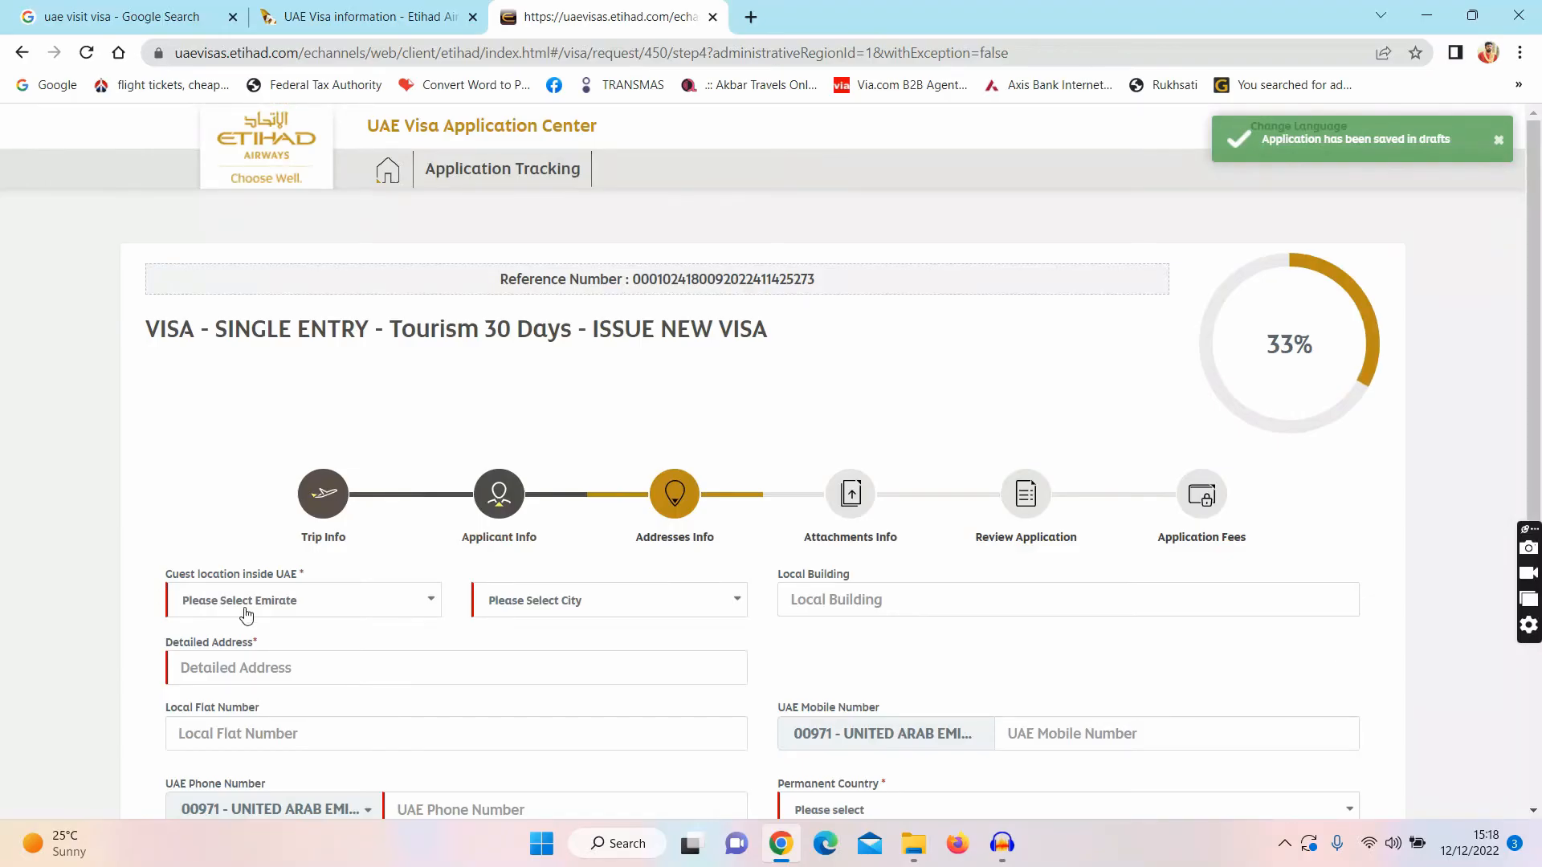
Step: Set the guest location to Fujairah emirate and city and enter the detailed address
{"action": "left_click", "coordinate": [266, 611]}
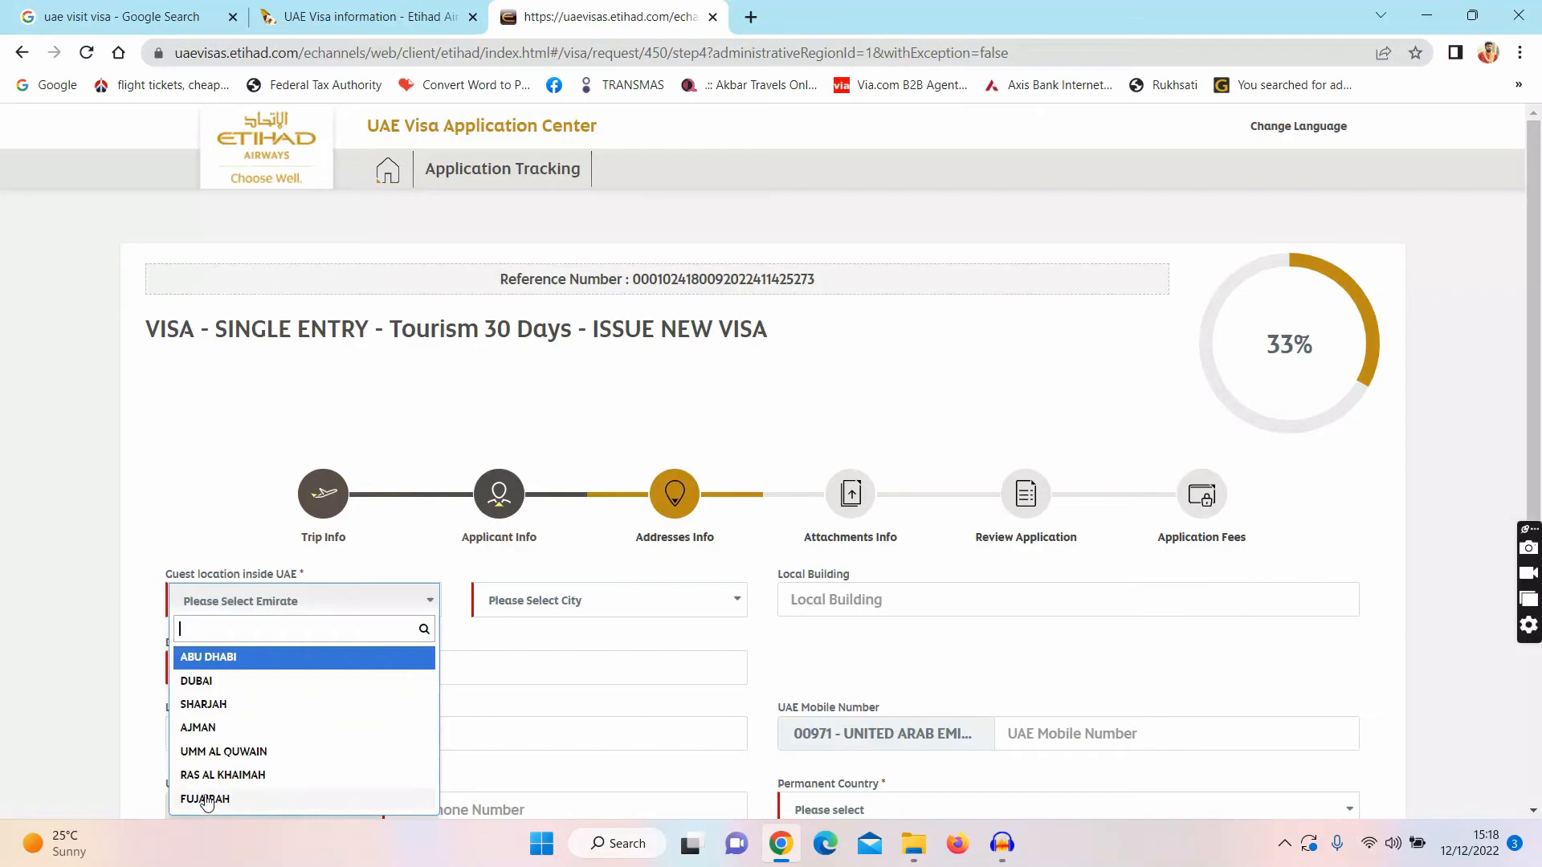
{"action": "left_click", "coordinate": [206, 799]}
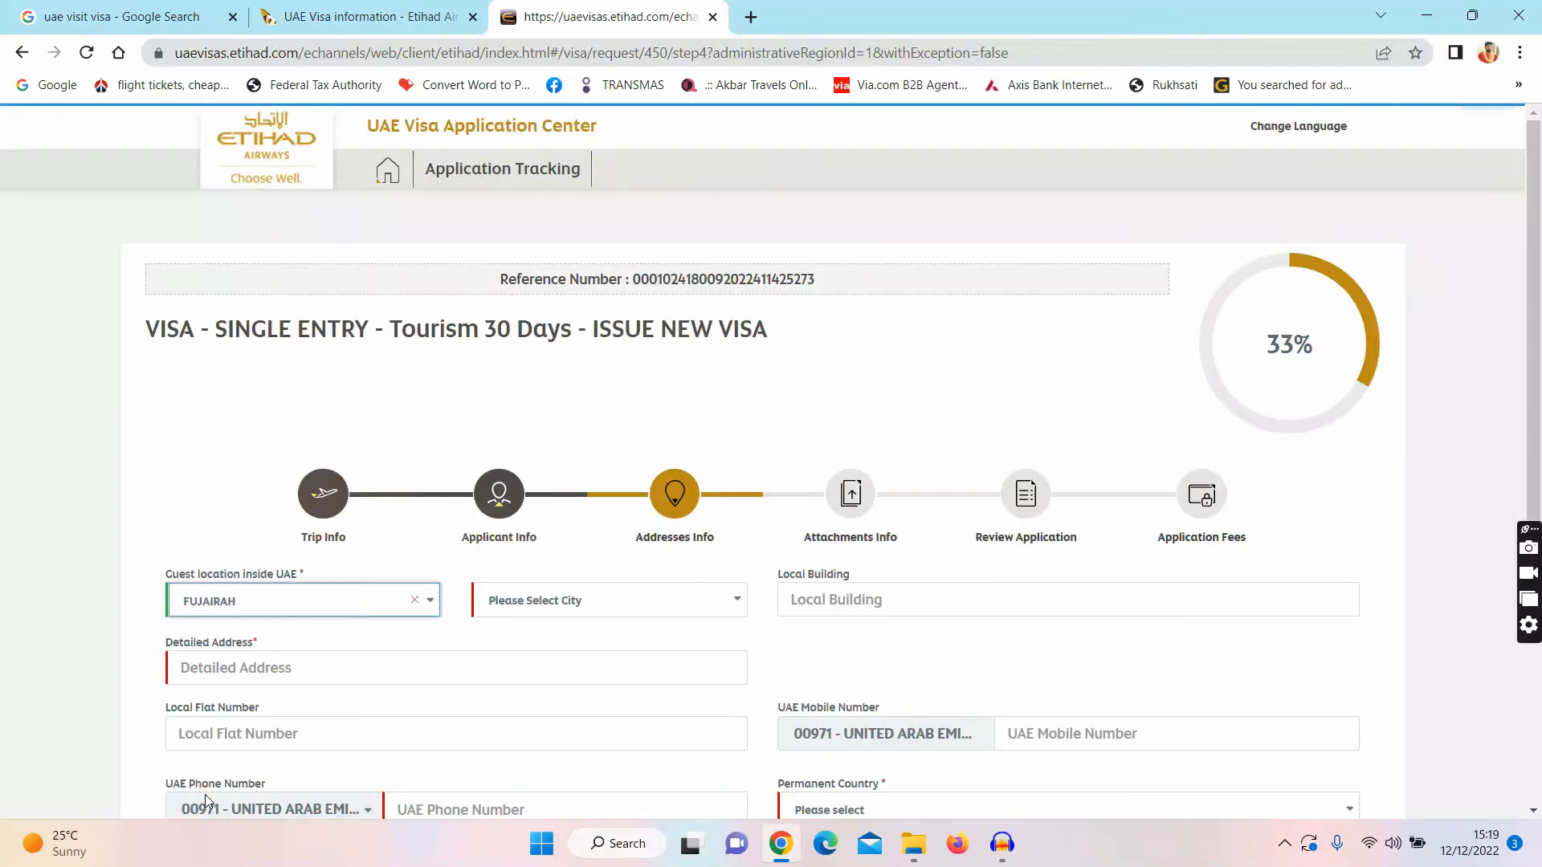
{"action": "left_click", "coordinate": [608, 613]}
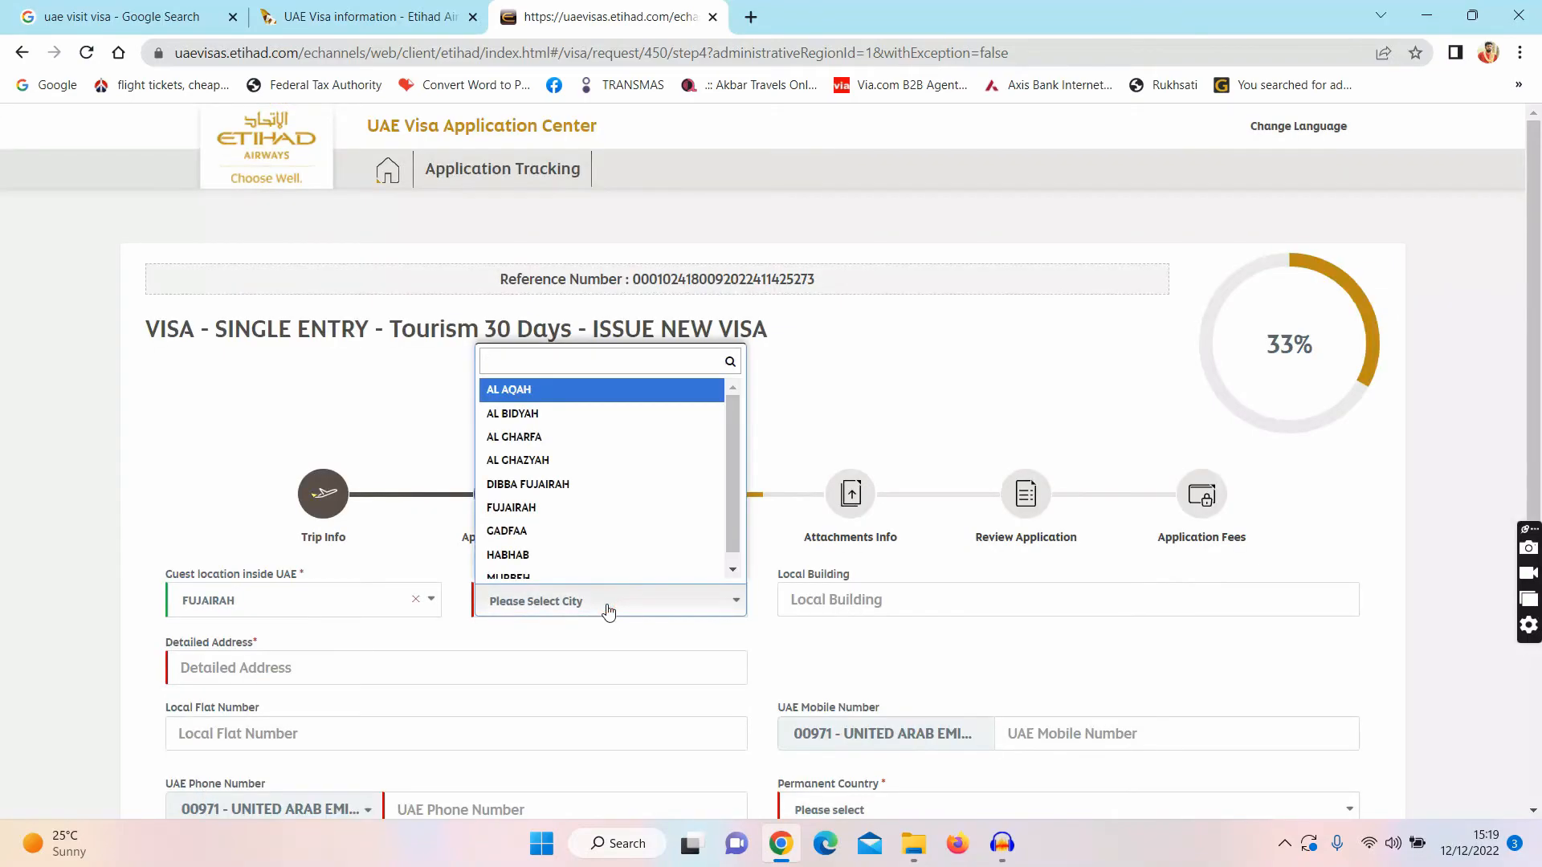
{"action": "left_click", "coordinate": [585, 518]}
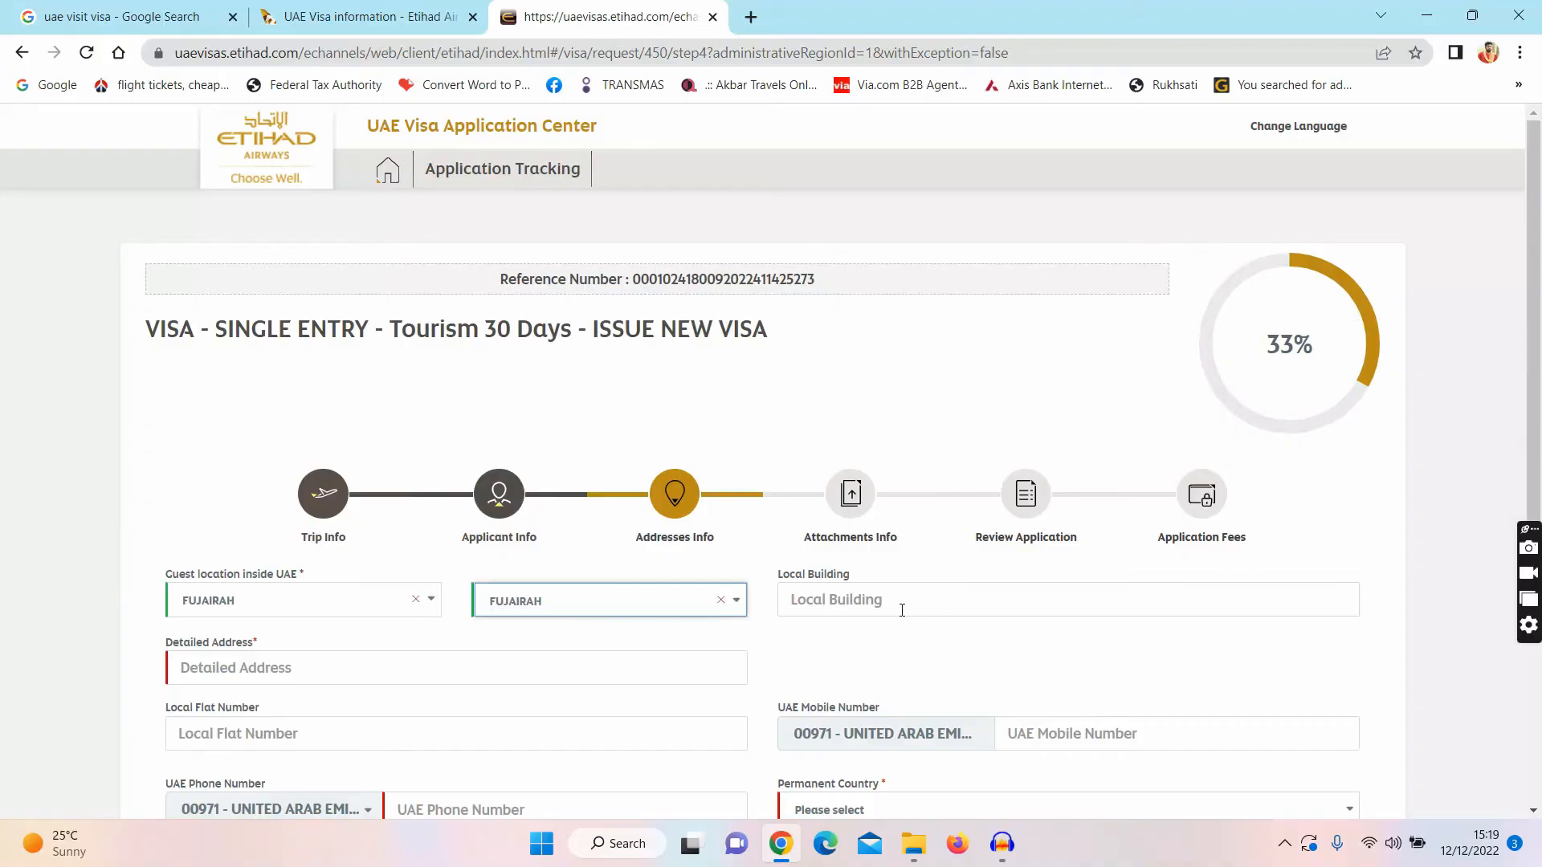
{"action": "left_click", "coordinate": [363, 671]}
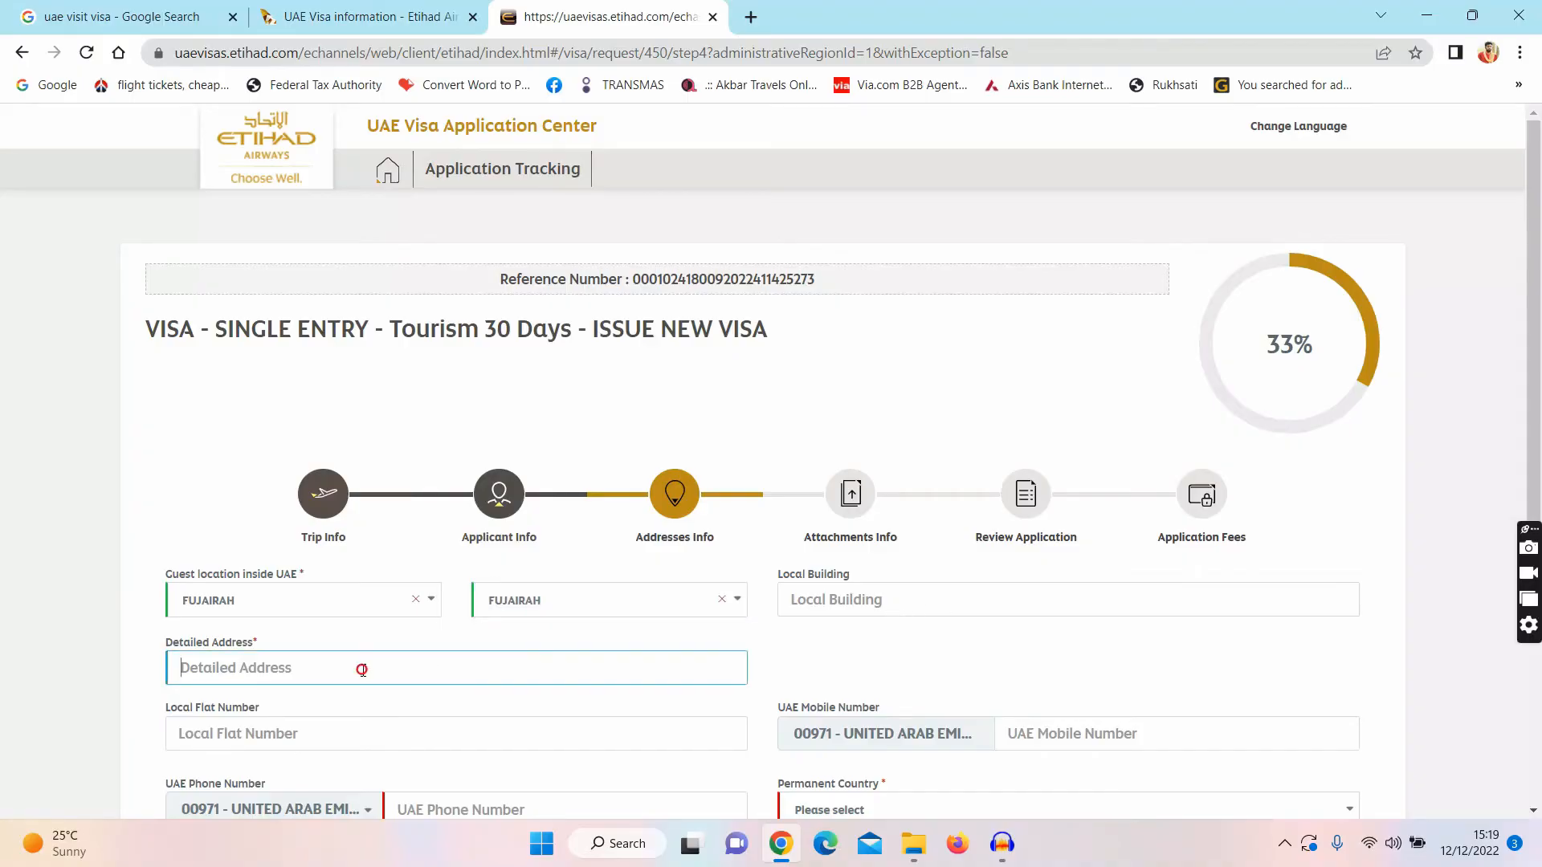
{"action": "type", "text": "MURSHID"}
Step: Enter the UAE mobile number and UAE phone number
{"action": "left_click", "coordinate": [1118, 743]}
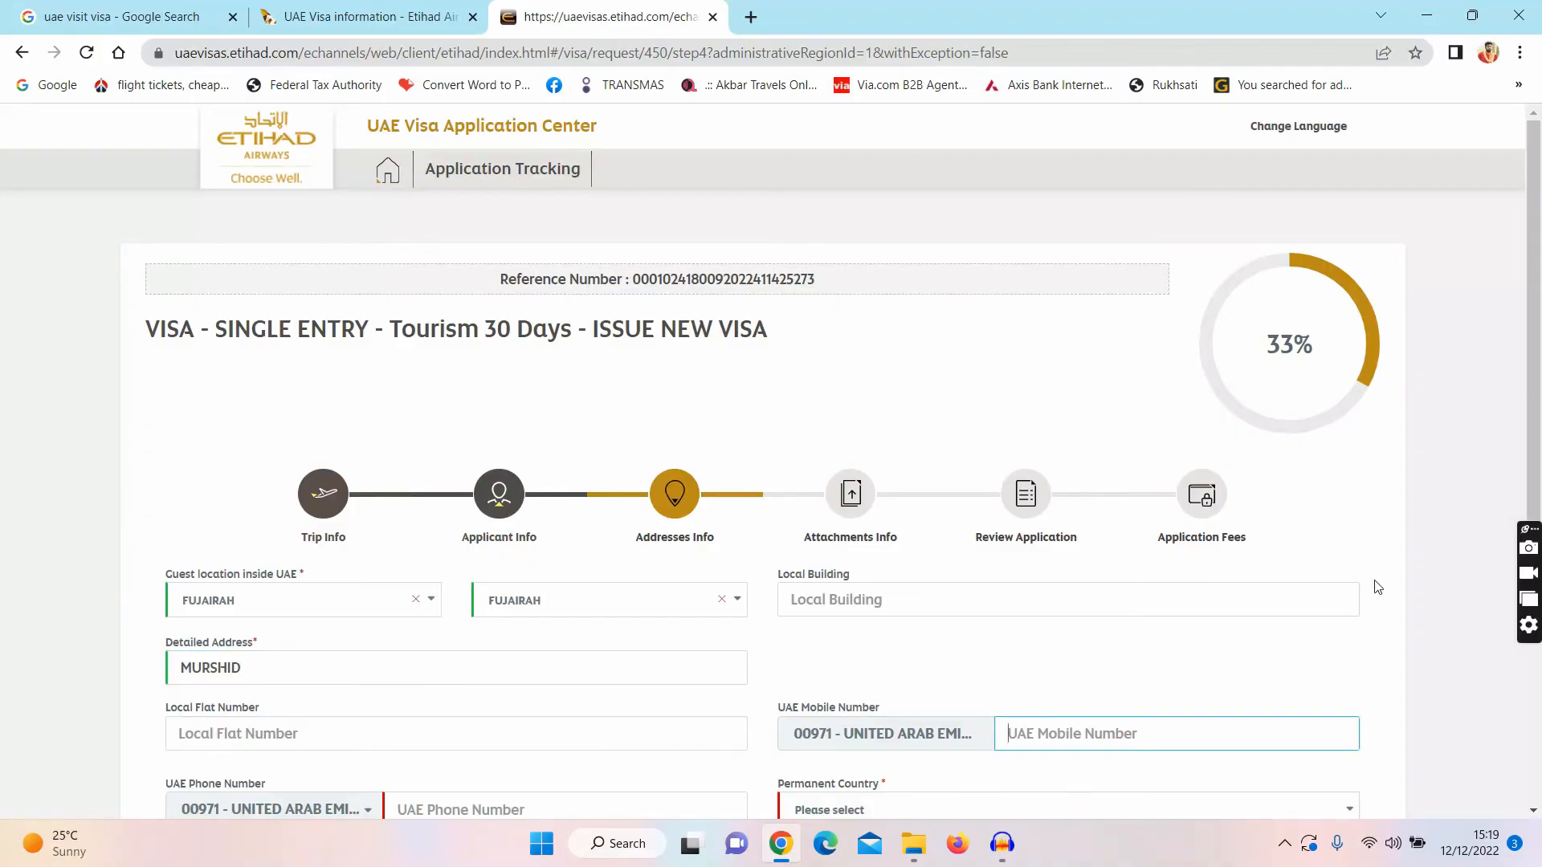
{"action": "left_click_drag", "start_coordinate": [1538, 439], "coordinate": [1537, 515]}
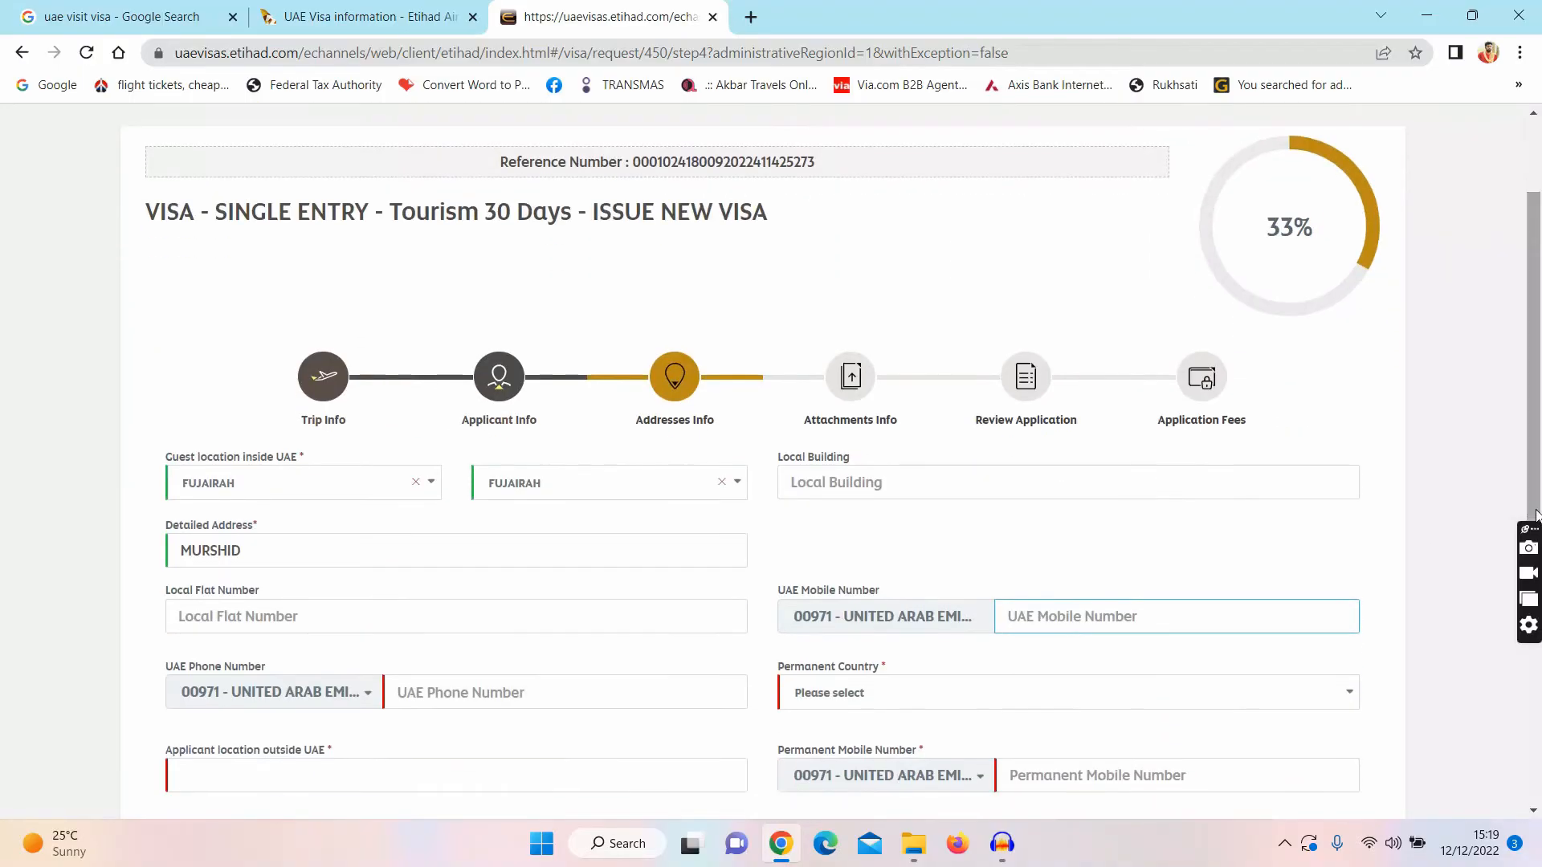
{"action": "type", "text": "553000000"}
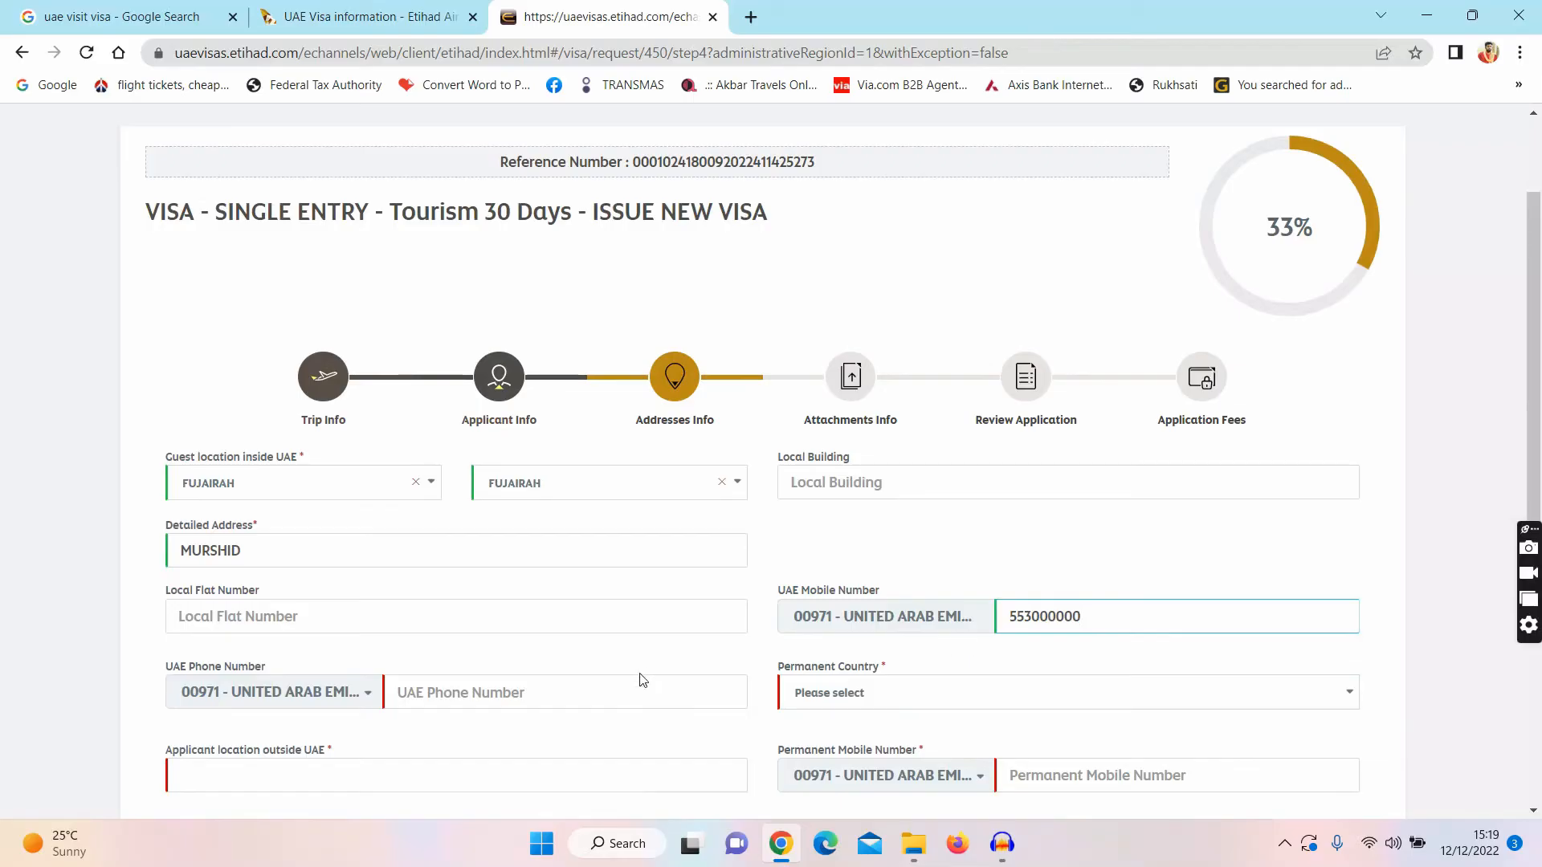
{"action": "left_click", "coordinate": [563, 702]}
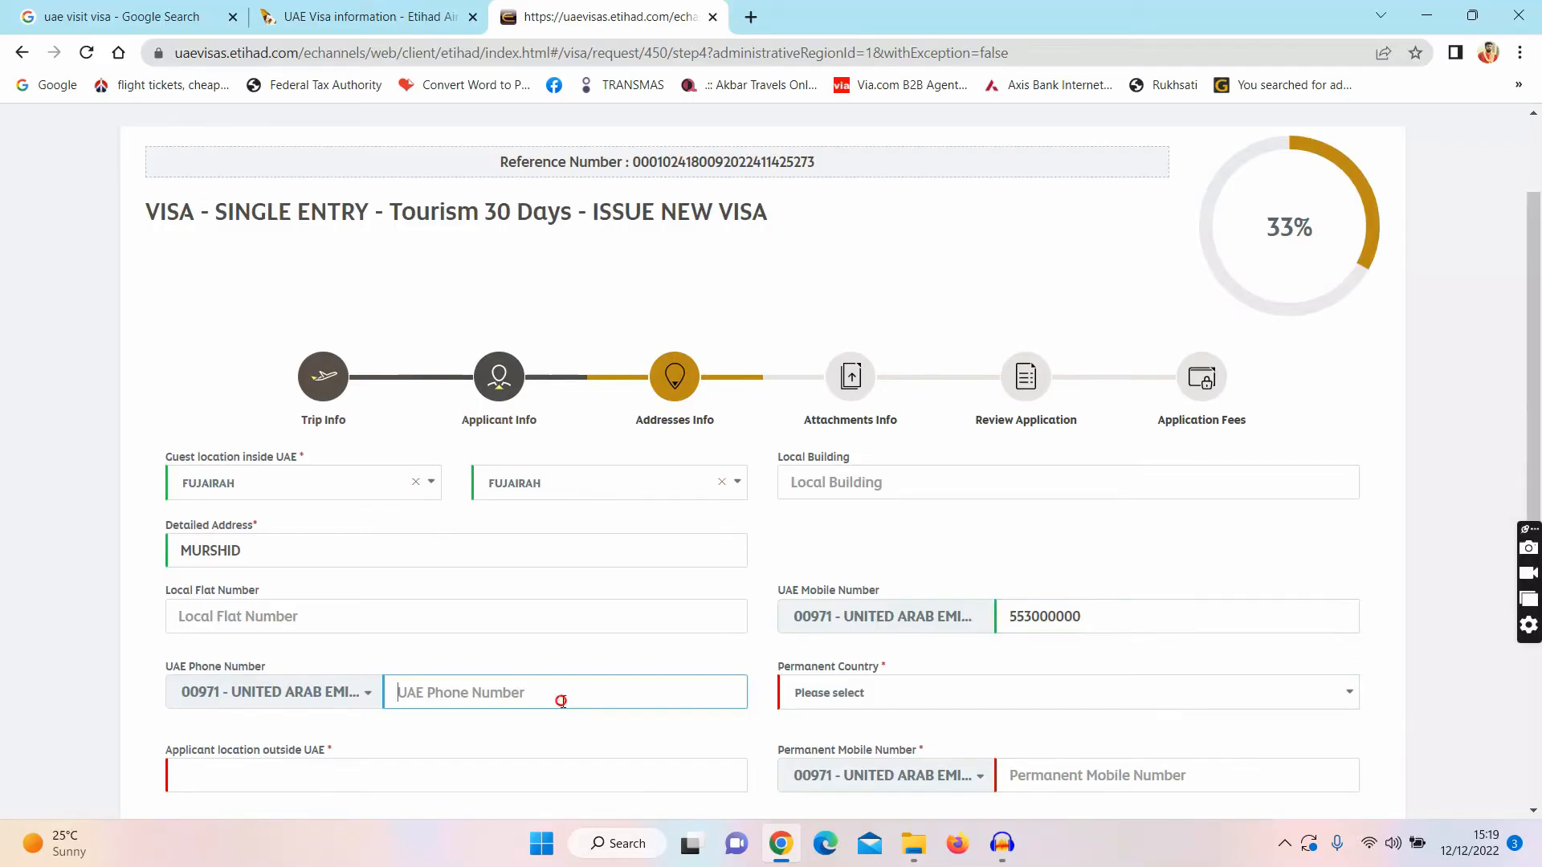
{"action": "type", "text": "99999999"}
Step: Set permanent country Bangladesh, location outside UAE 'BANGLADESH' and the permanent mobile number
{"action": "left_click", "coordinate": [805, 694]}
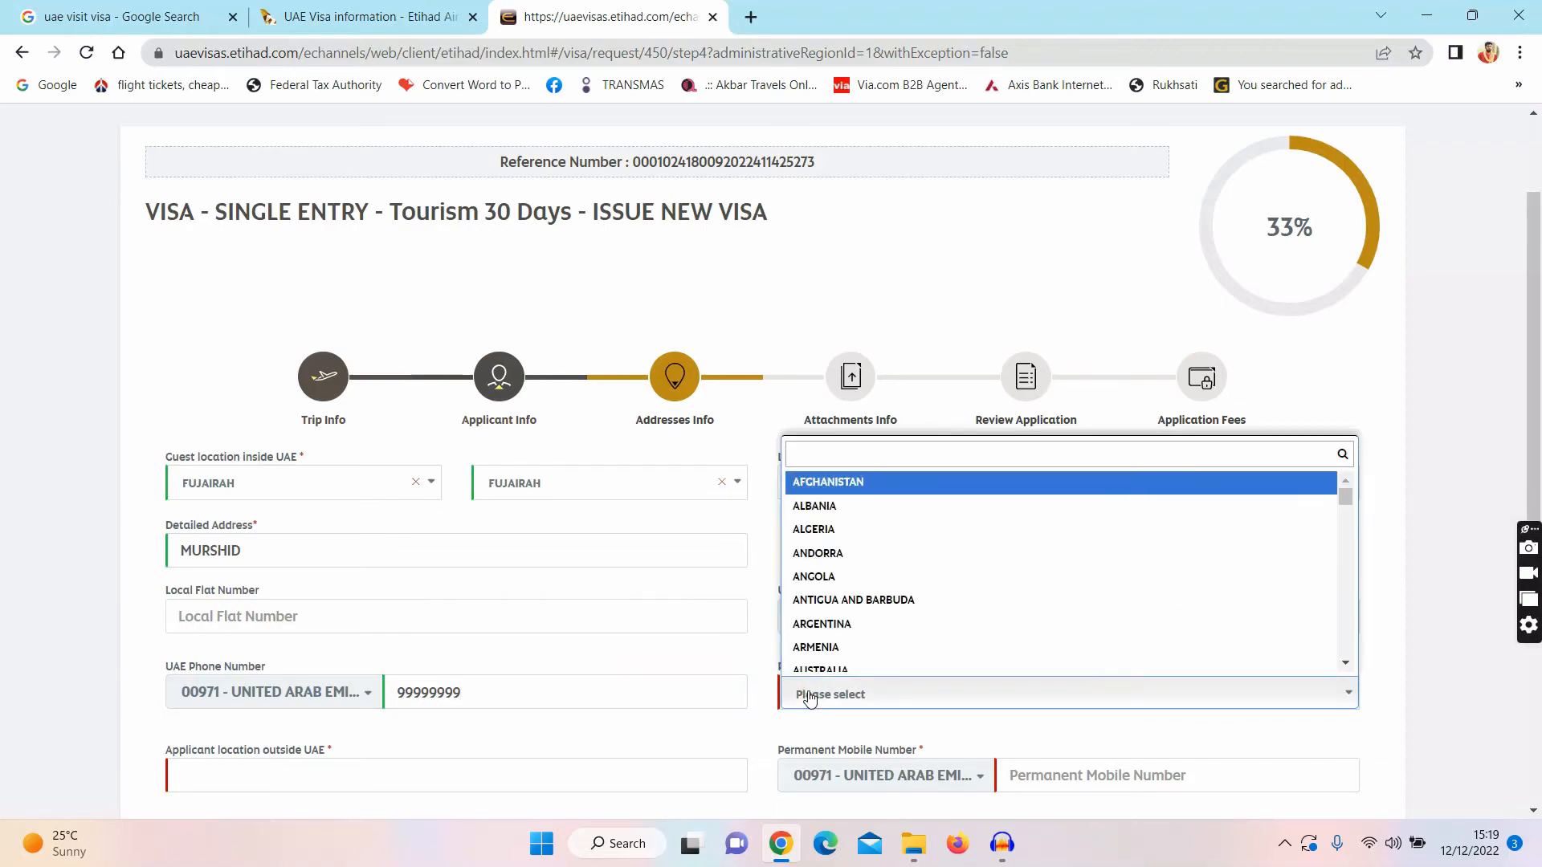
{"action": "type", "text": "BAN"}
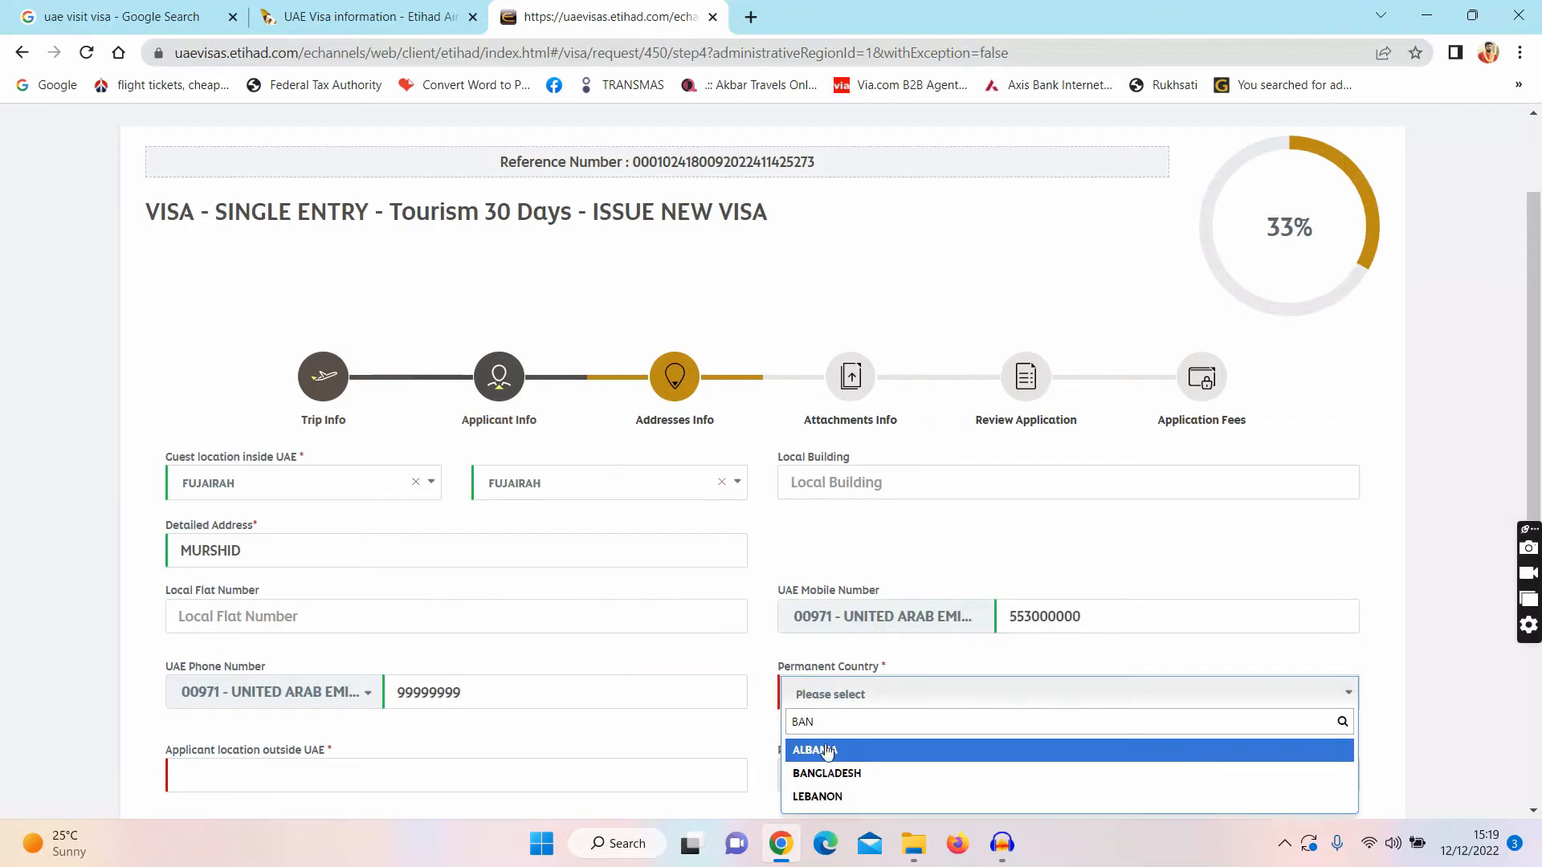
{"action": "left_click", "coordinate": [823, 774]}
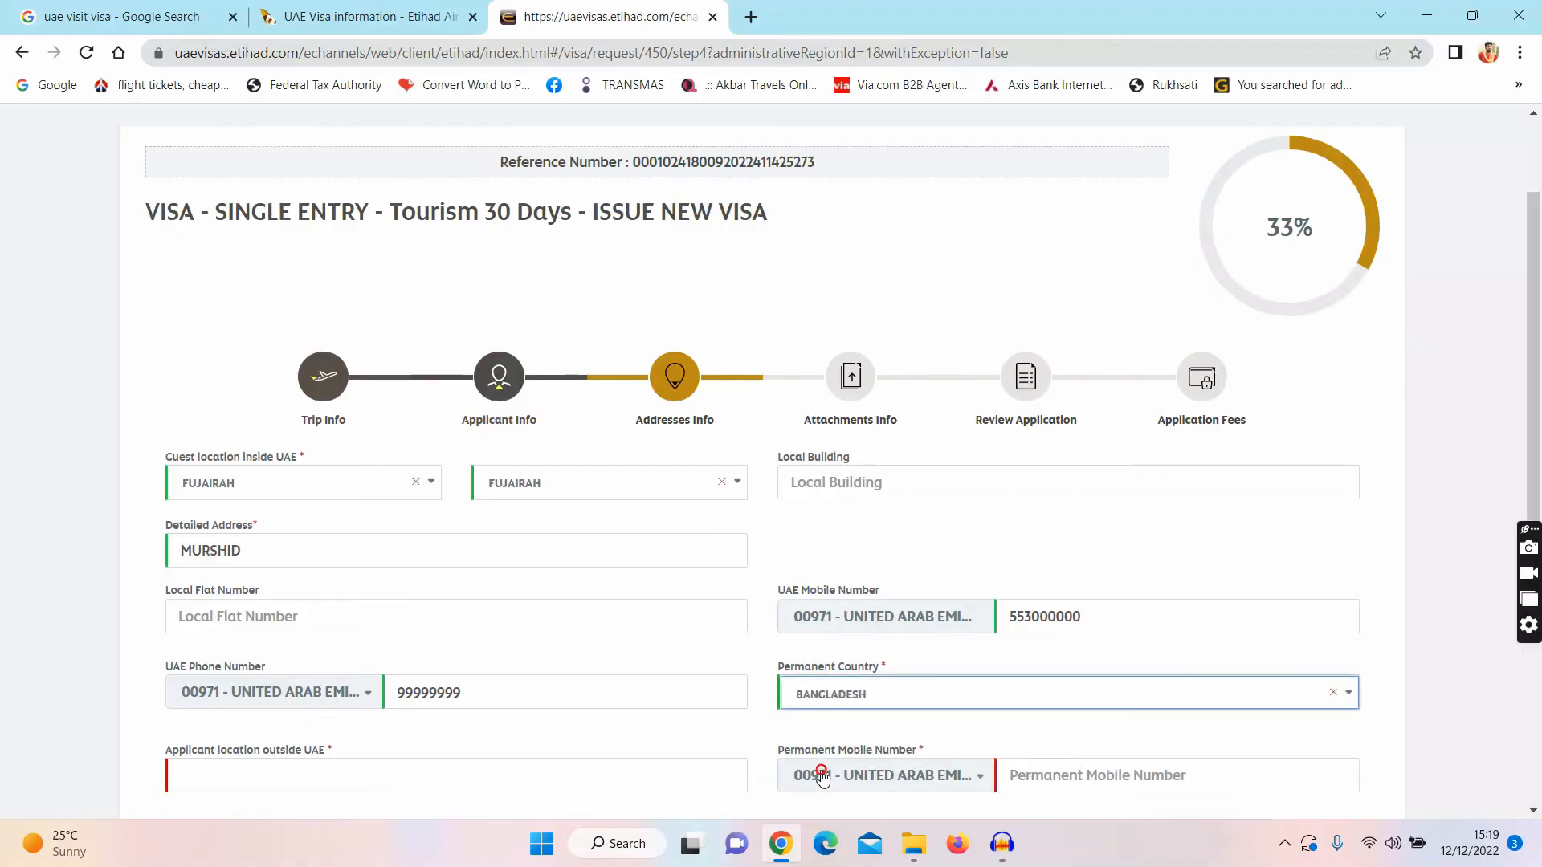
{"action": "left_click", "coordinate": [255, 786]}
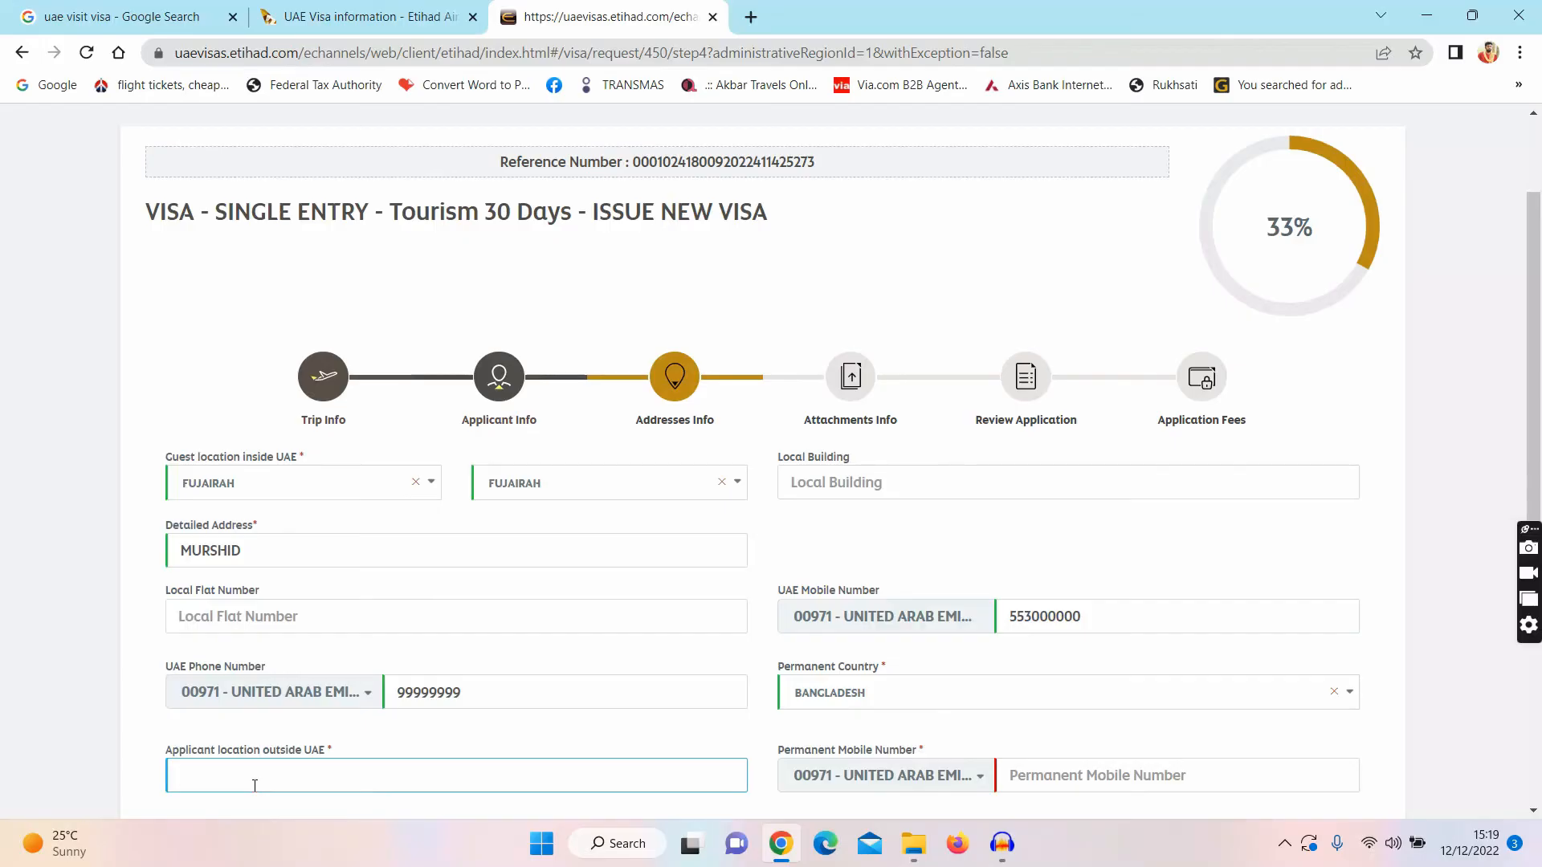
{"action": "type", "text": "BANGLADESH"}
{"action": "left_click", "coordinate": [1052, 785]}
{"action": "type", "text": "55"}
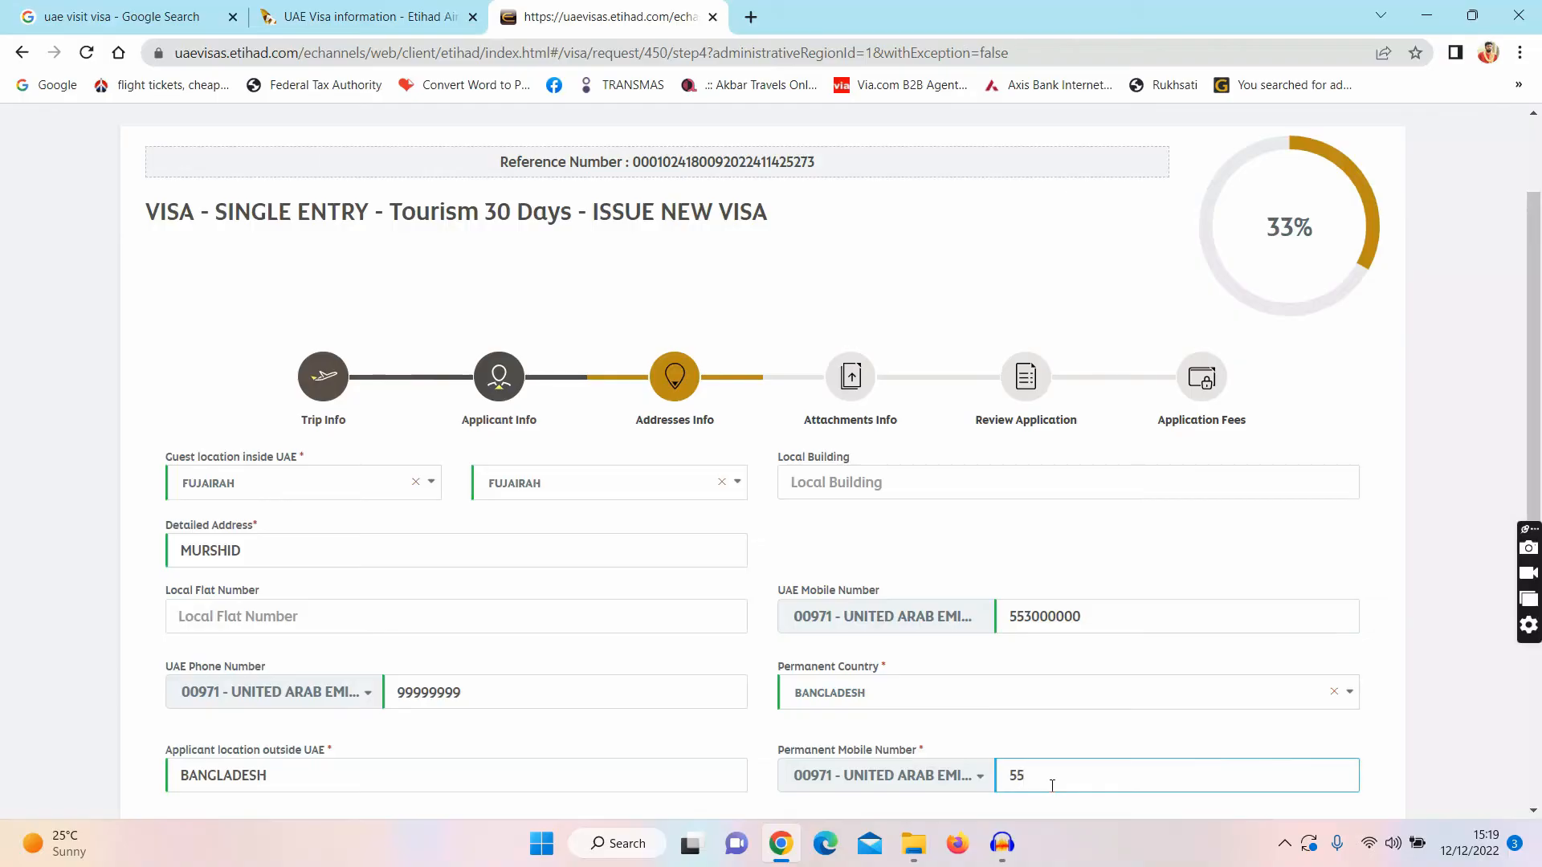
{"action": "type", "text": "300000"}
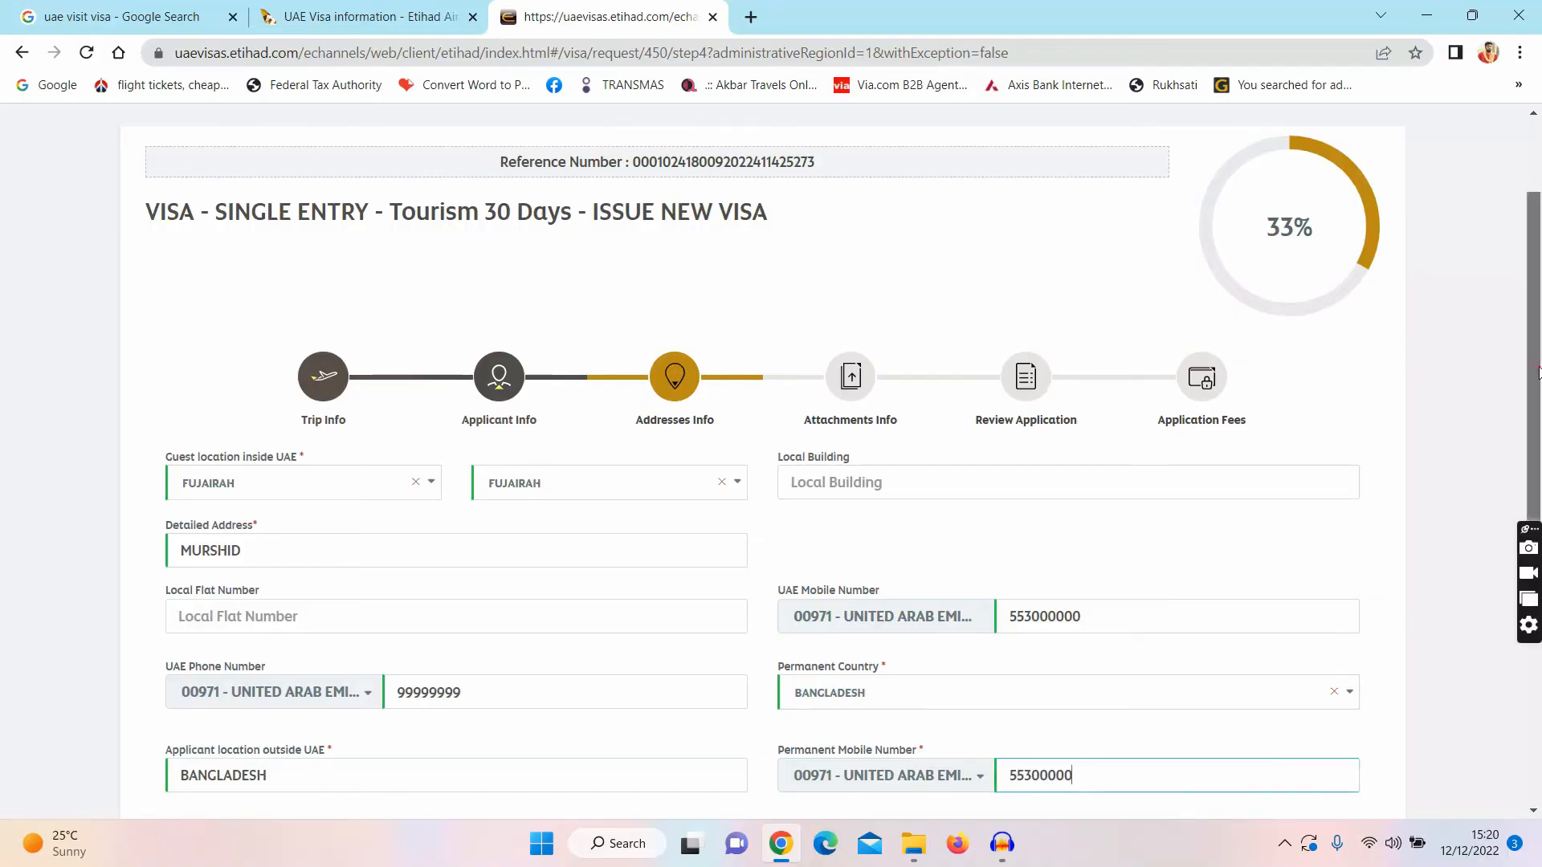
{"action": "scroll", "coordinate": [1527, 441], "scroll_direction": "down", "scroll_amount": 1}
{"action": "scroll", "coordinate": [1526, 440], "scroll_direction": "down", "scroll_amount": 2}
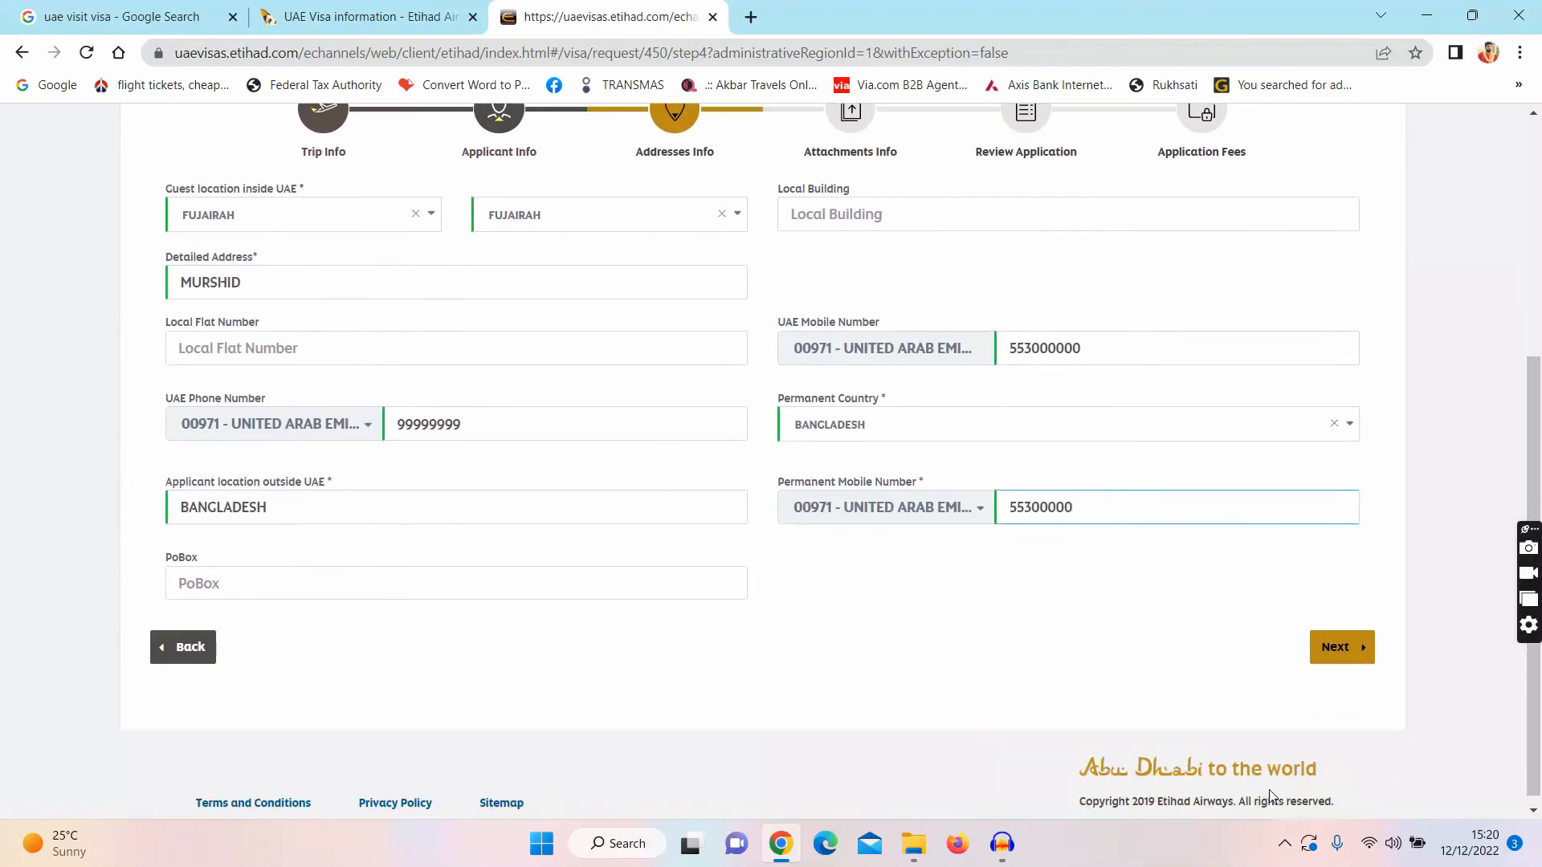
Step: Submit the address details and scroll to the Attachments Info upload area
{"action": "left_click", "coordinate": [1343, 648]}
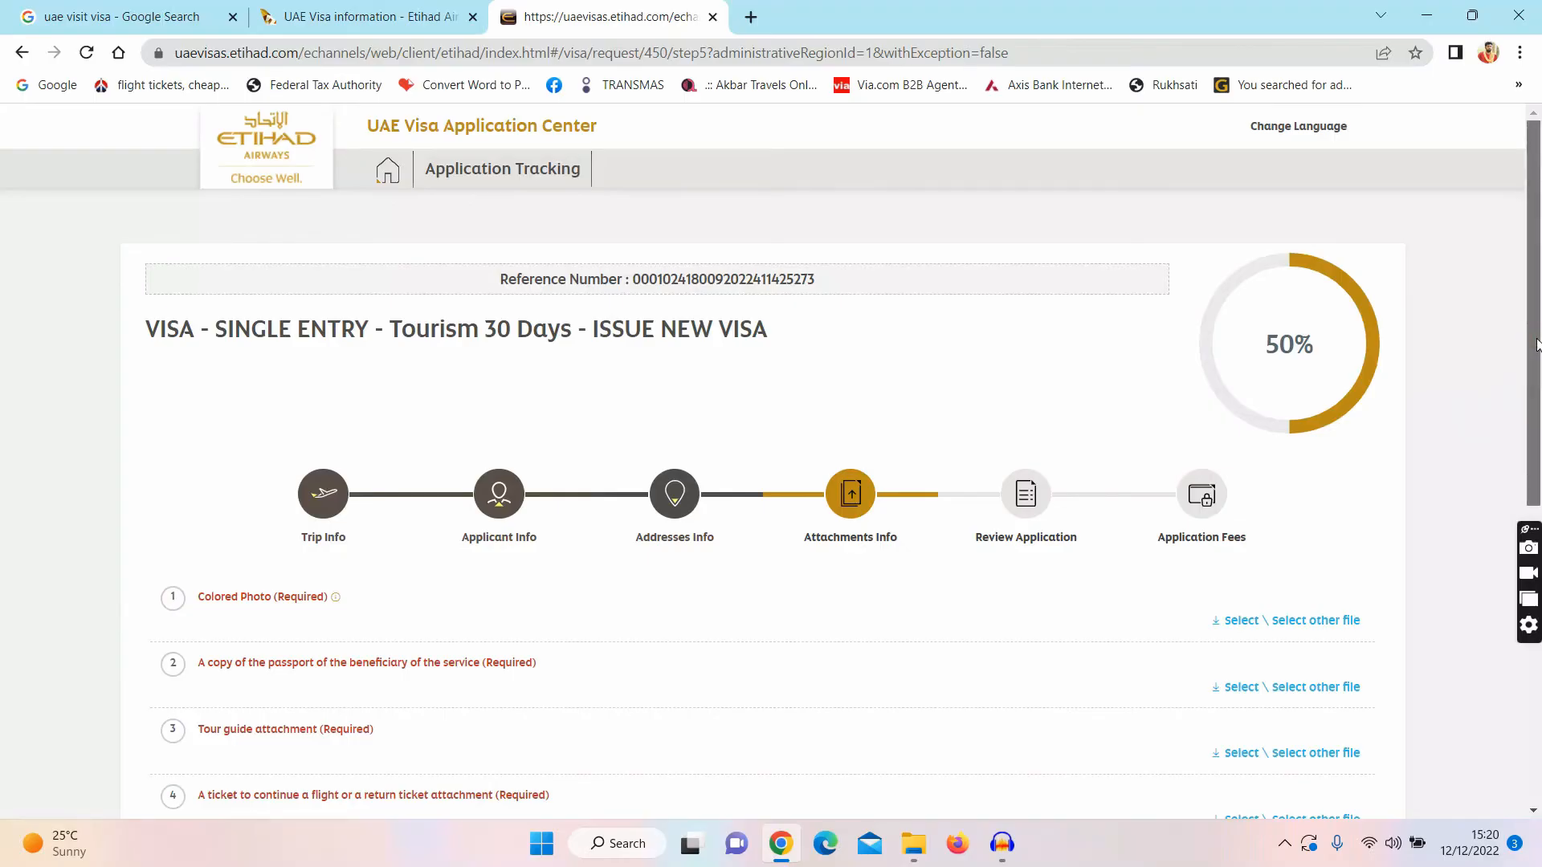
{"action": "left_click_drag", "start_coordinate": [1535, 343], "coordinate": [1539, 465]}
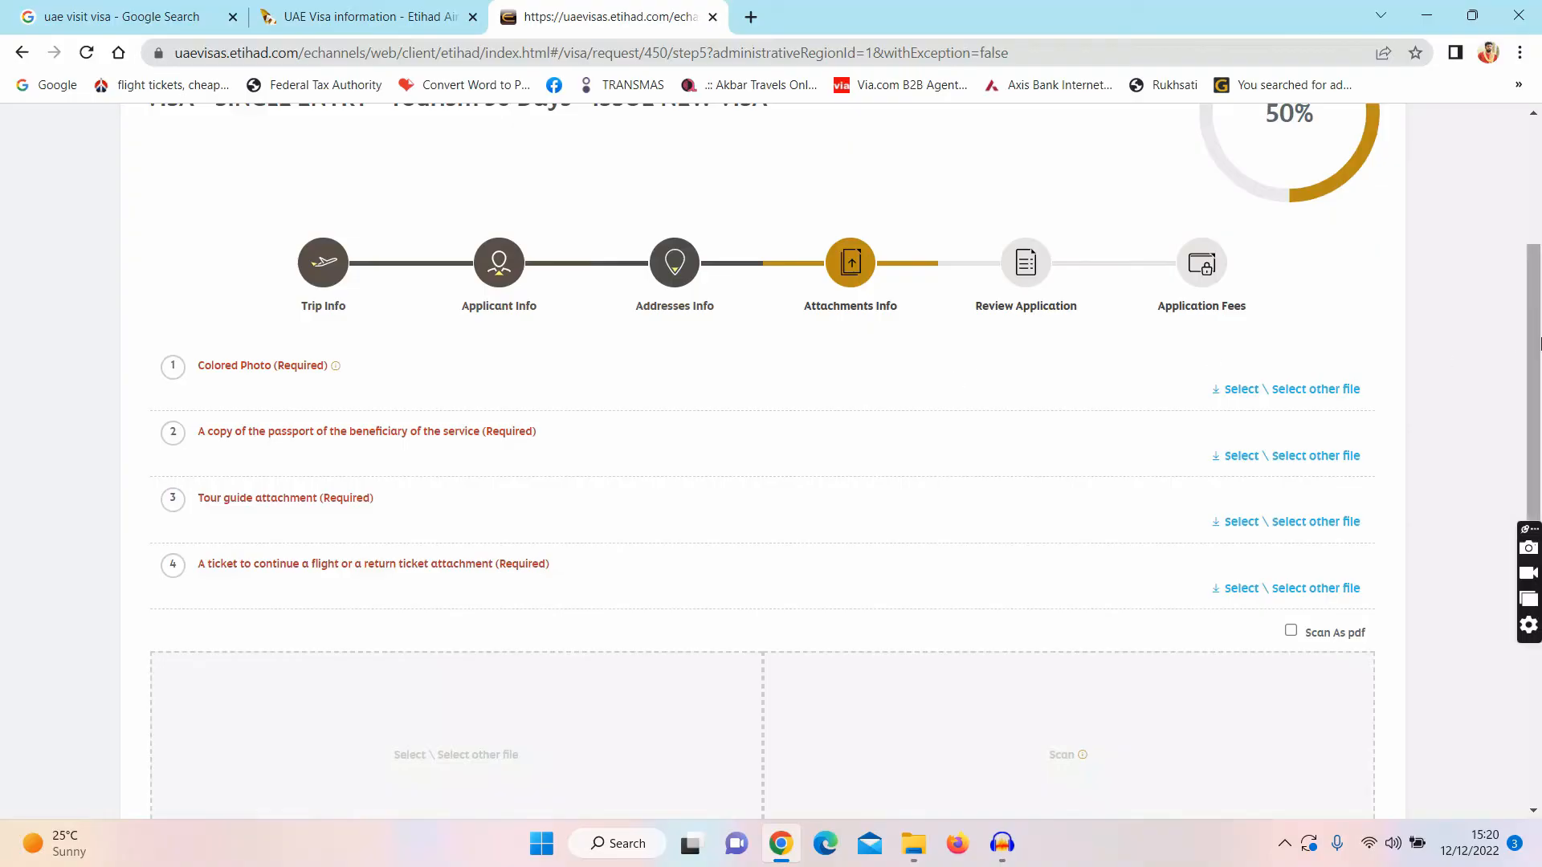
{"action": "left_click_drag", "start_coordinate": [1537, 331], "coordinate": [1508, 437]}
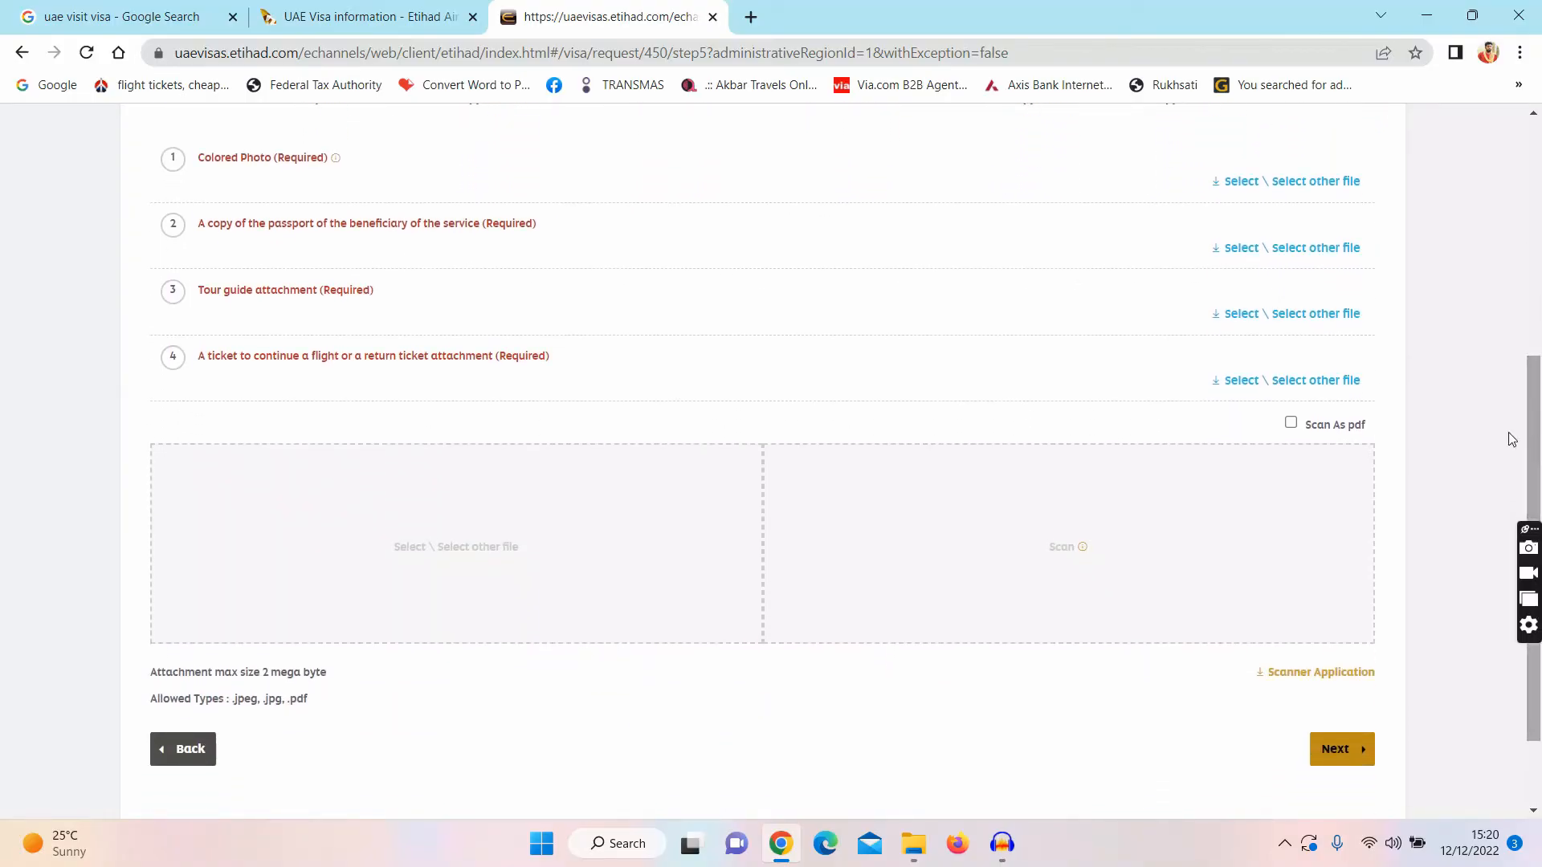
Step: Upload the photo and passport files from the visit visa folder
{"action": "left_click", "coordinate": [526, 517]}
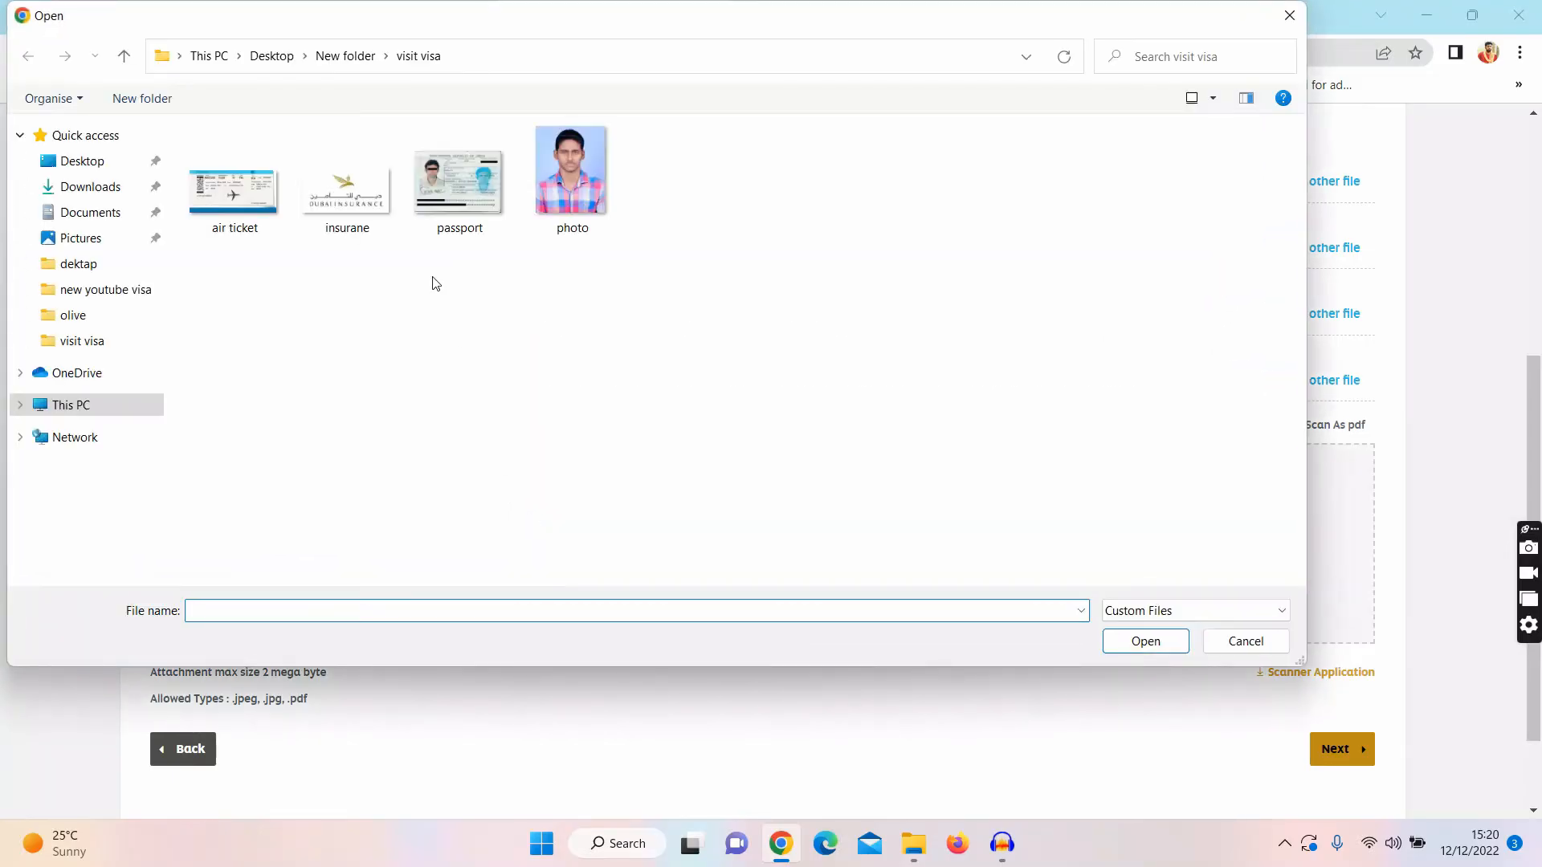
{"action": "left_click", "coordinate": [620, 155]}
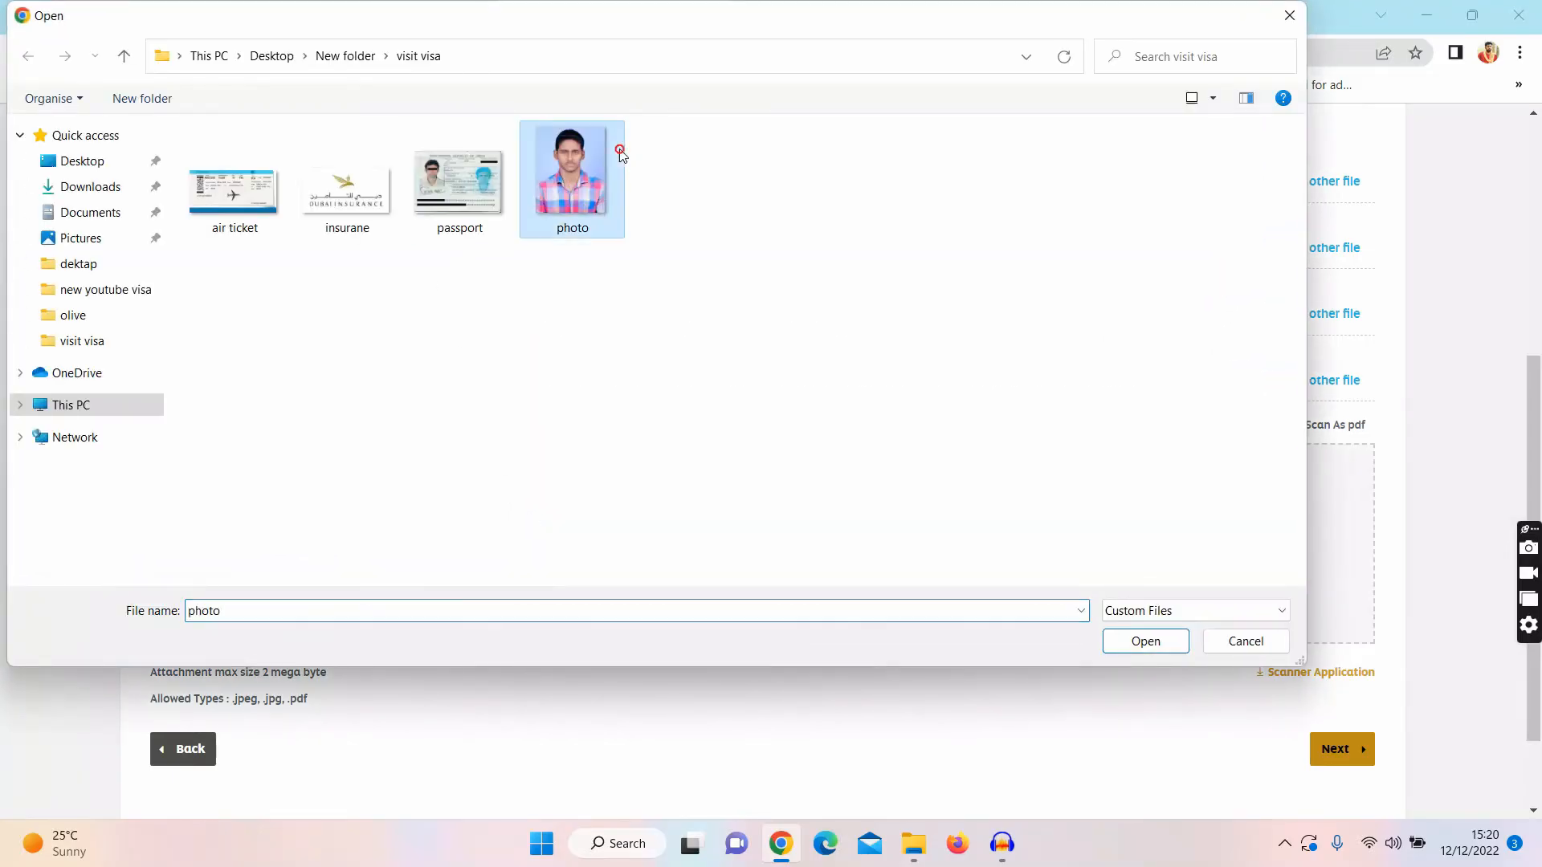
{"action": "left_click", "coordinate": [1149, 643]}
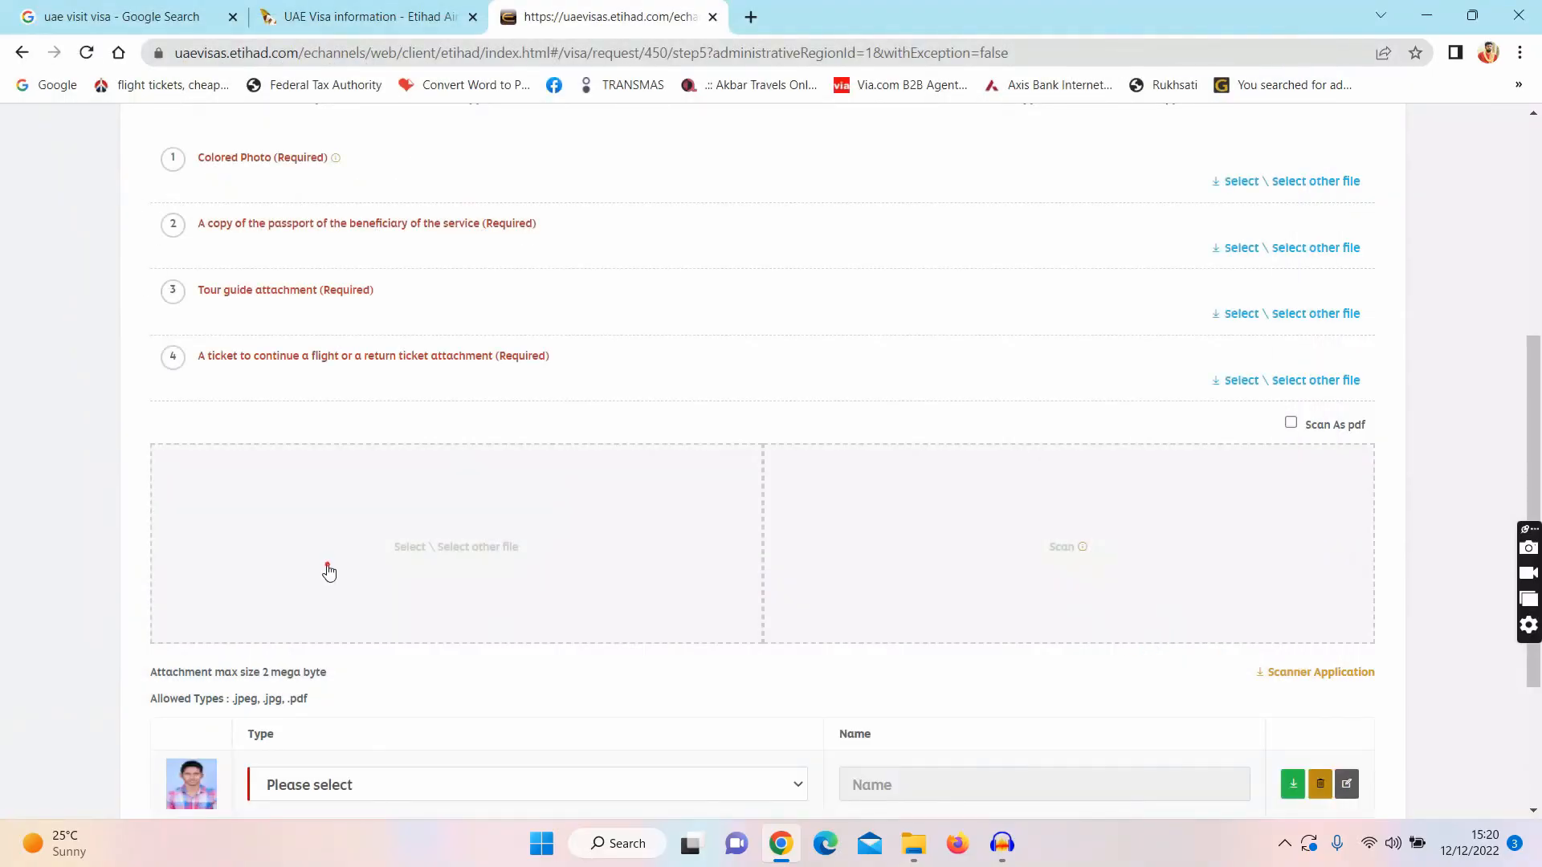
{"action": "left_click", "coordinate": [328, 572]}
{"action": "left_click", "coordinate": [446, 233]}
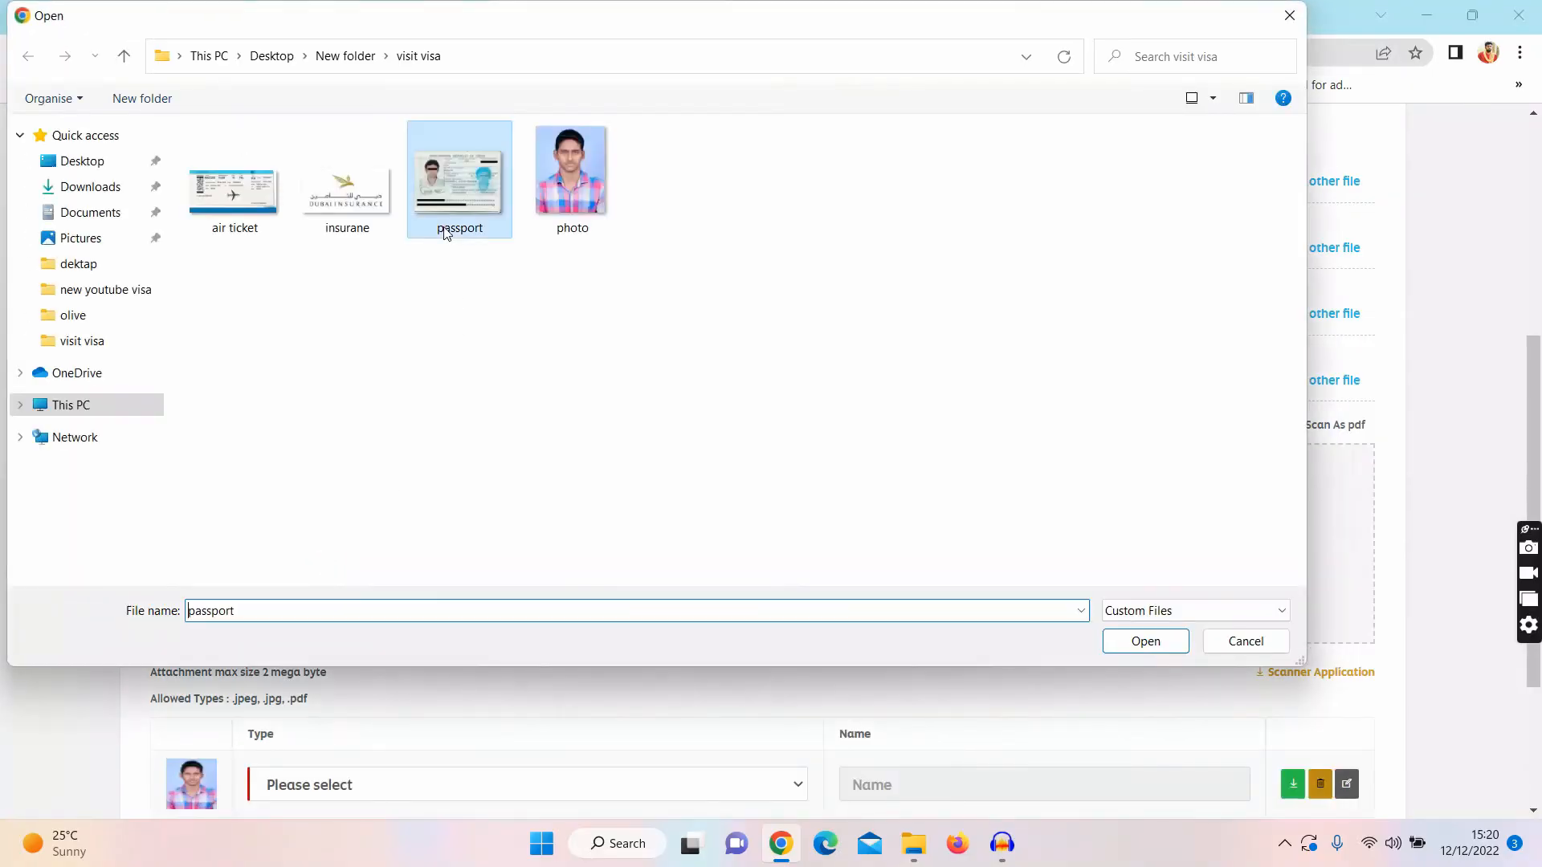
{"action": "left_click", "coordinate": [1146, 643]}
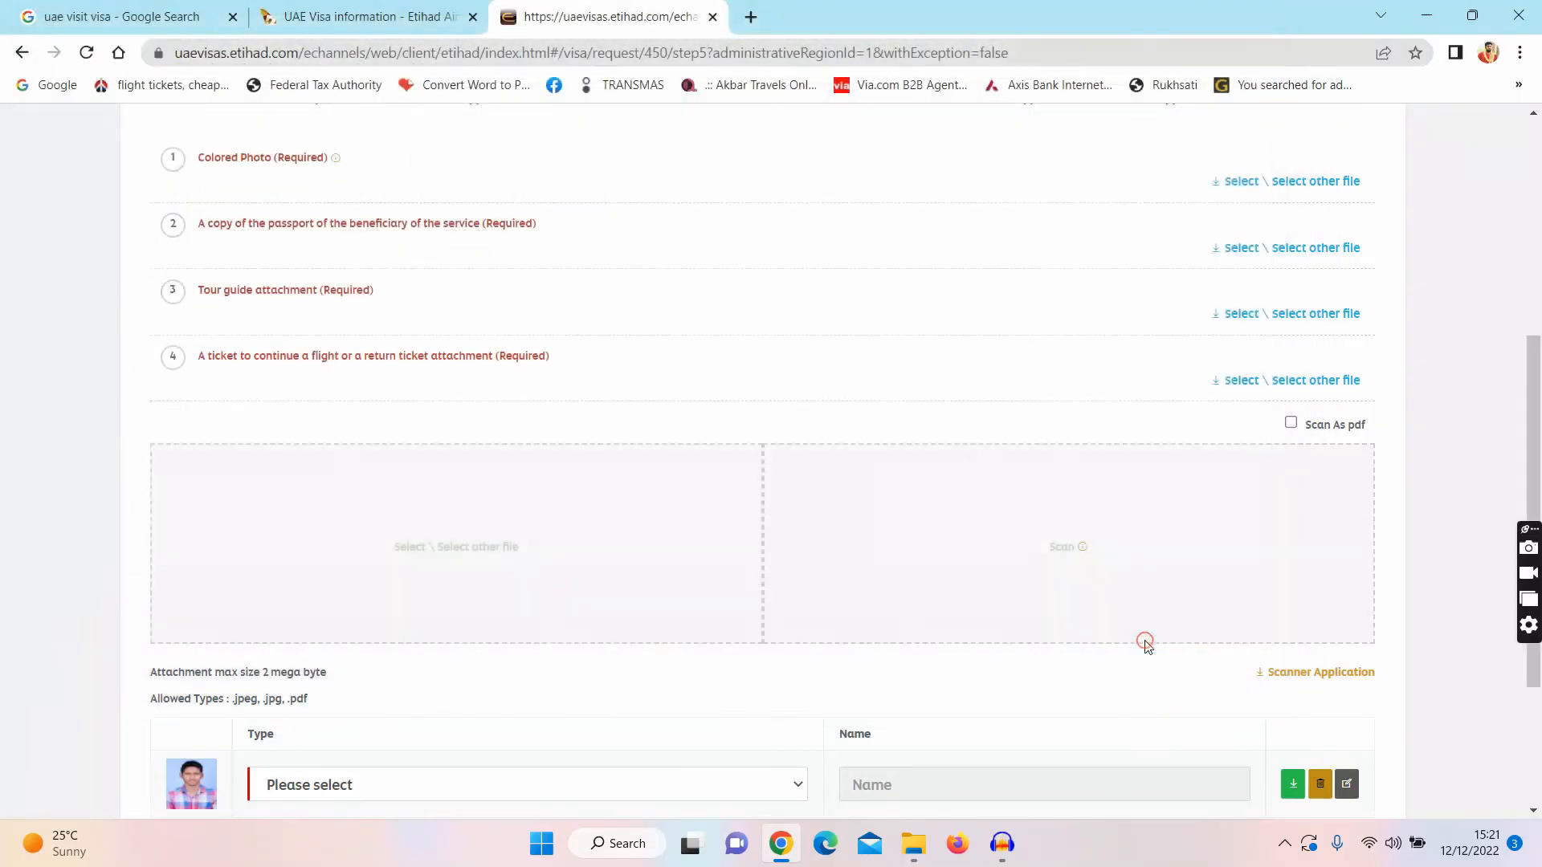
Step: Upload the insurane and air ticket files as the remaining attachments
{"action": "left_click", "coordinate": [487, 595]}
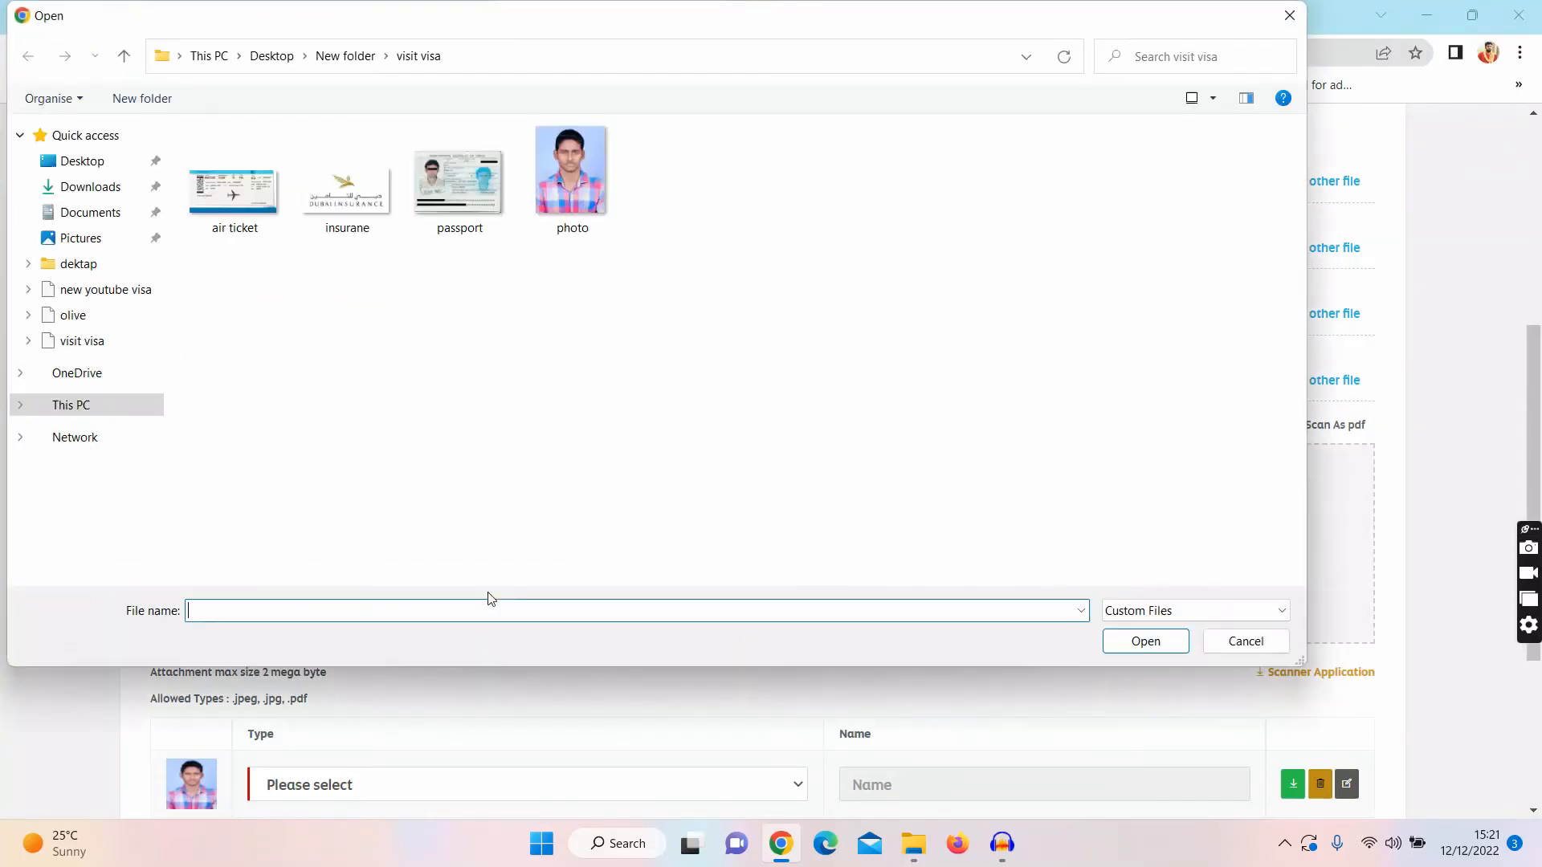
{"action": "left_click", "coordinate": [352, 228]}
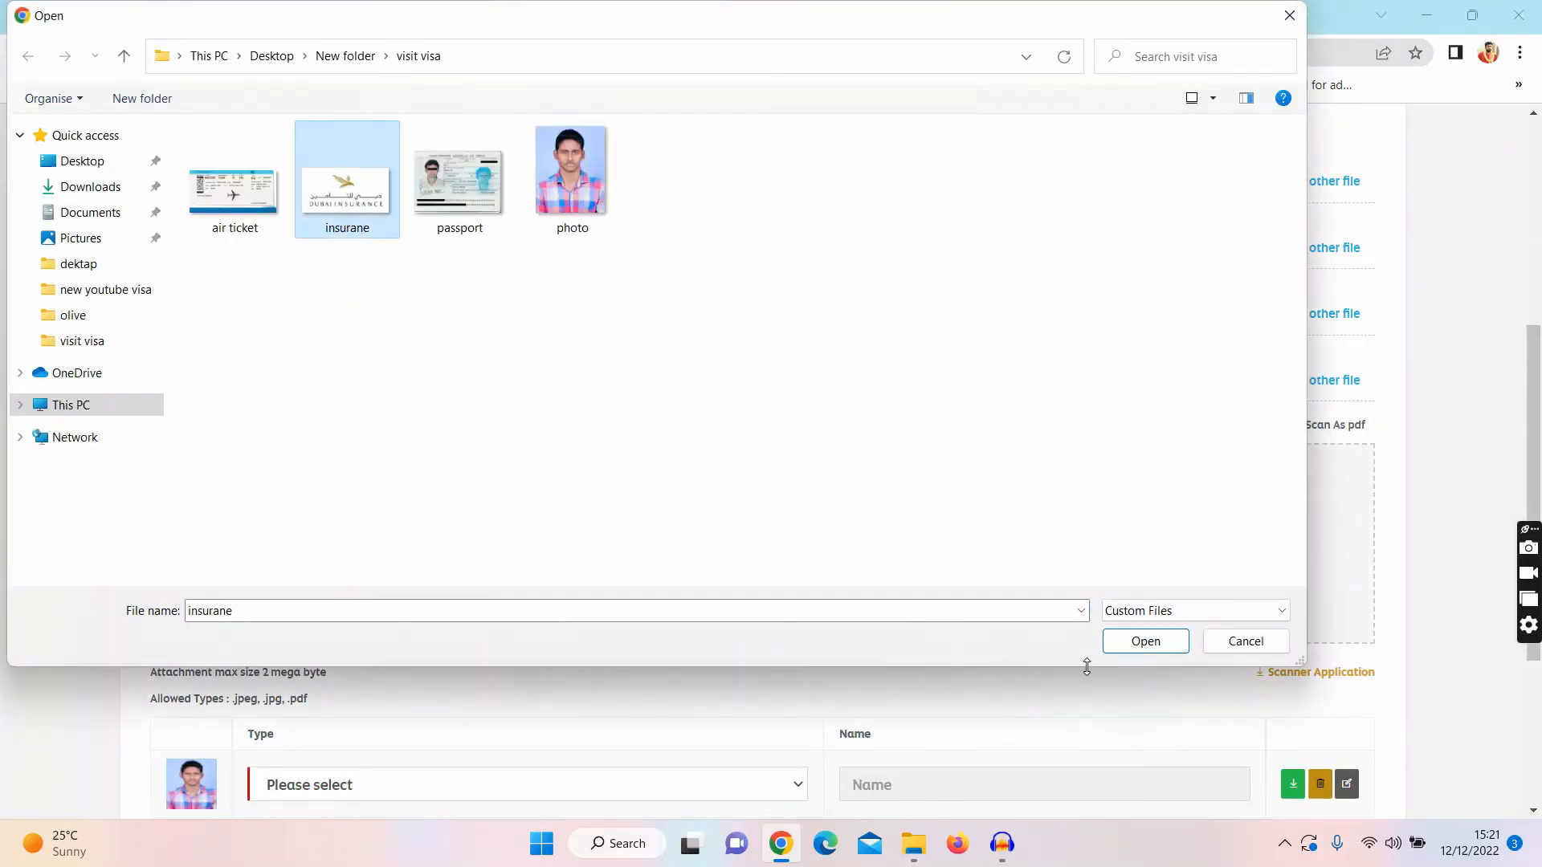
{"action": "left_click", "coordinate": [1118, 641]}
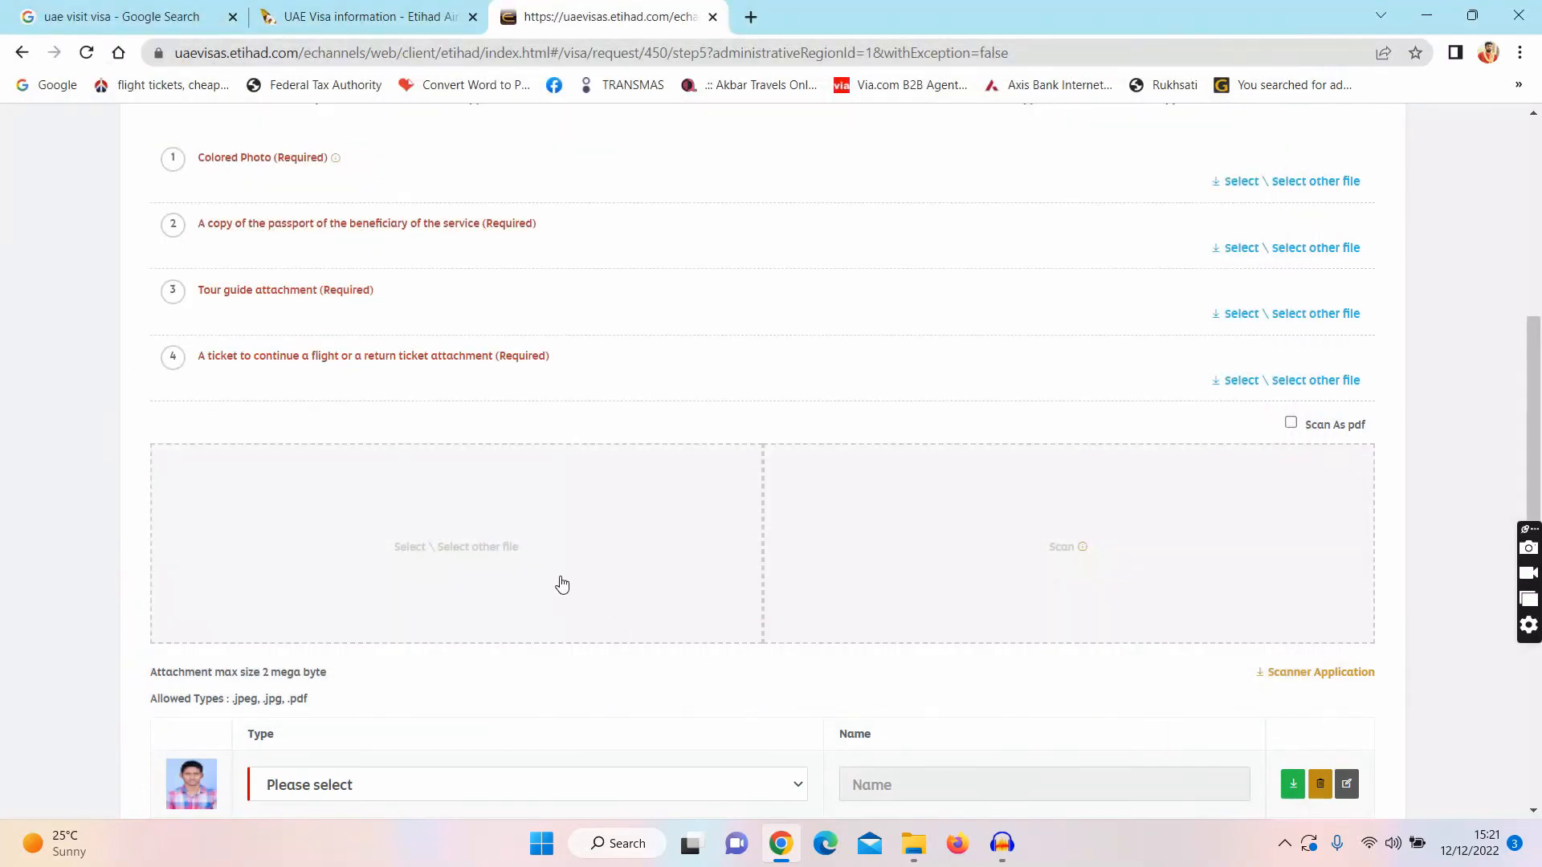
{"action": "left_click", "coordinate": [562, 584]}
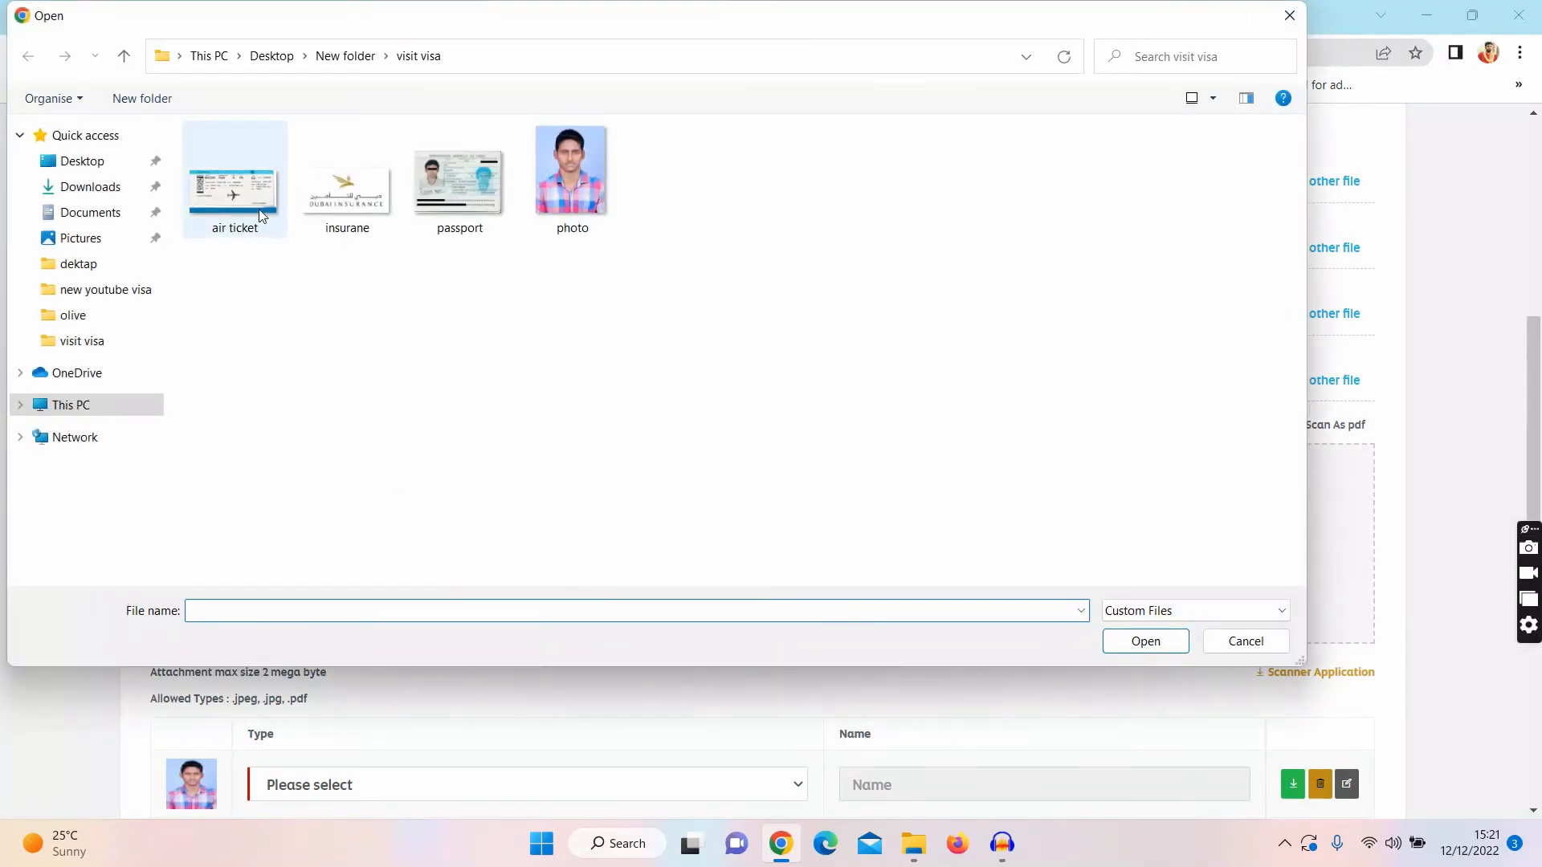
{"action": "left_click", "coordinate": [260, 215]}
{"action": "left_click", "coordinate": [1114, 647]}
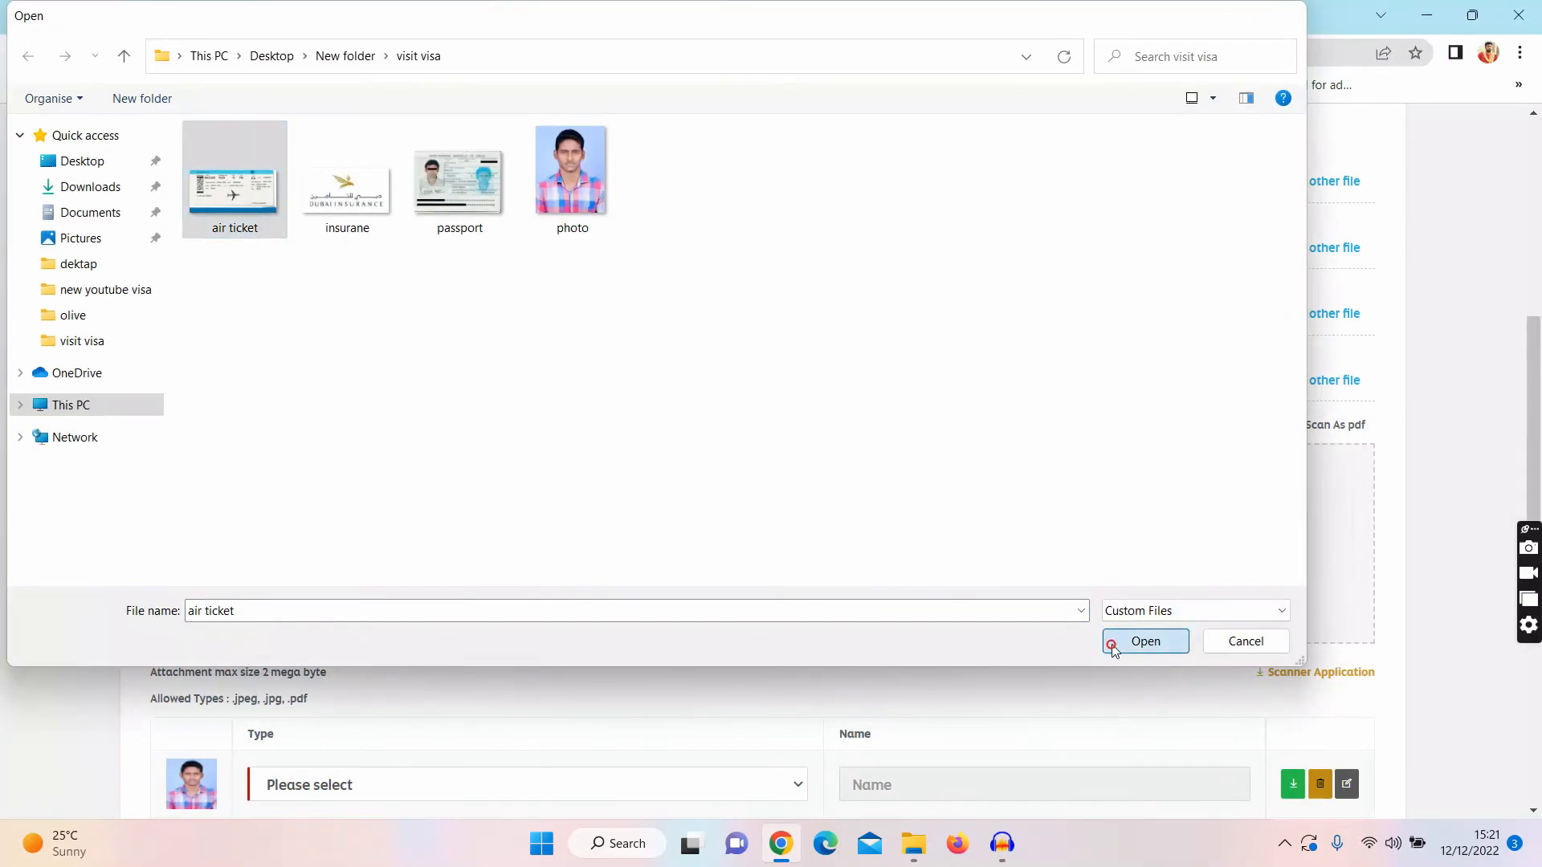
{"action": "scroll", "coordinate": [737, 459], "scroll_direction": "down", "scroll_amount": 5}
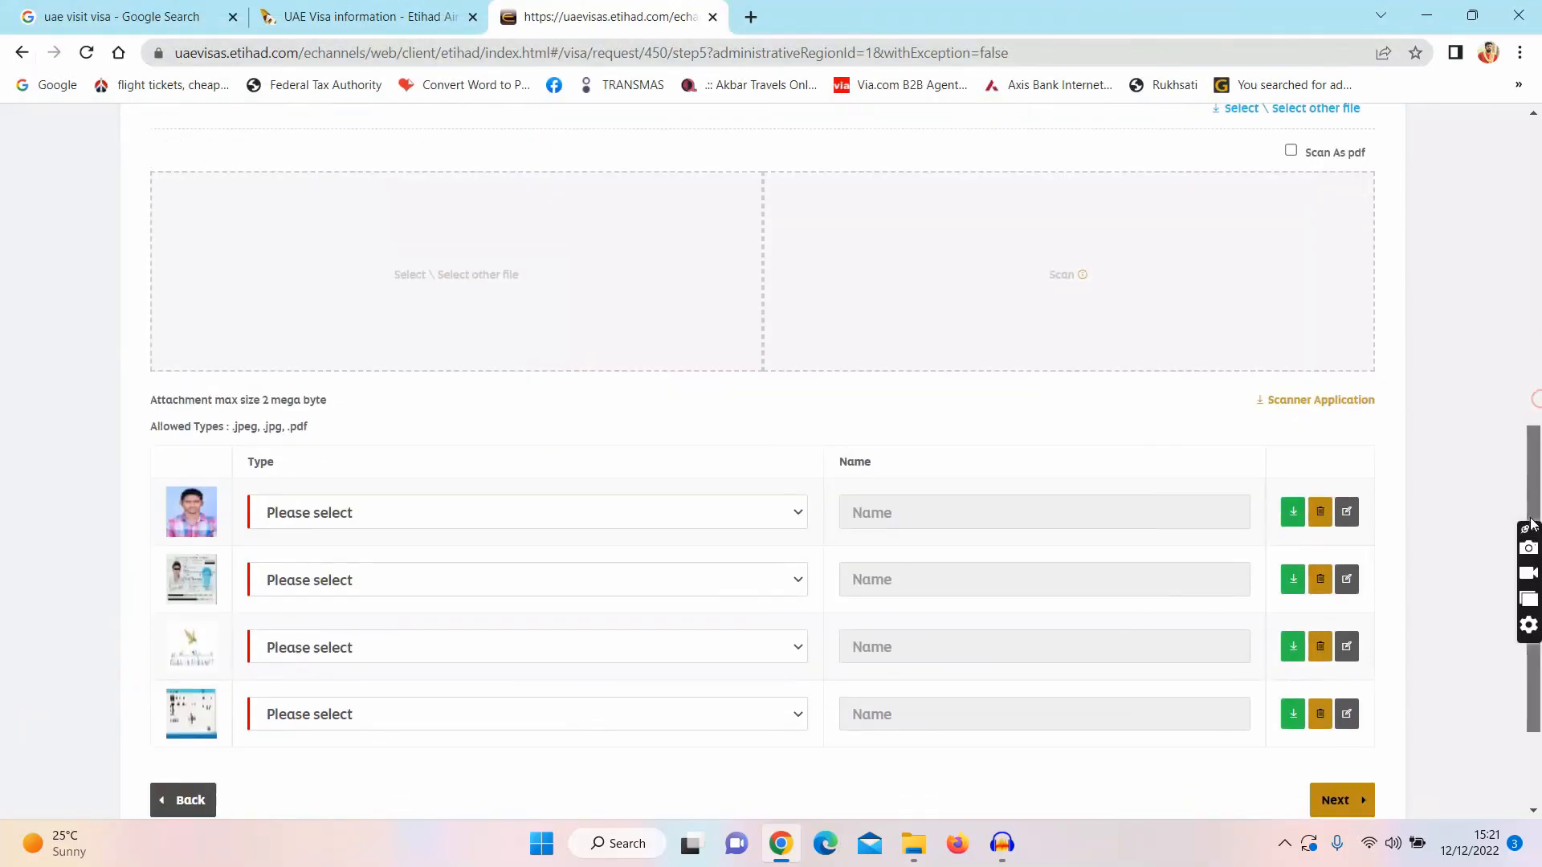
Step: Type the files as Colored Photo, passport copy, Tour guide attachment and return ticket attachment, then continue to review
{"action": "left_click", "coordinate": [634, 440]}
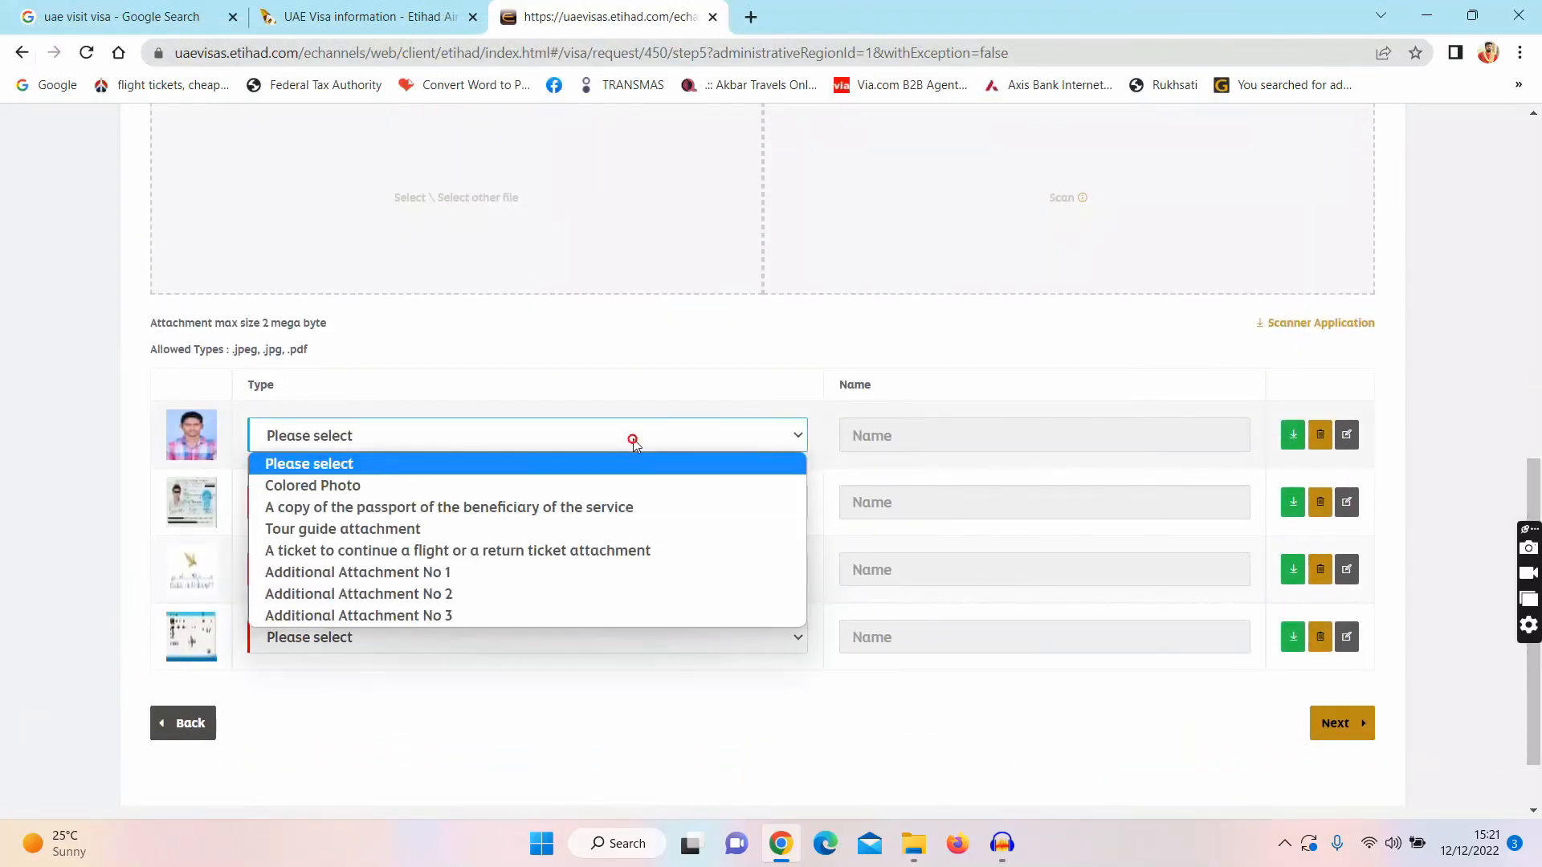
{"action": "left_click", "coordinate": [604, 487]}
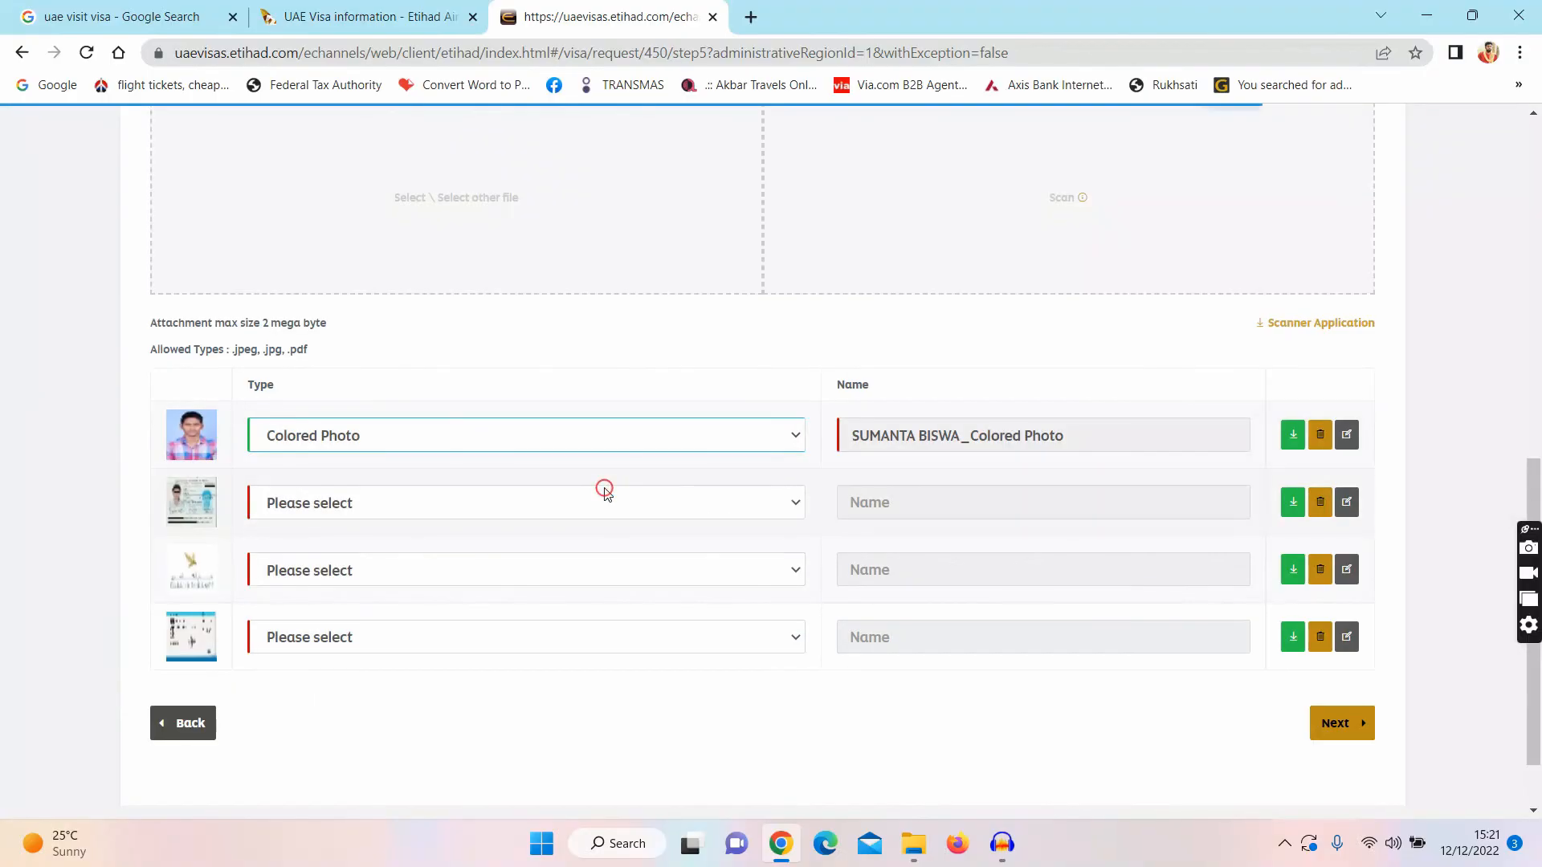
{"action": "left_click", "coordinate": [552, 504]}
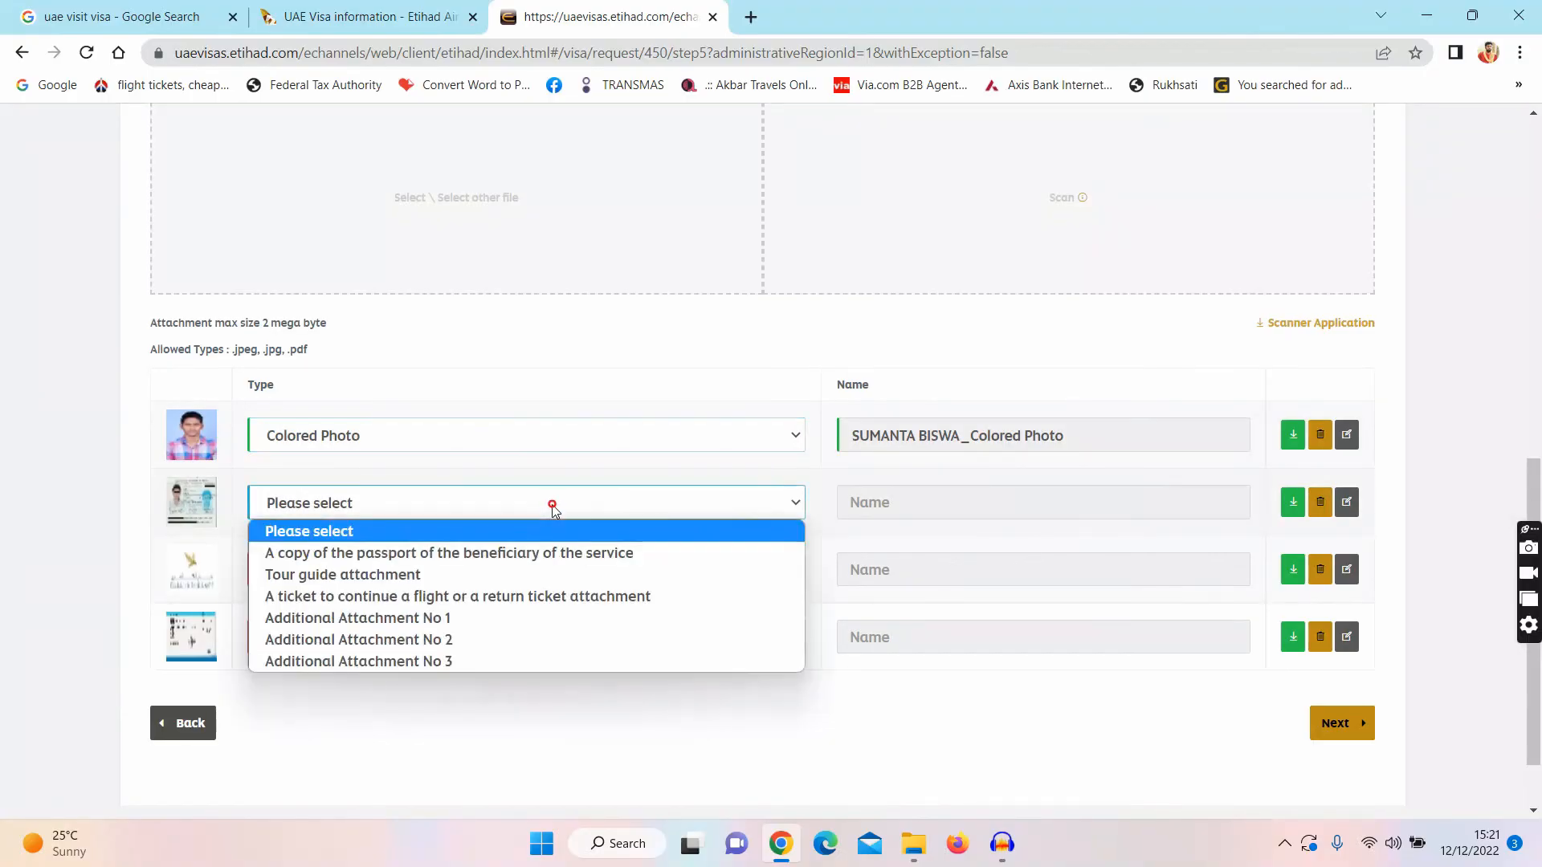
{"action": "left_click", "coordinate": [524, 551]}
{"action": "left_click", "coordinate": [475, 569]}
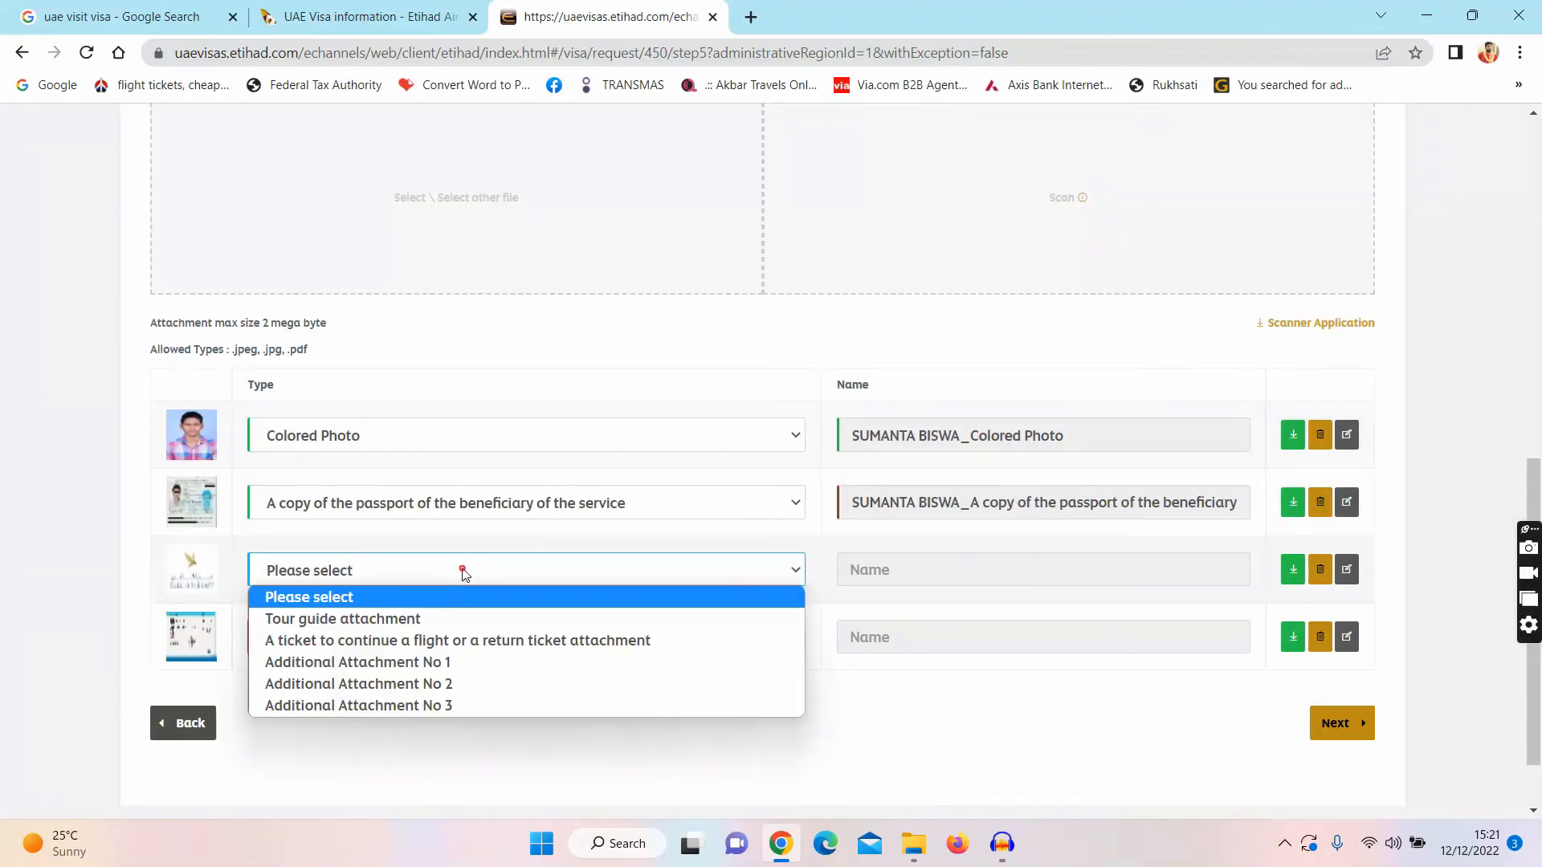
{"action": "left_click", "coordinate": [444, 622]}
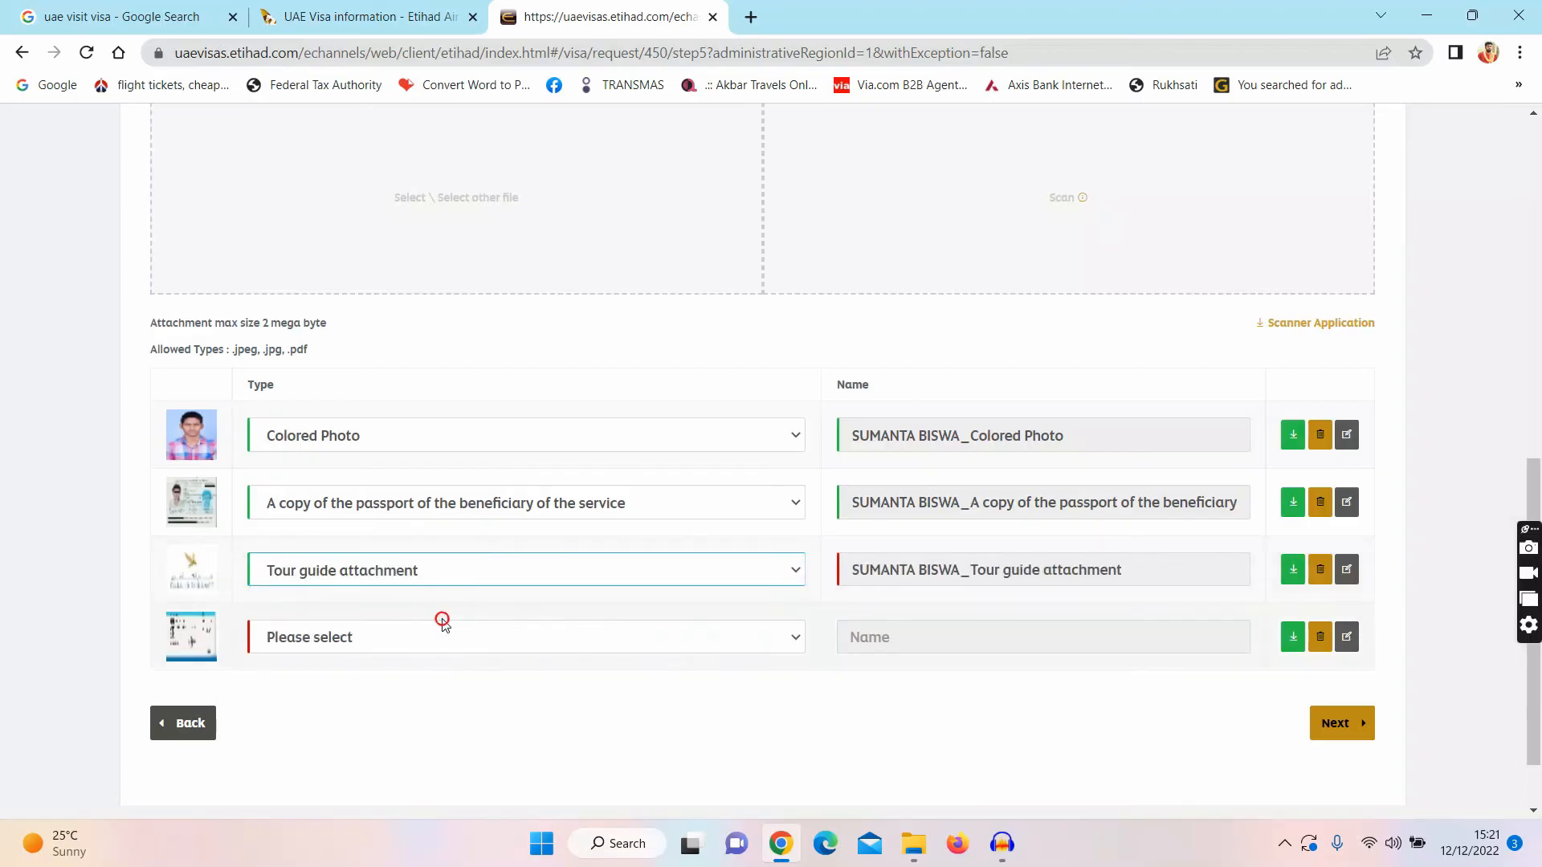
{"action": "left_click", "coordinate": [397, 643]}
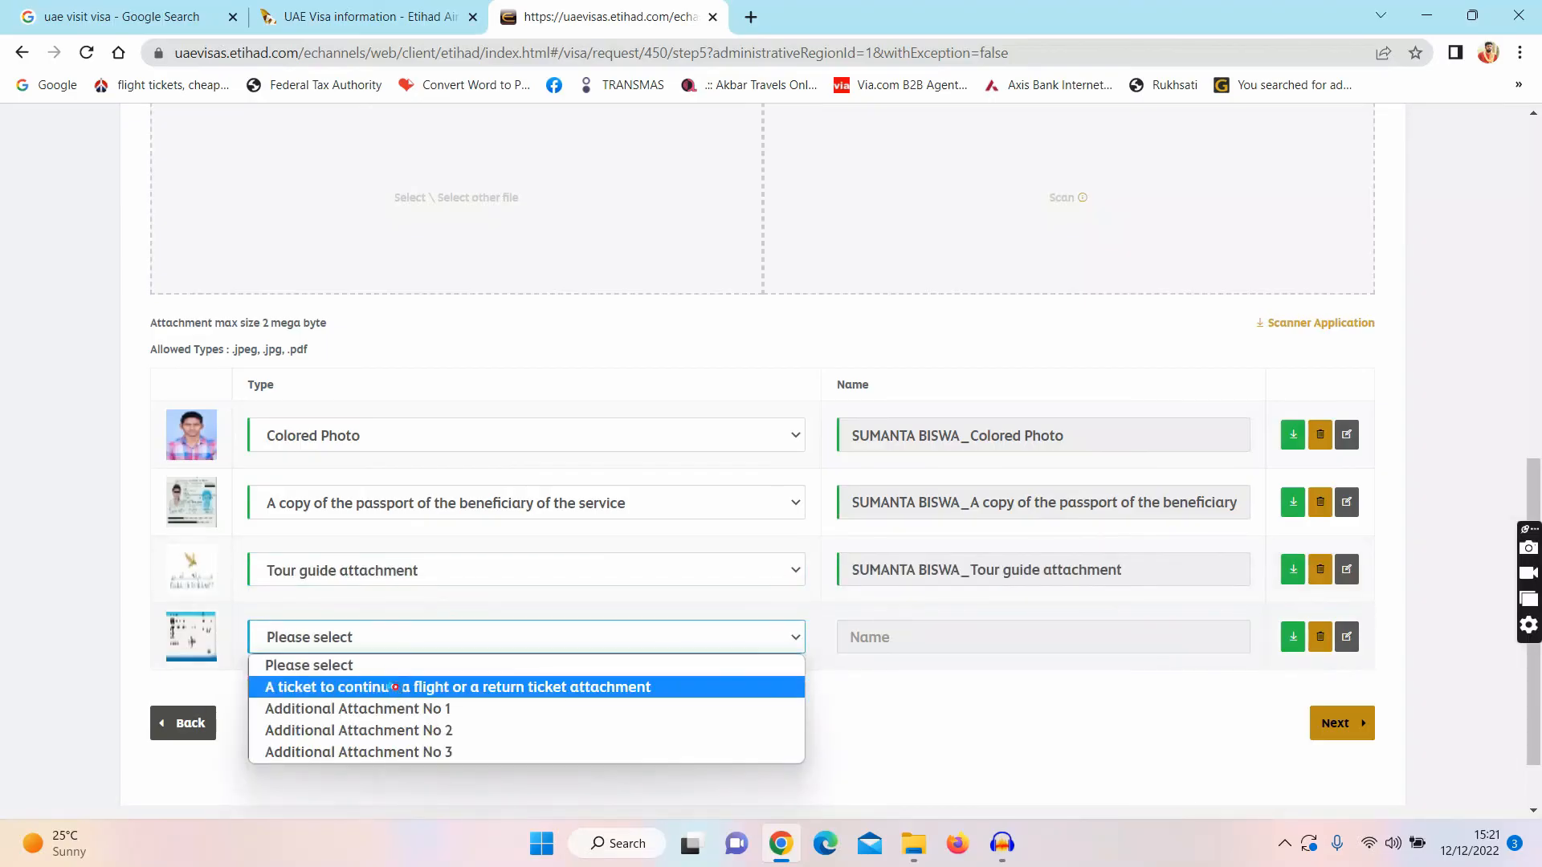
{"action": "left_click", "coordinate": [397, 687]}
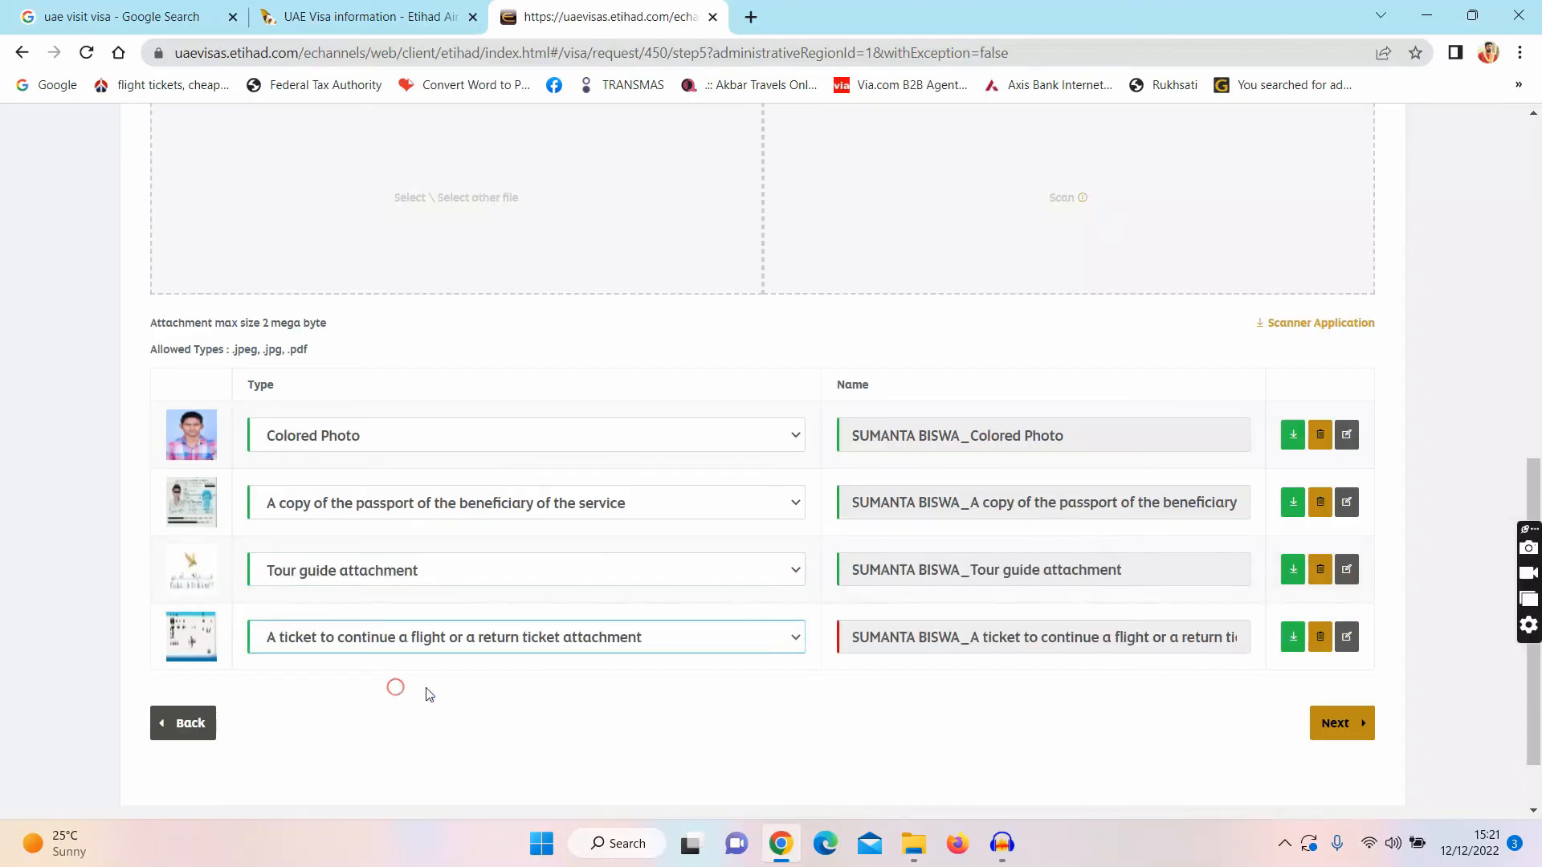
{"action": "left_click", "coordinate": [1353, 726]}
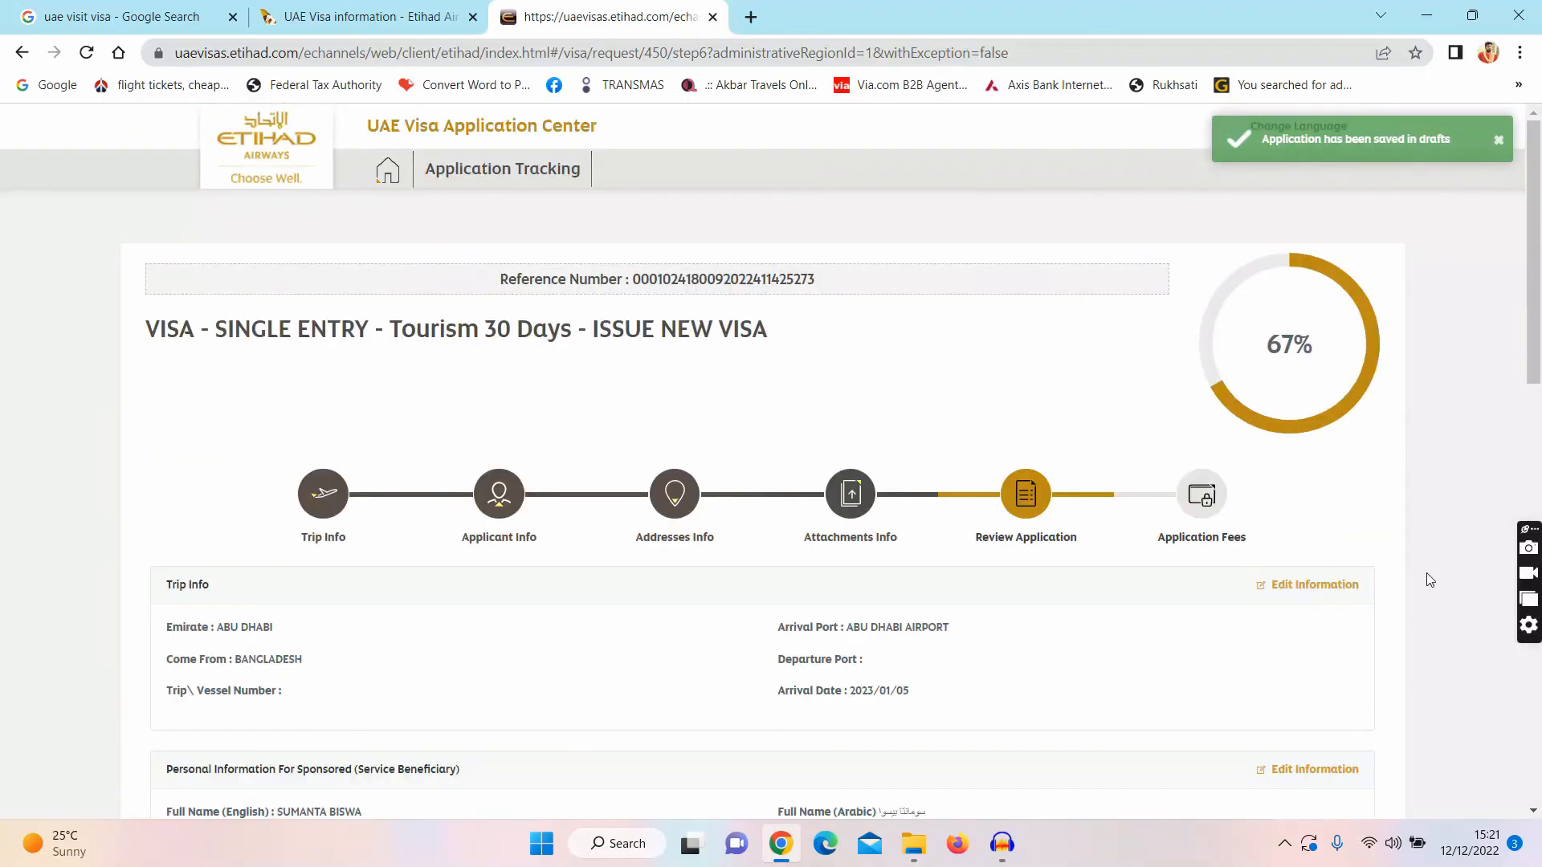
Step: Confirm the reviewed application and continue to Application Fees, totalling 356.40 AED including VAT
{"action": "left_click_drag", "start_coordinate": [1537, 315], "coordinate": [1526, 734]}
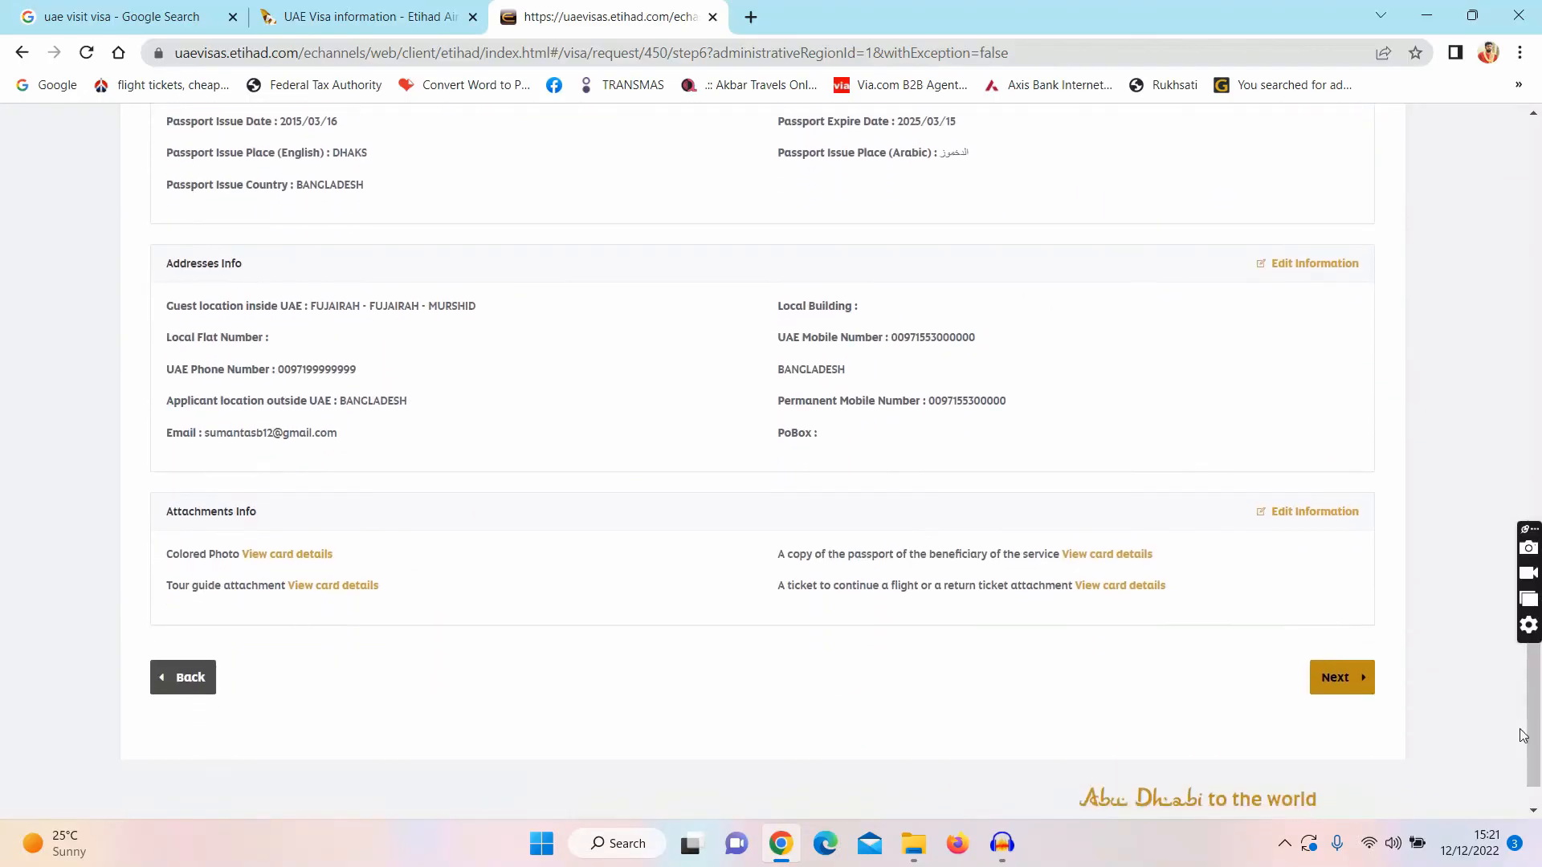
{"action": "left_click", "coordinate": [1365, 682]}
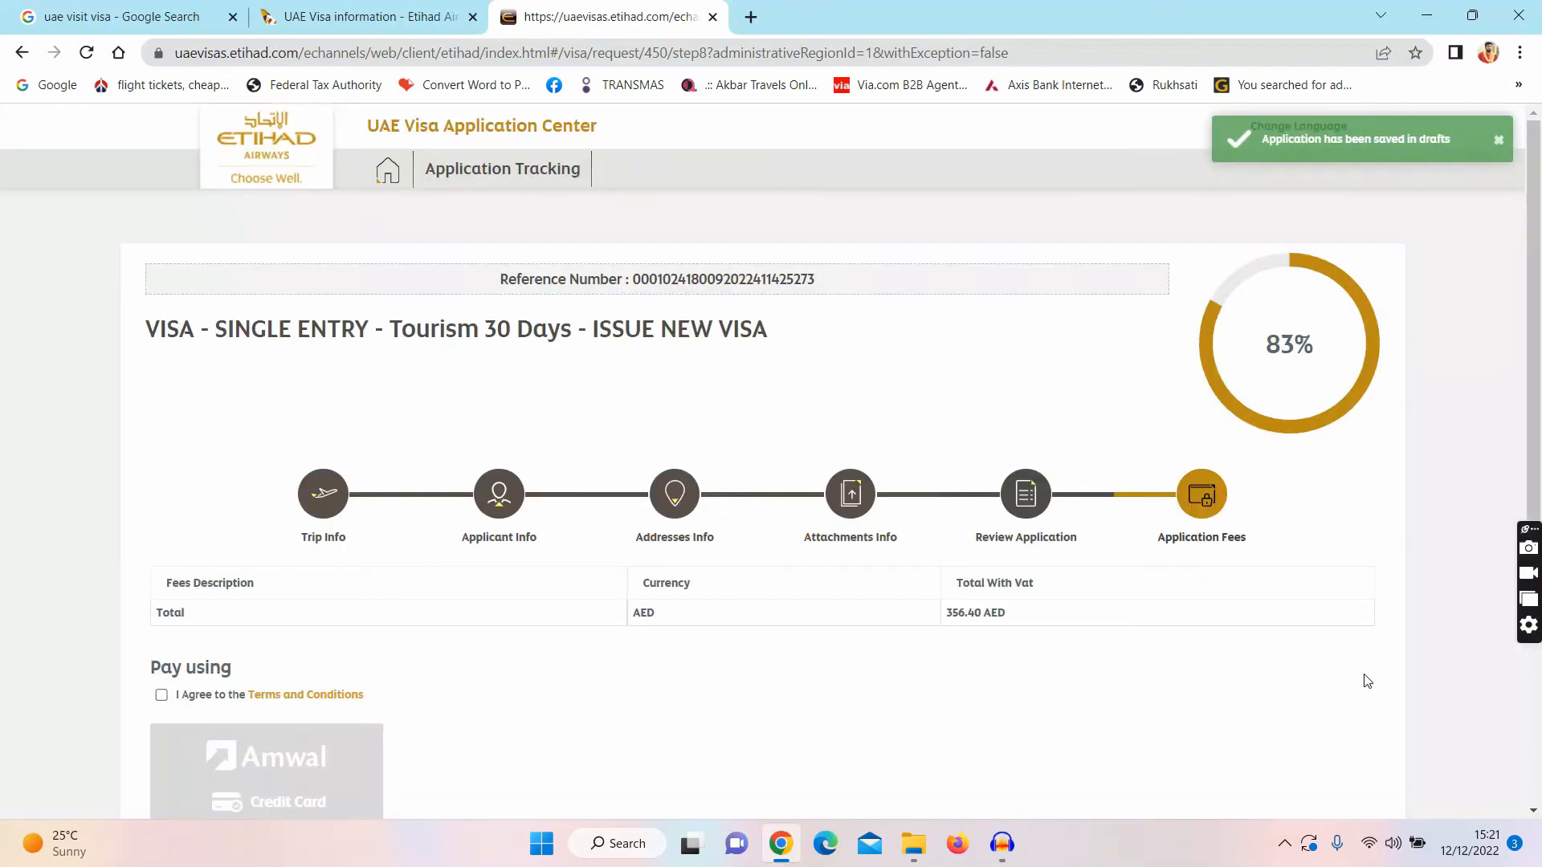
{"action": "left_click_drag", "start_coordinate": [1536, 376], "coordinate": [1539, 486]}
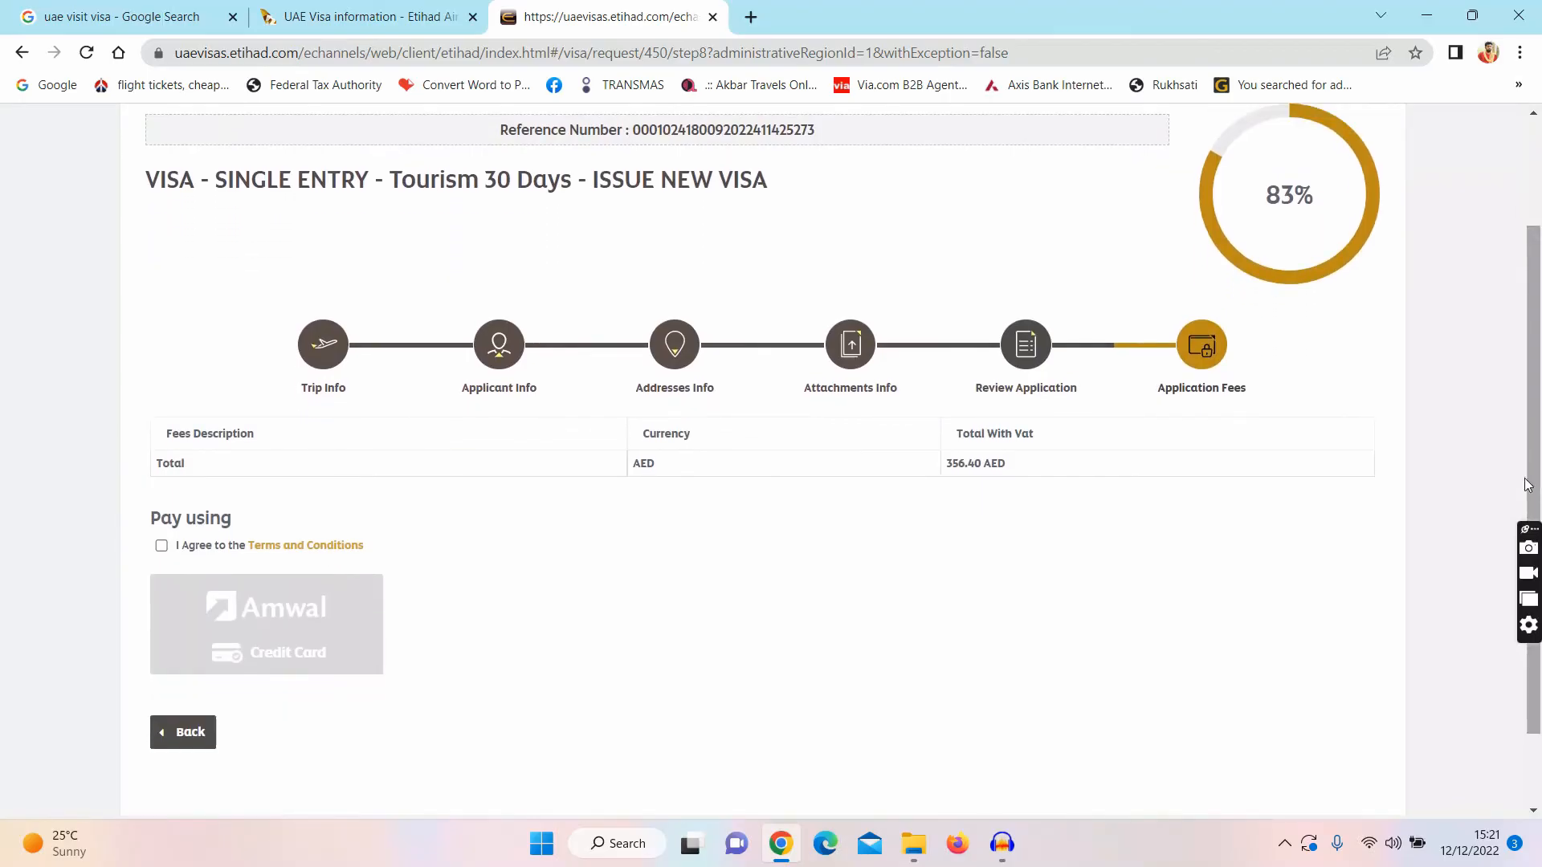
{"action": "triple_click", "coordinate": [957, 466]}
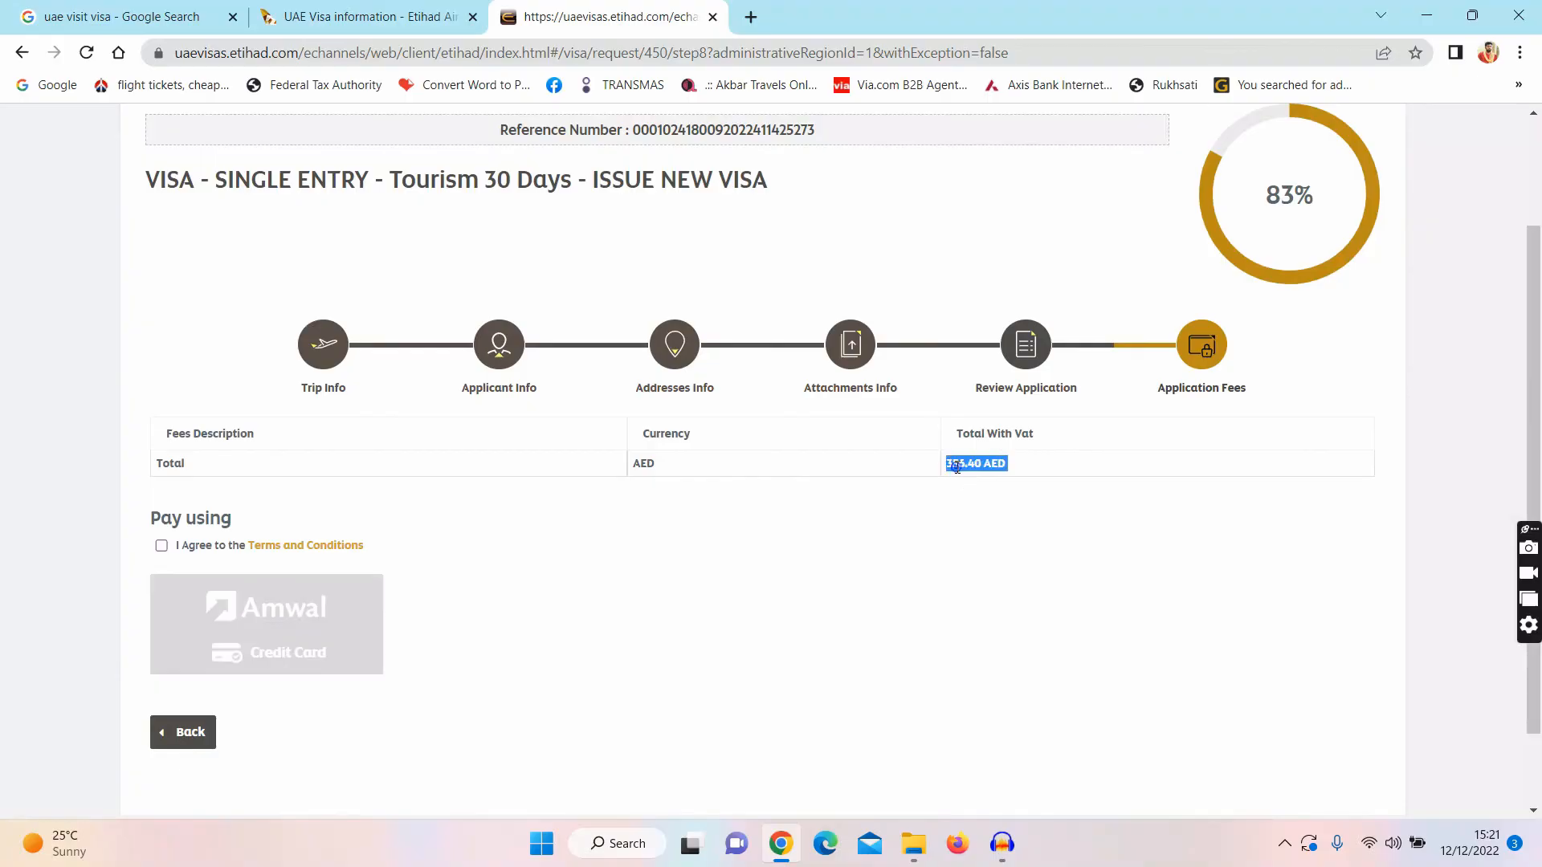
{"action": "left_click", "coordinate": [1026, 485]}
Step: Search Google in a new tab for the 'uae to taka' currency conversion
{"action": "left_click", "coordinate": [751, 17]}
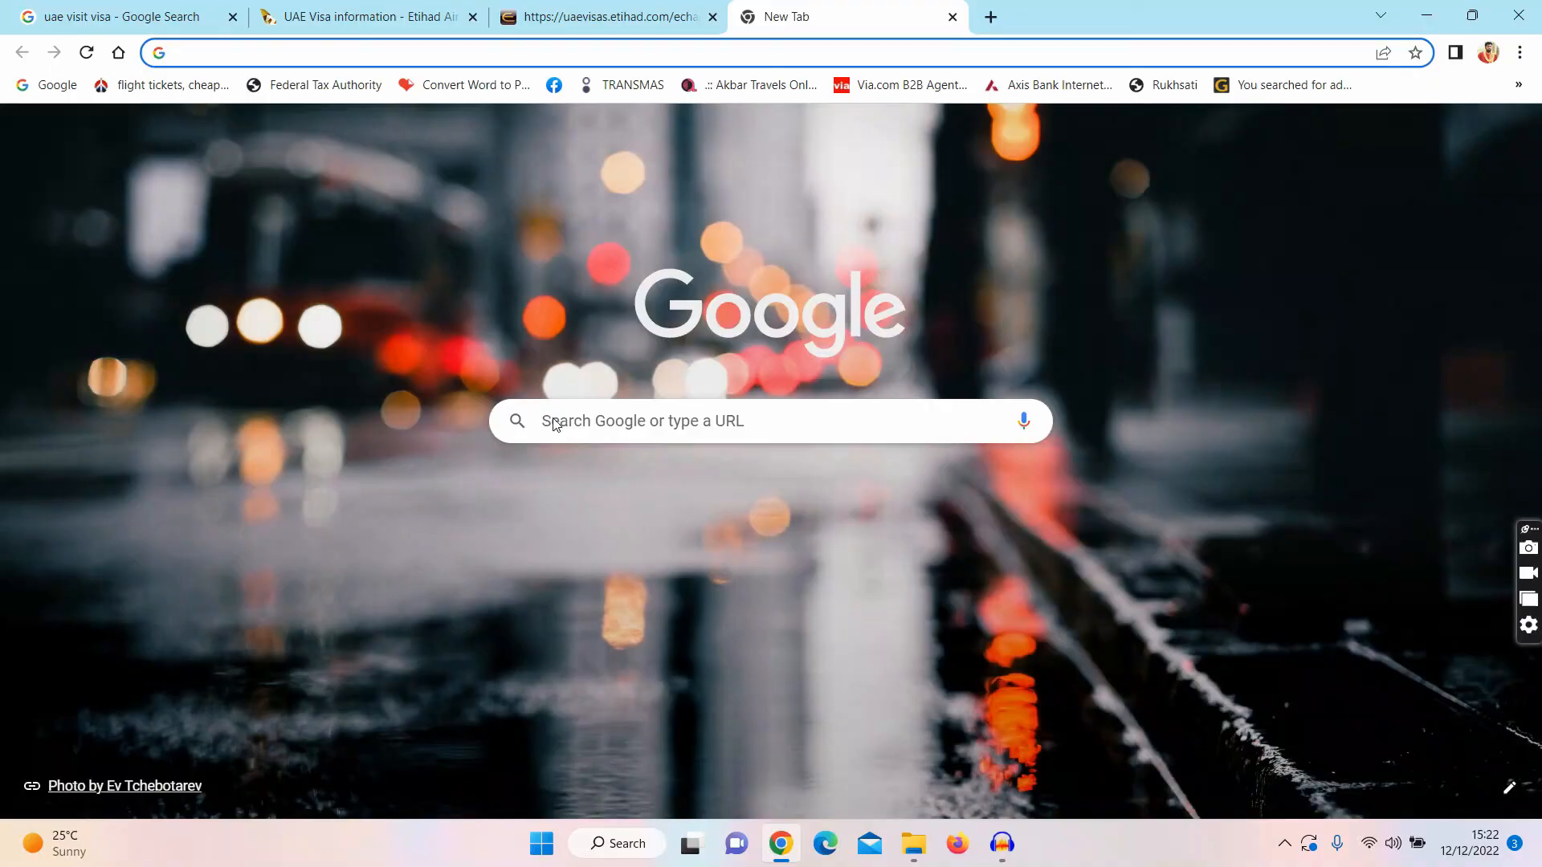
{"action": "left_click", "coordinate": [556, 424]}
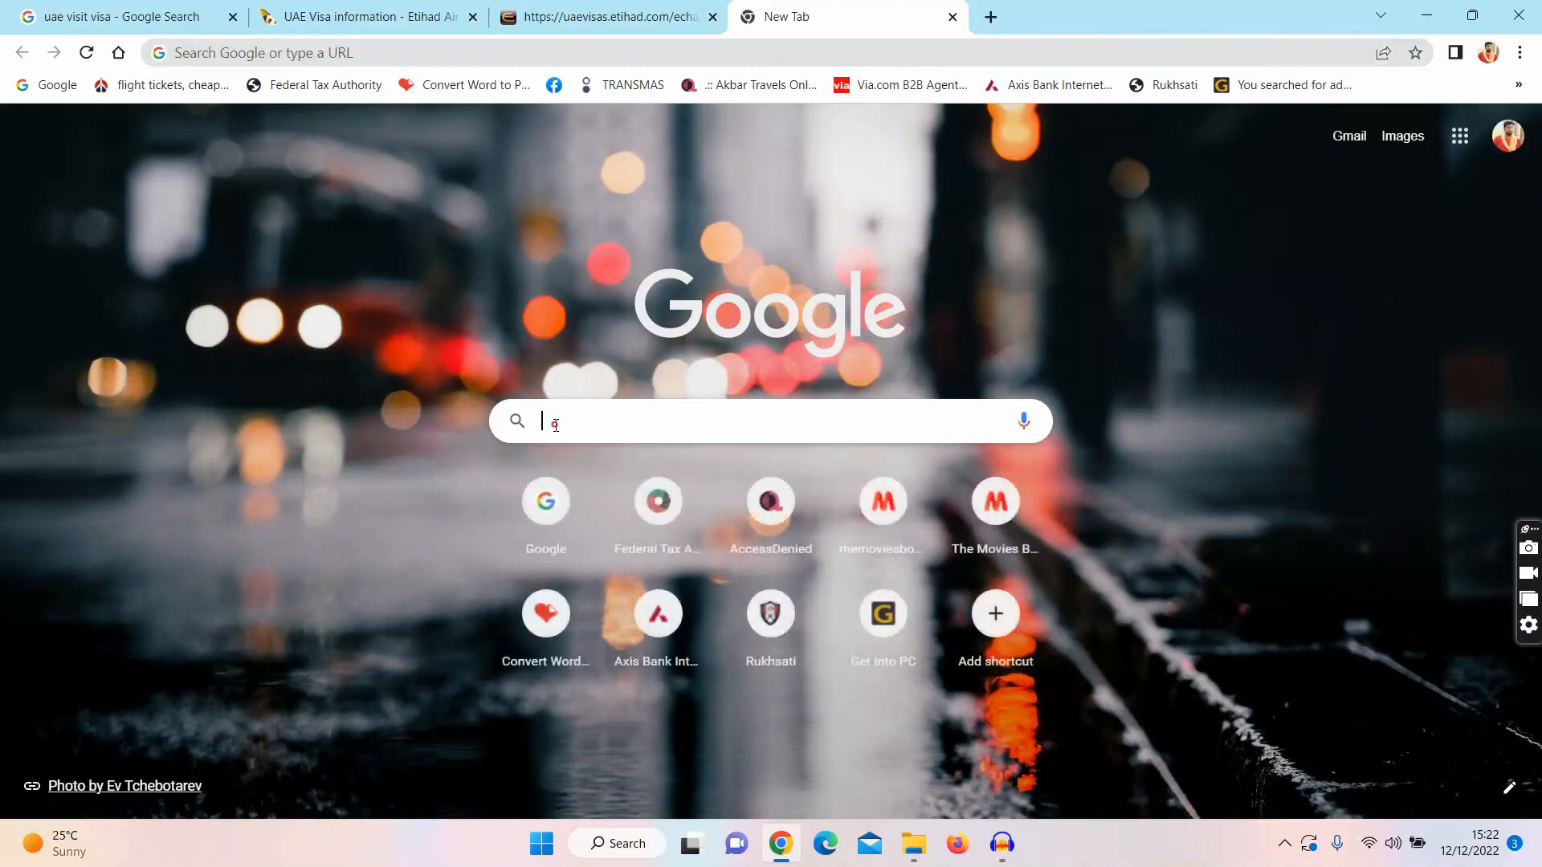
{"action": "type", "text": "UAE"}
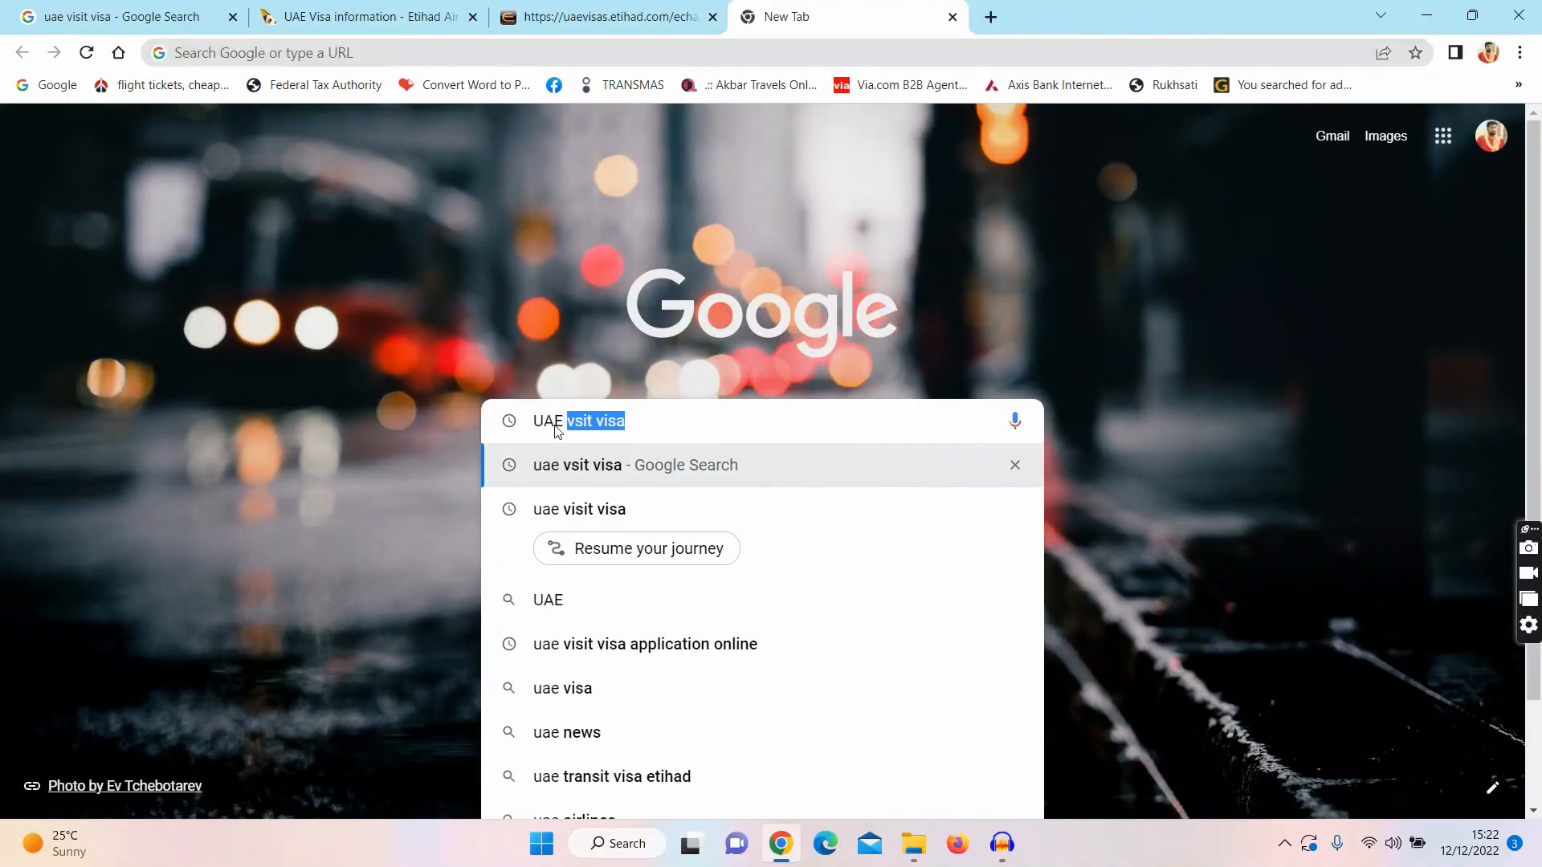
{"action": "type", "text": " TO T"}
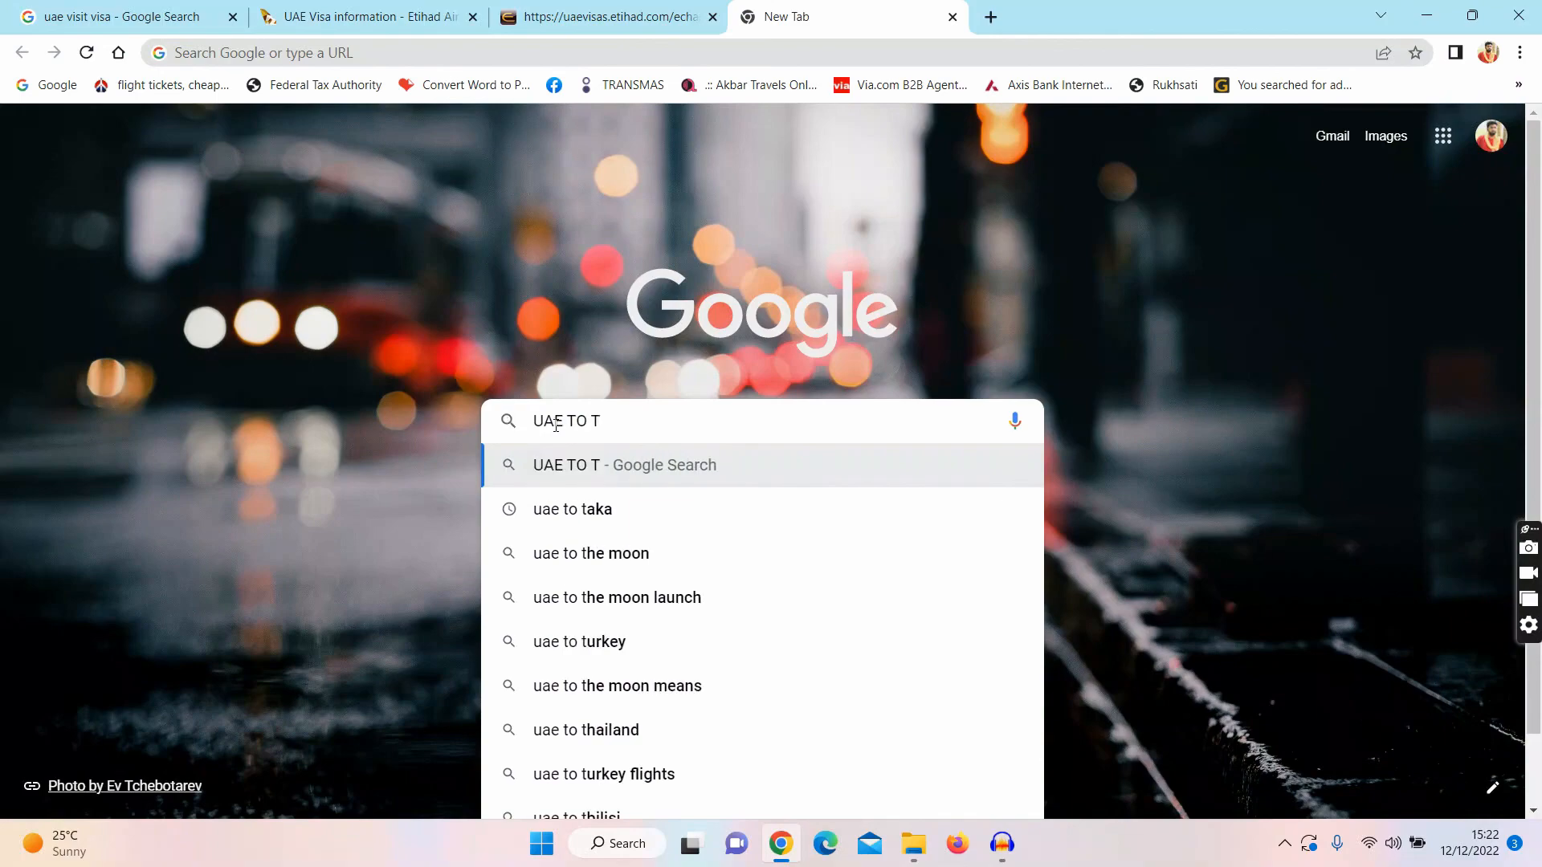
{"action": "left_click", "coordinate": [535, 523]}
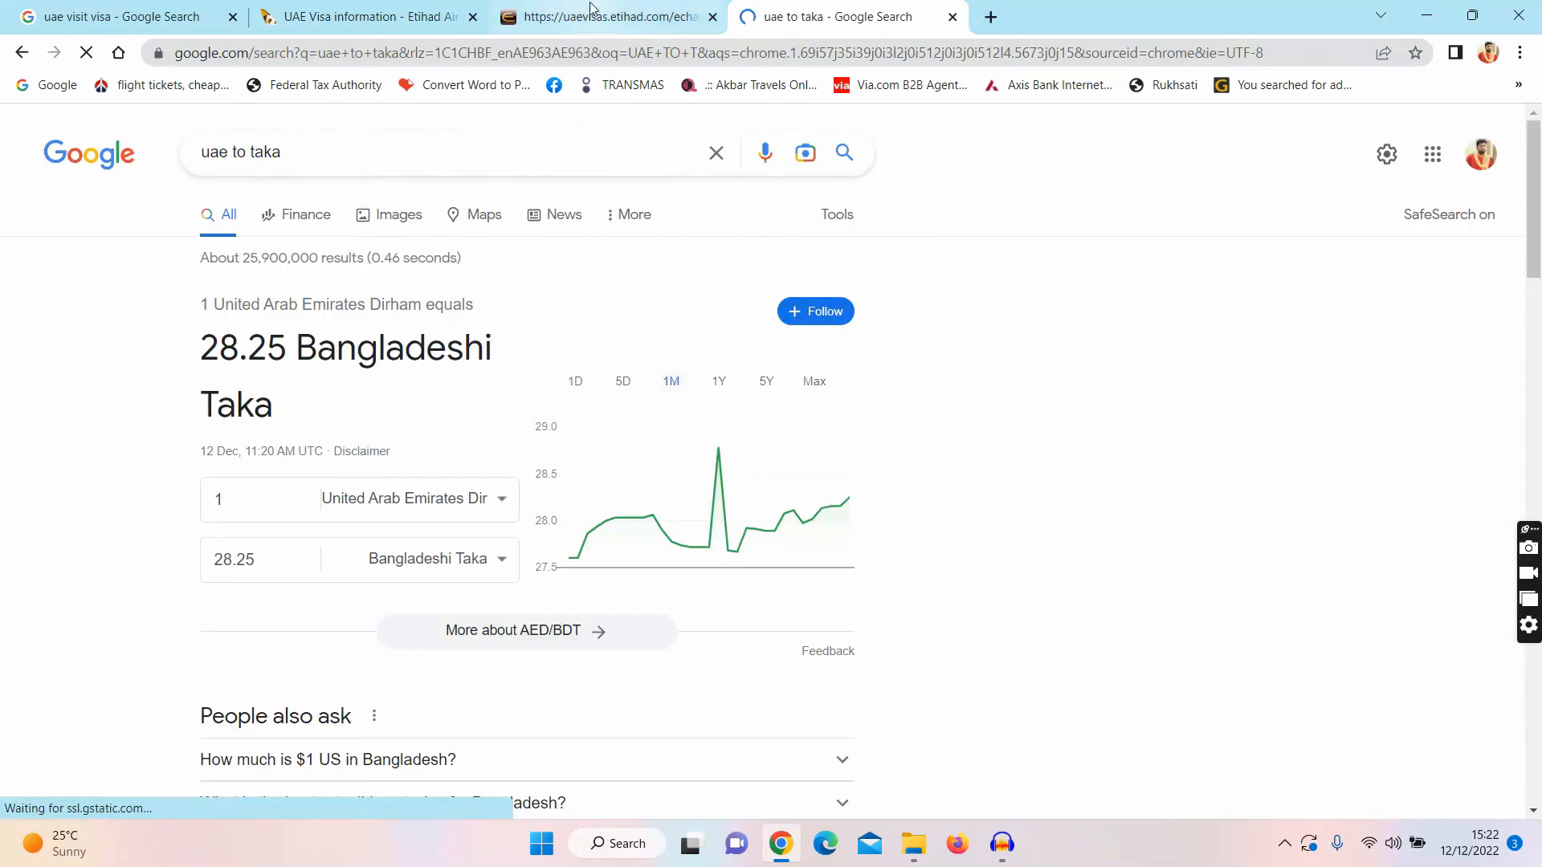
Step: Enter 356 AED in the converter to get 10057.43 Bangladeshi Taka
{"action": "left_click", "coordinate": [592, 10]}
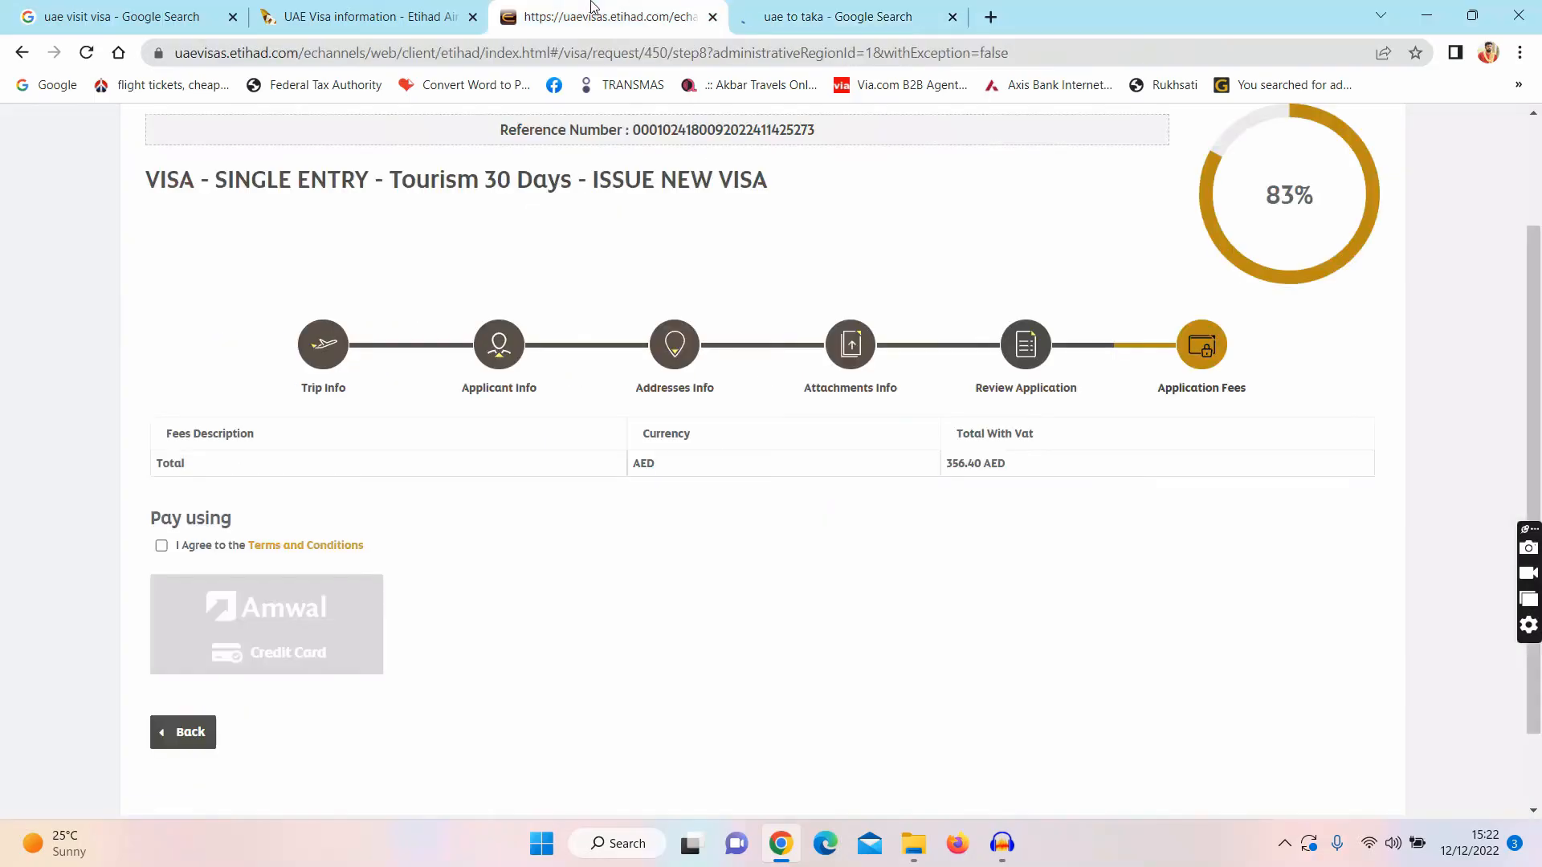
{"action": "left_click", "coordinate": [813, 10]}
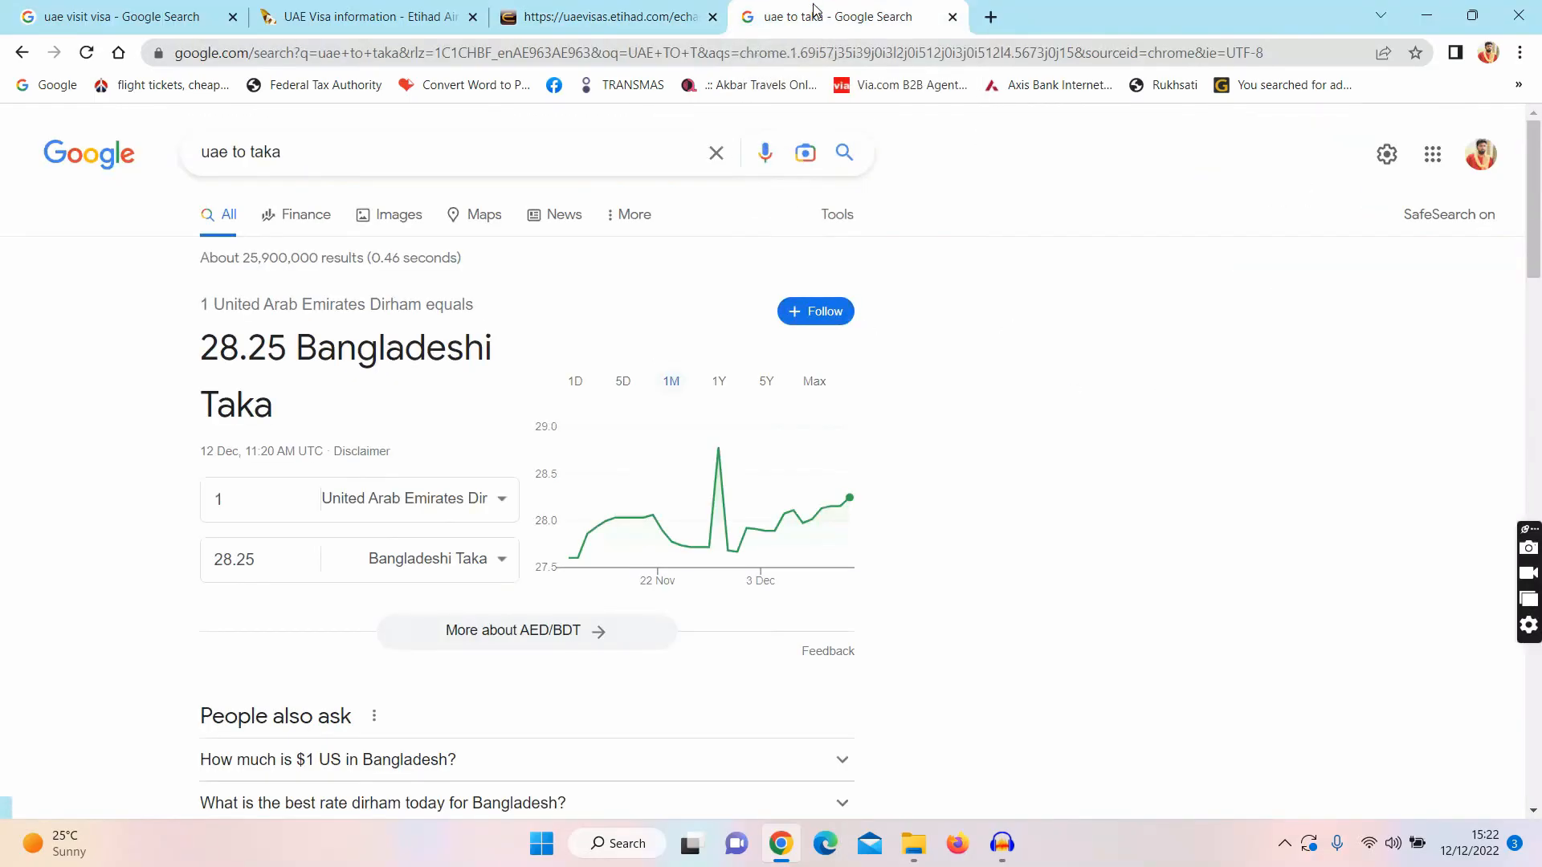
{"action": "left_click", "coordinate": [258, 502]}
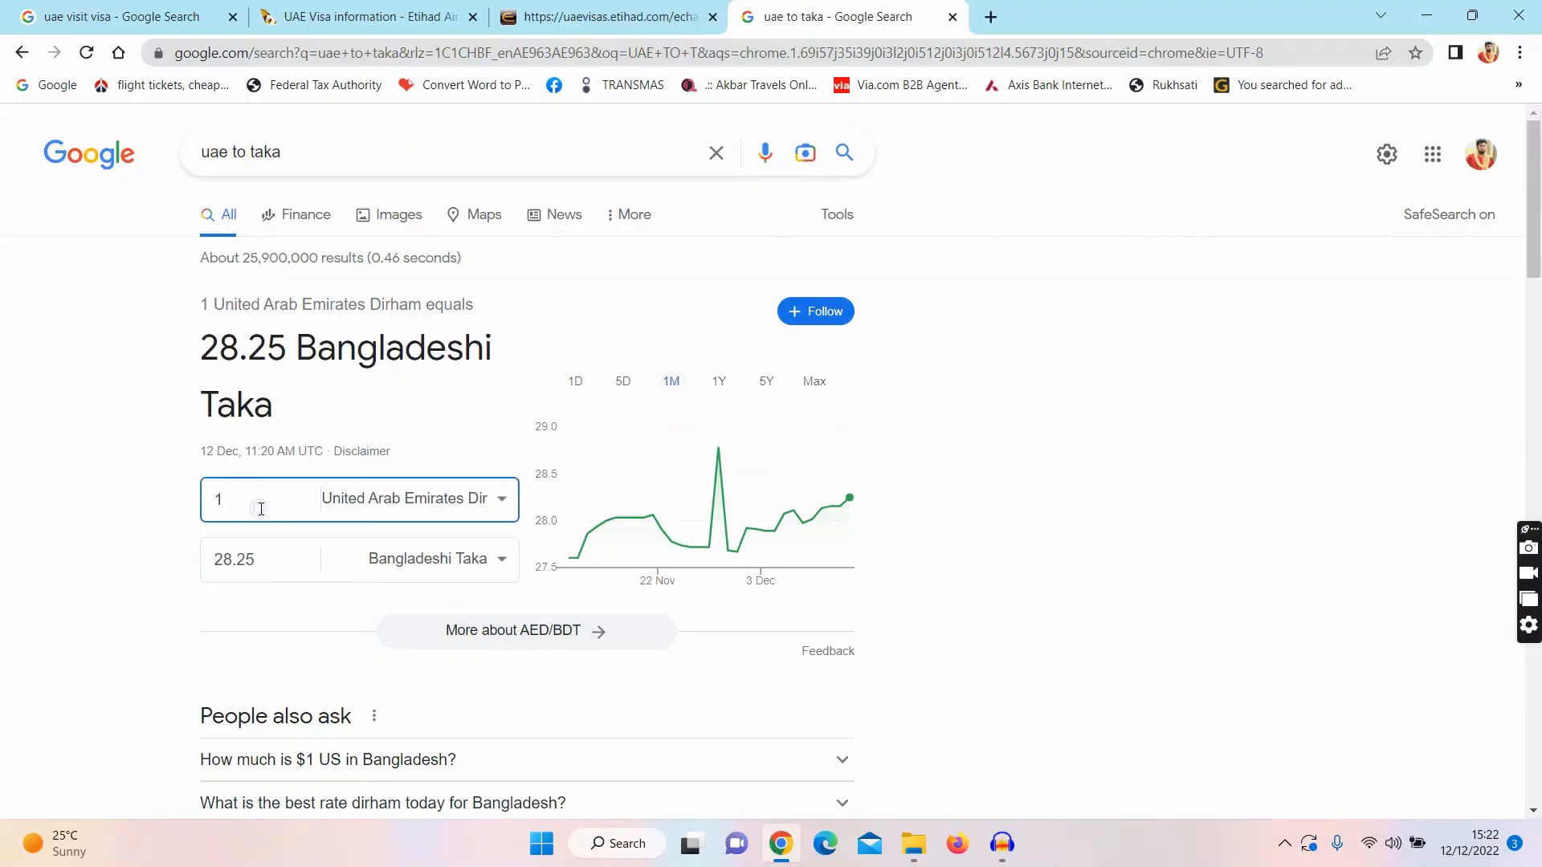
{"action": "key", "text": "BackSpace"}
{"action": "type", "text": "356"}
Step: Tick 'I Agree to the Terms and Conditions' on the visa fees page
{"action": "left_click", "coordinate": [560, 11]}
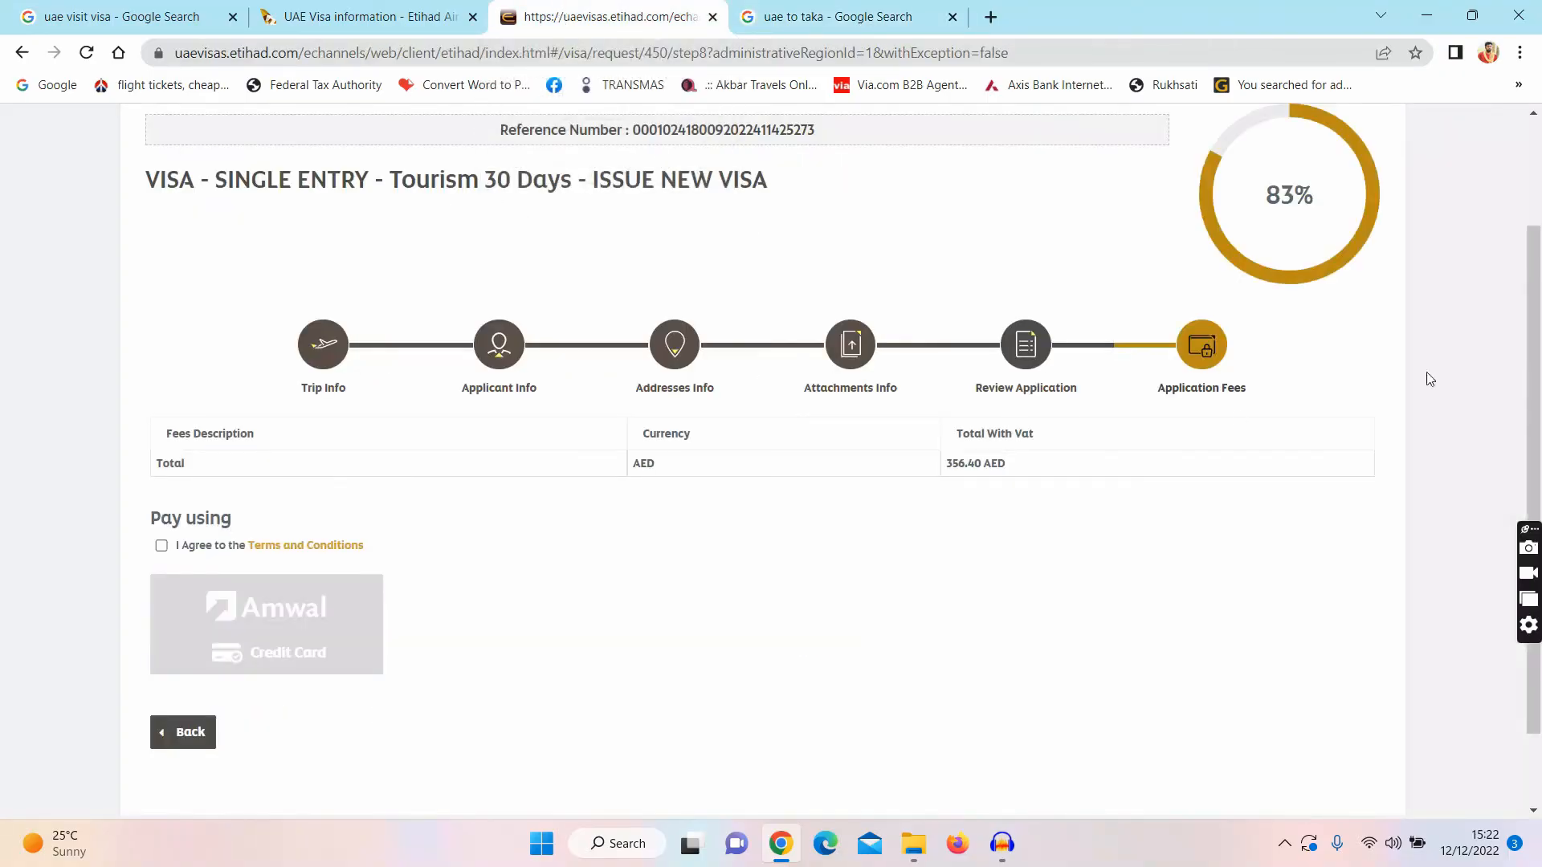
{"action": "scroll", "coordinate": [759, 398], "scroll_direction": "down", "scroll_amount": 1}
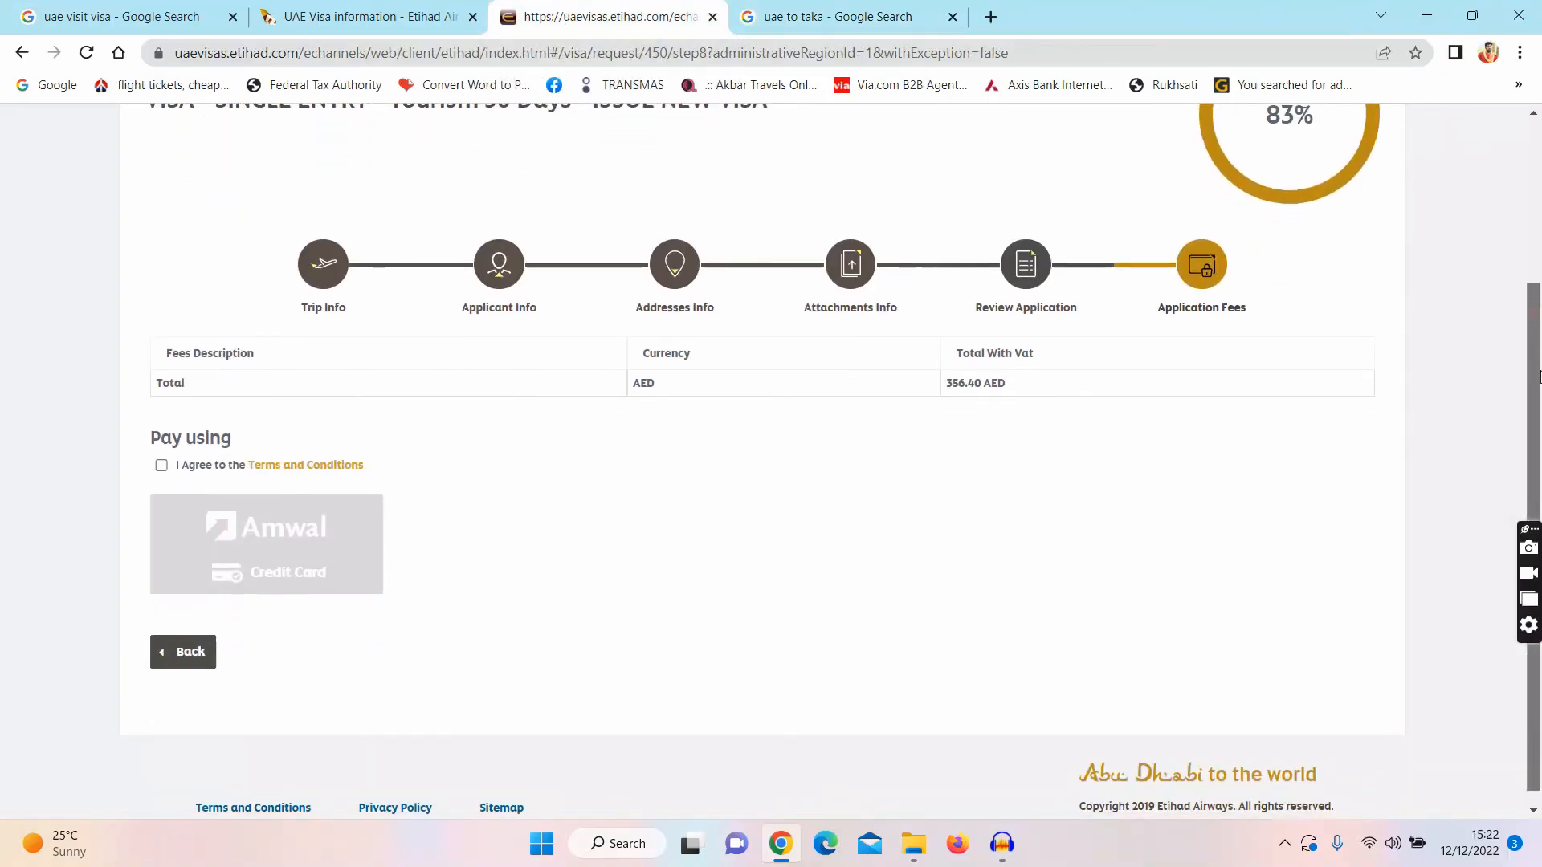
{"action": "left_click", "coordinate": [162, 466]}
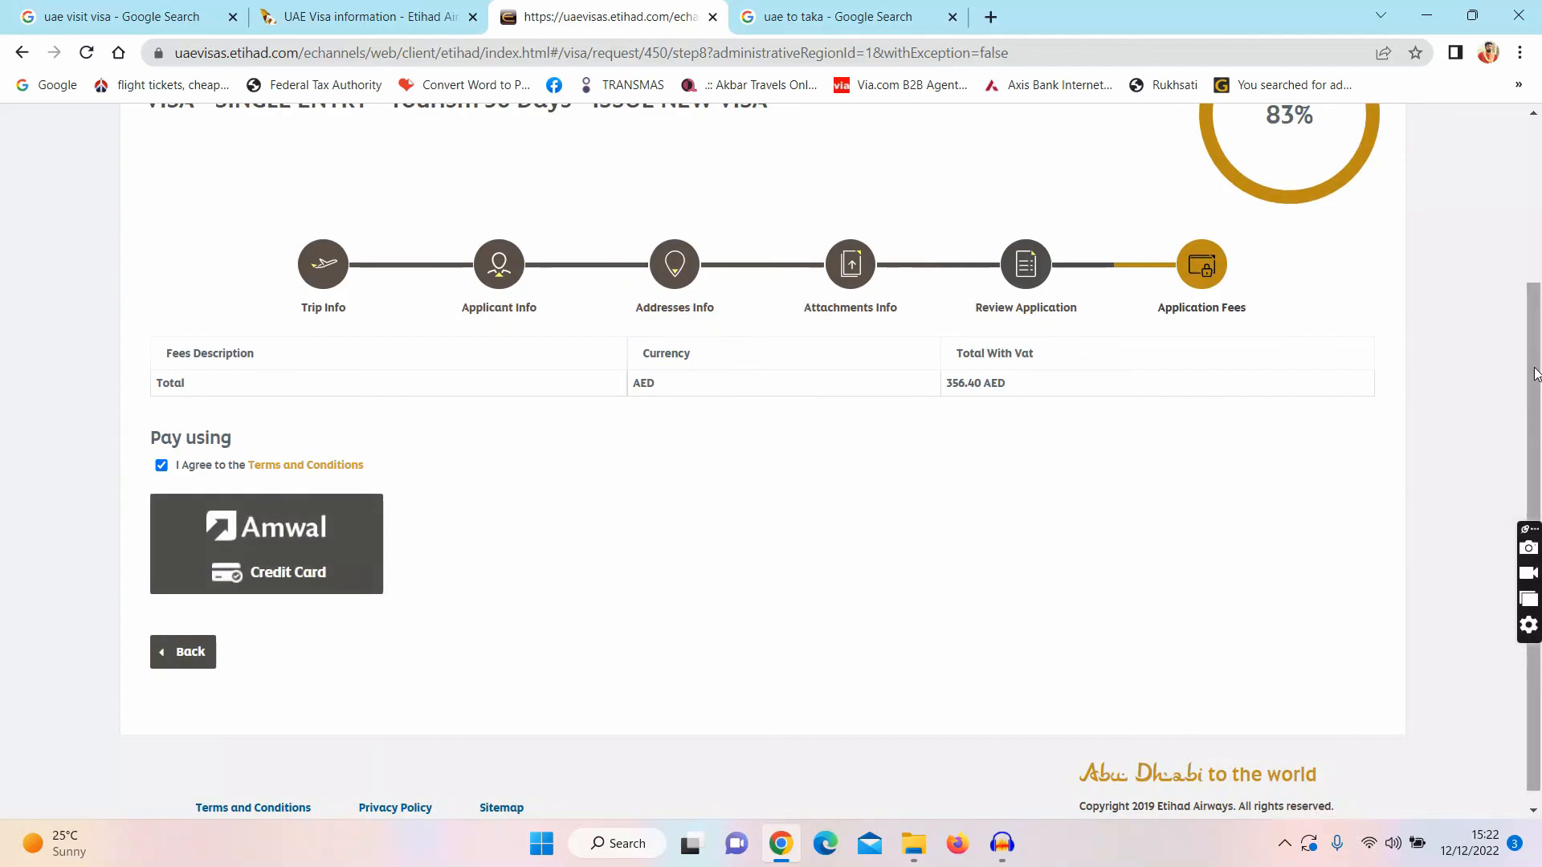
{"action": "left_click_drag", "start_coordinate": [1536, 373], "coordinate": [1536, 450]}
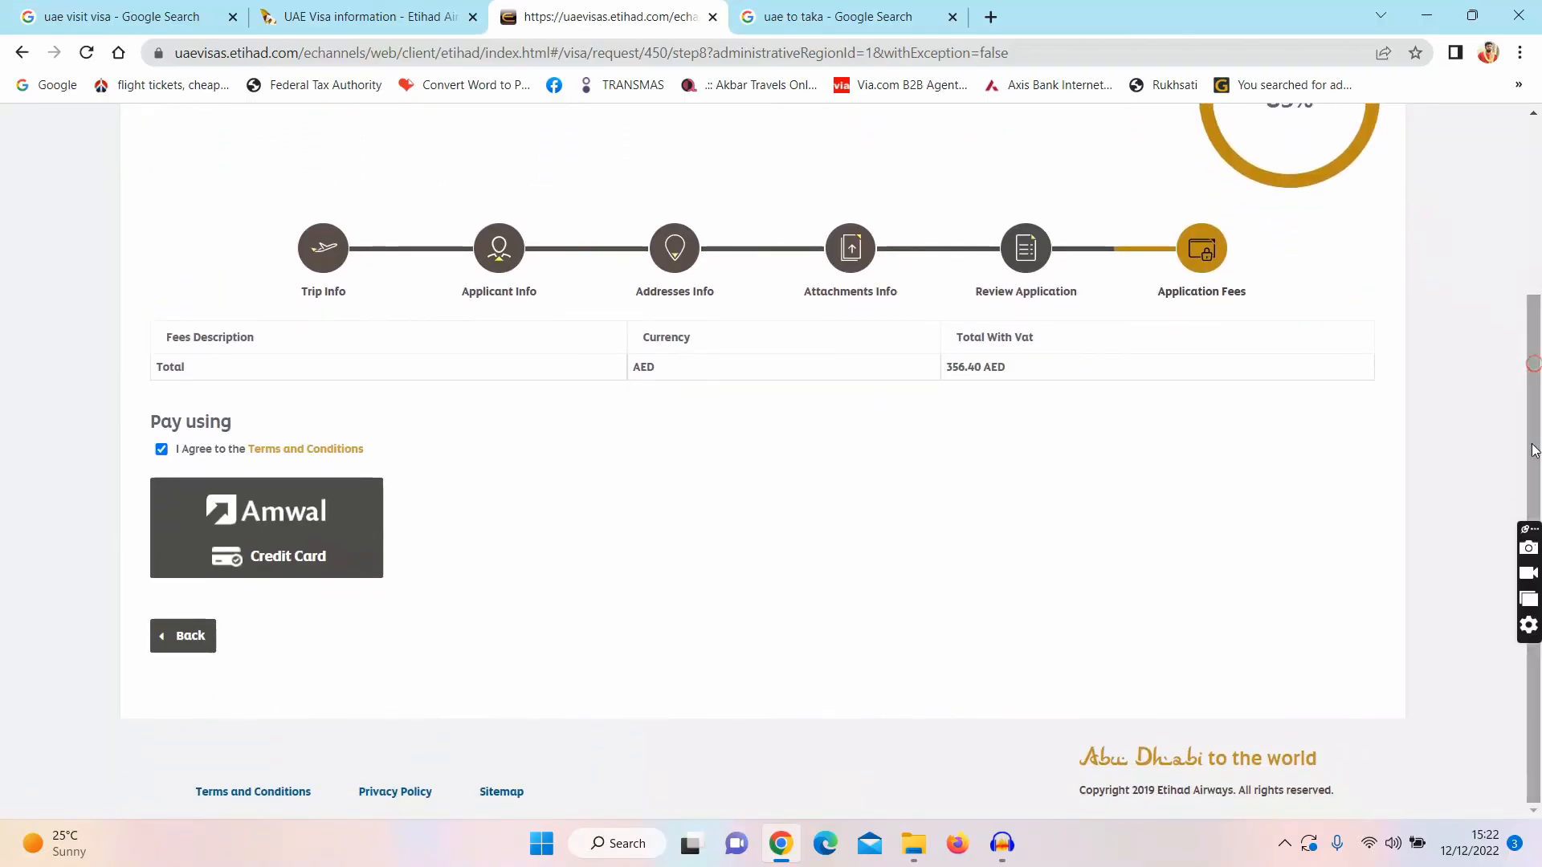